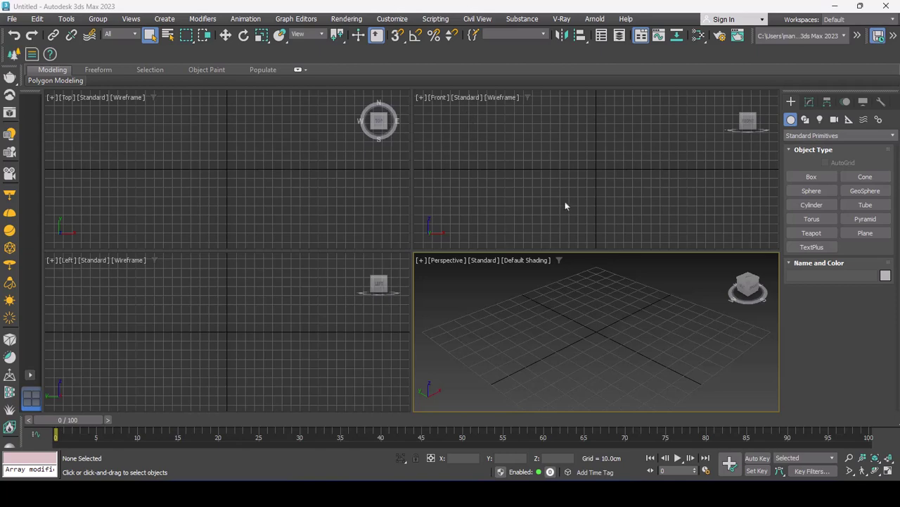
Draw a grid-snapped square plane, about 141 cm per side, upright in the maximized Front view
click(566, 202)
key(alt+w)
click(864, 233)
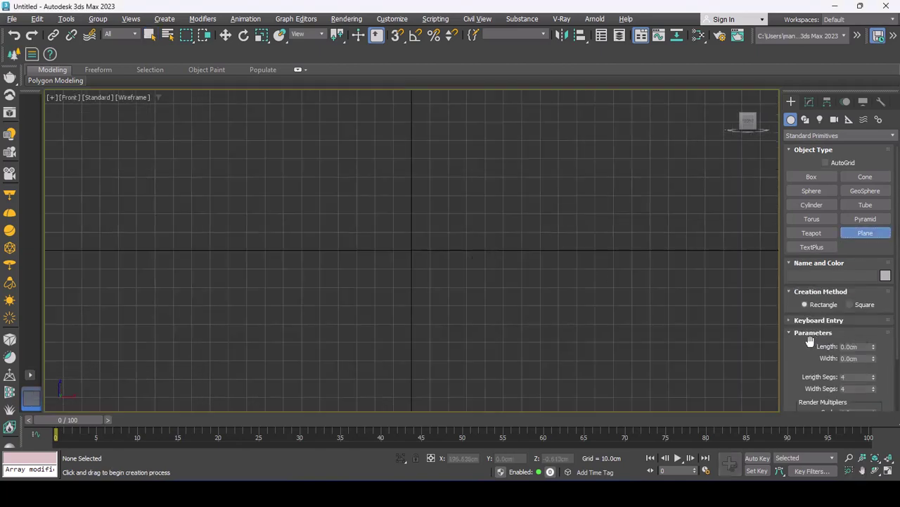
scroll(874, 340, down, 1)
middle_drag(352, 239, 366, 311)
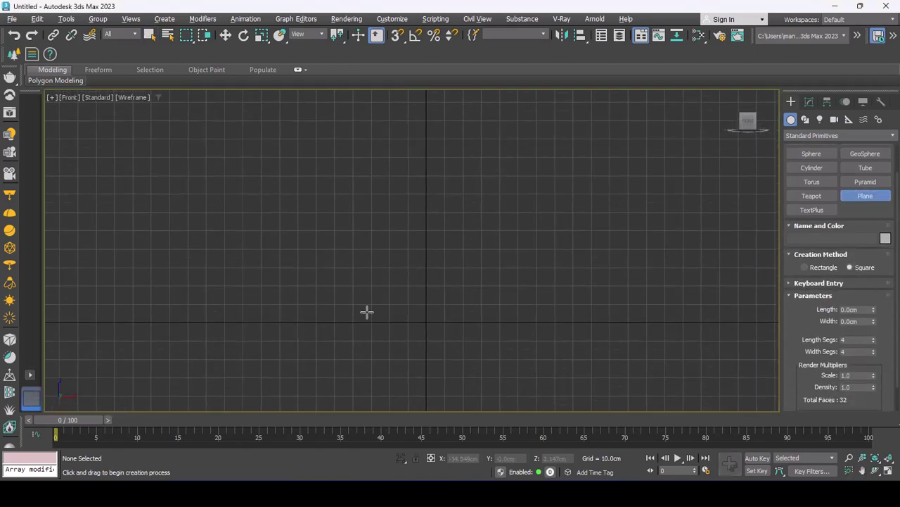
key(s)
drag(427, 135, 446, 316)
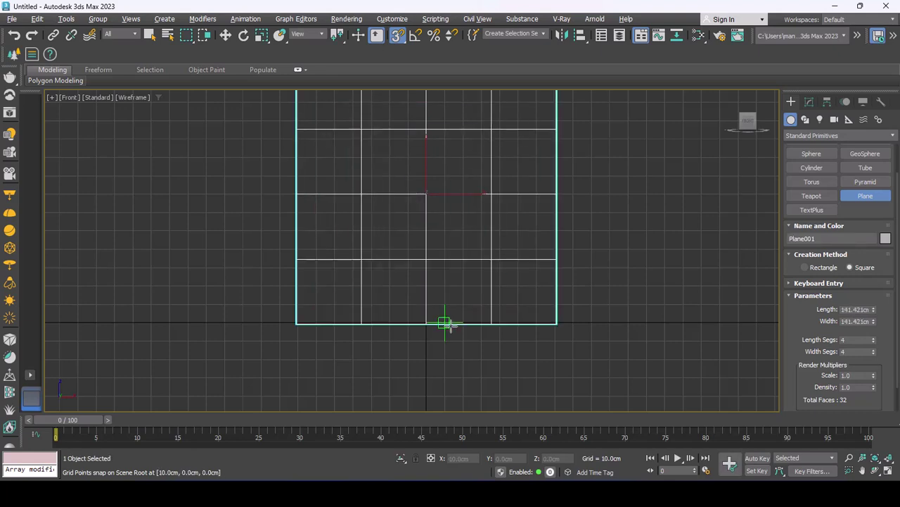
middle_drag(443, 208, 452, 307)
Reduce the plane to 1 length and 1 width segment and frame it in Perspective
right_click(874, 353)
right_click(874, 341)
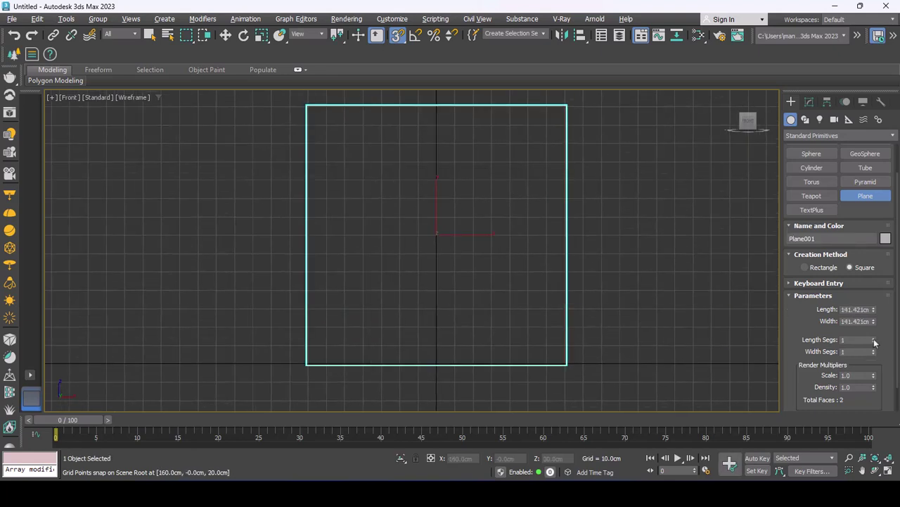
key(alt+w)
key(alt+w)
scroll(553, 363, down, 3)
mouse_move(553, 364)
middle_down()
mouse_move(515, 287)
mouse_move(428, 241)
middle_up()
key(w)
middle_drag(465, 281, 455, 277)
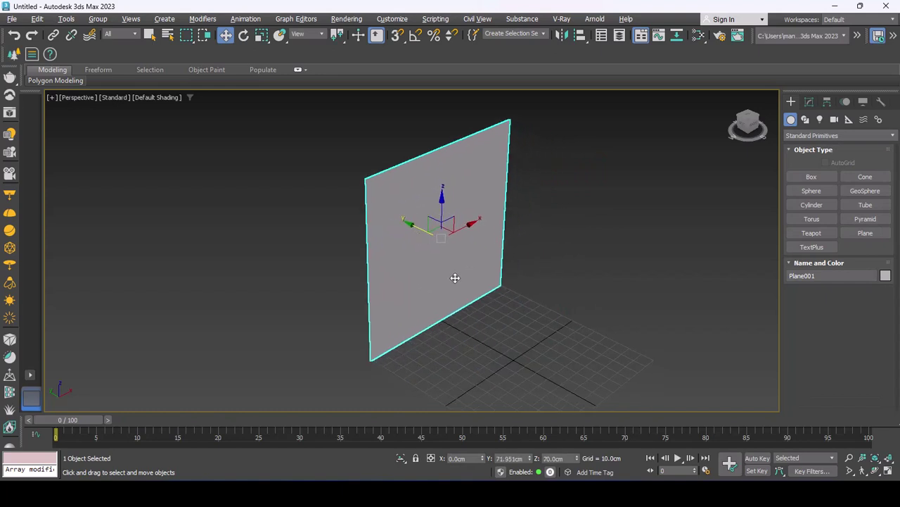
Give Plane001 a VRayMtl with the lamp photo from the Pictures library as its Diffuse bitmap
key(m)
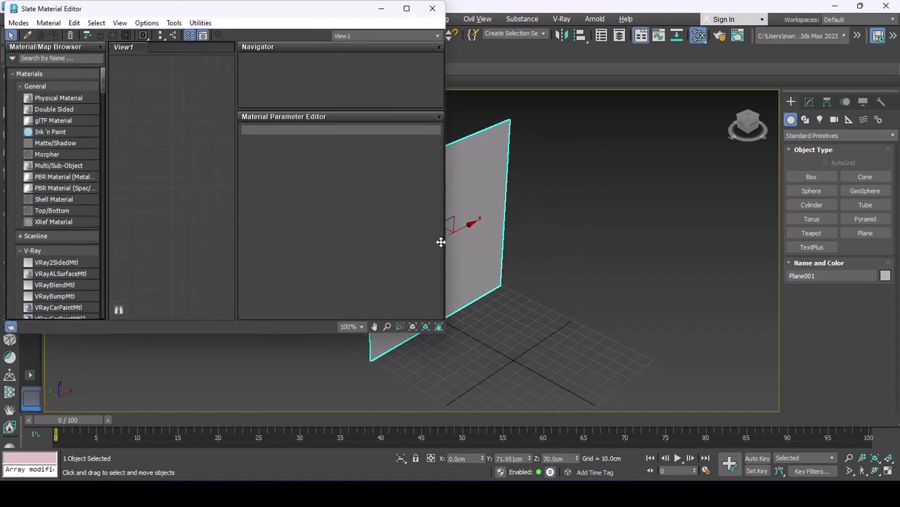
scroll(65, 294, down, 2)
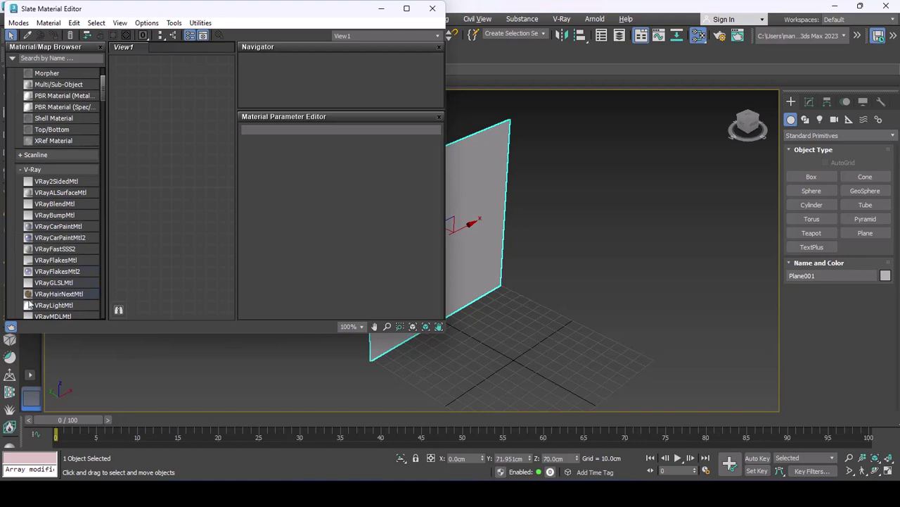
scroll(44, 301, down, 2)
mouse_move(54, 248)
mouse_down()
mouse_move(162, 224)
mouse_move(171, 251)
mouse_up()
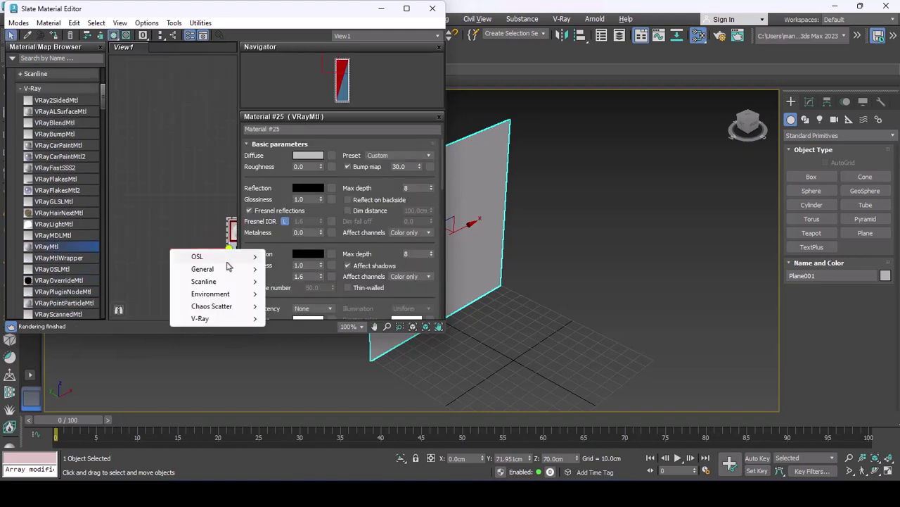
mouse_move(202, 269)
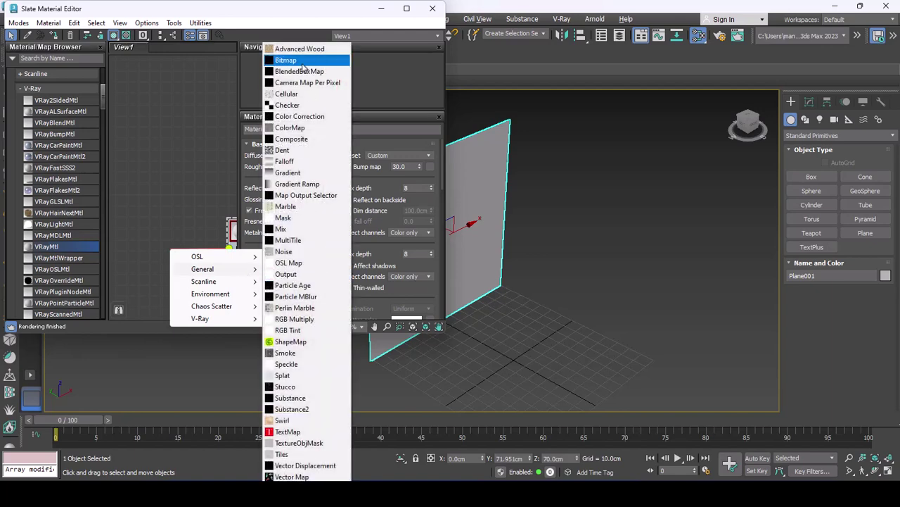
click(304, 60)
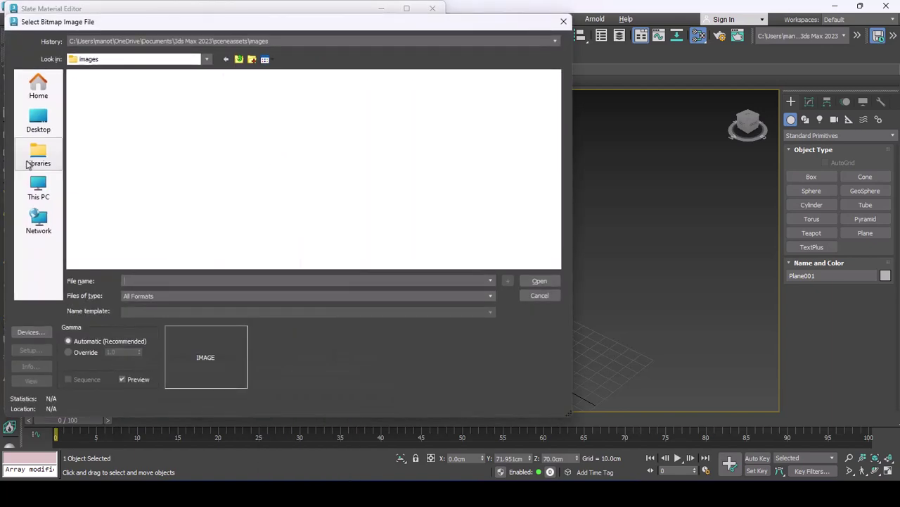
click(38, 156)
double_click(144, 128)
mouse_move(334, 116)
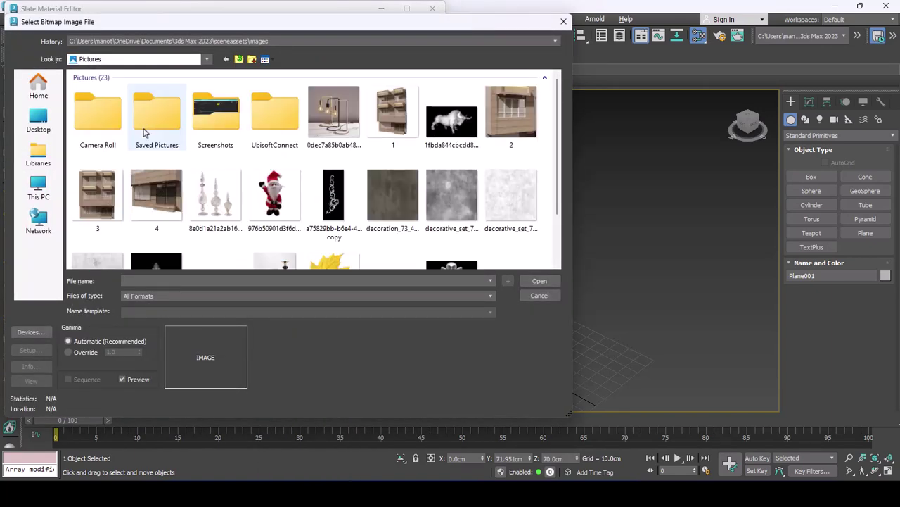
double_click(318, 143)
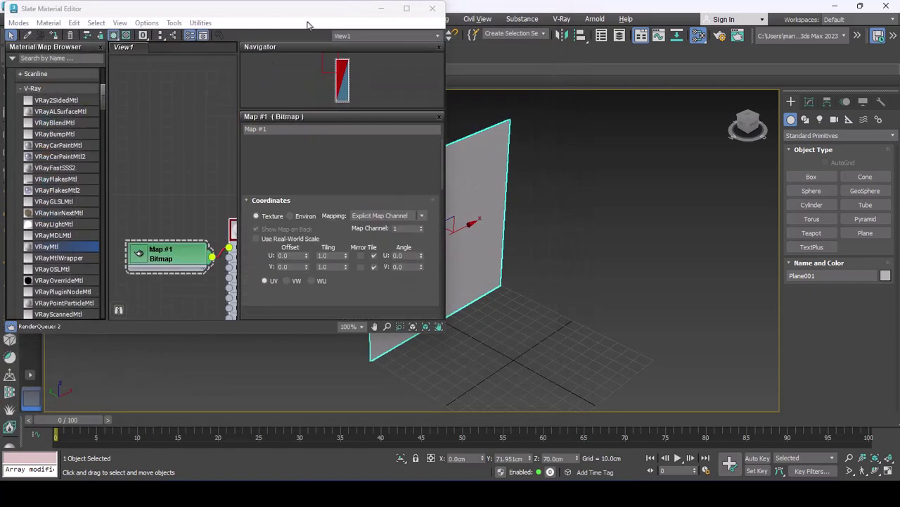
drag(305, 27, 615, 134)
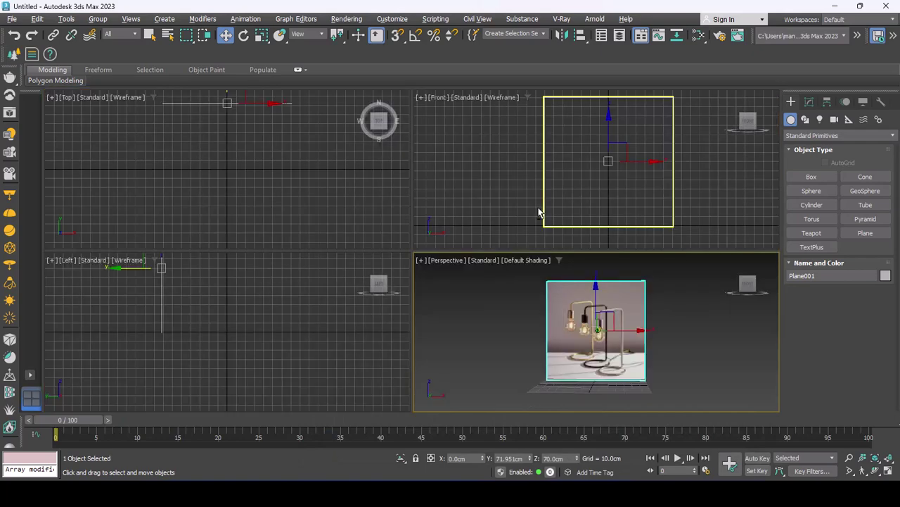
Maximize the Front view in Default Shading with the viewport grid hidden
key(alt+w)
key(F3)
scroll(418, 267, up, 2)
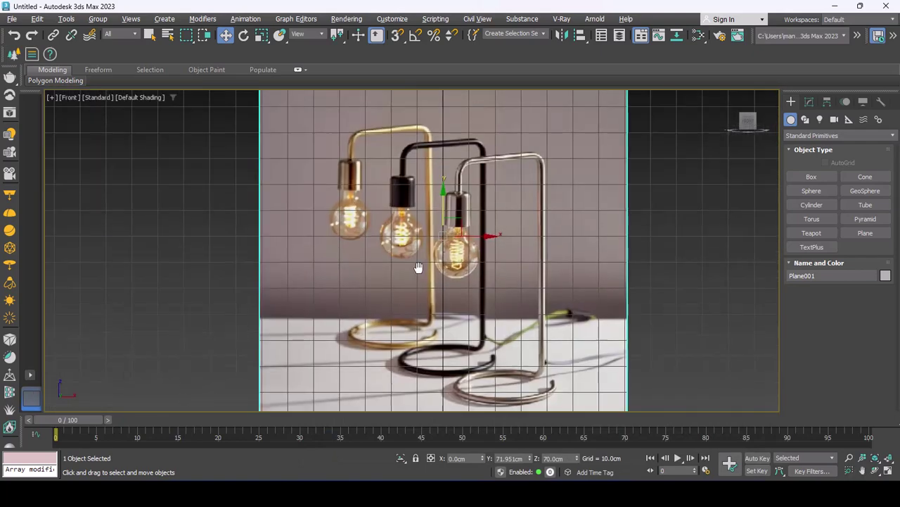
key(g)
Non-uniformly scale the plane to about 99% on X, undoing a vertical stretch
key(r)
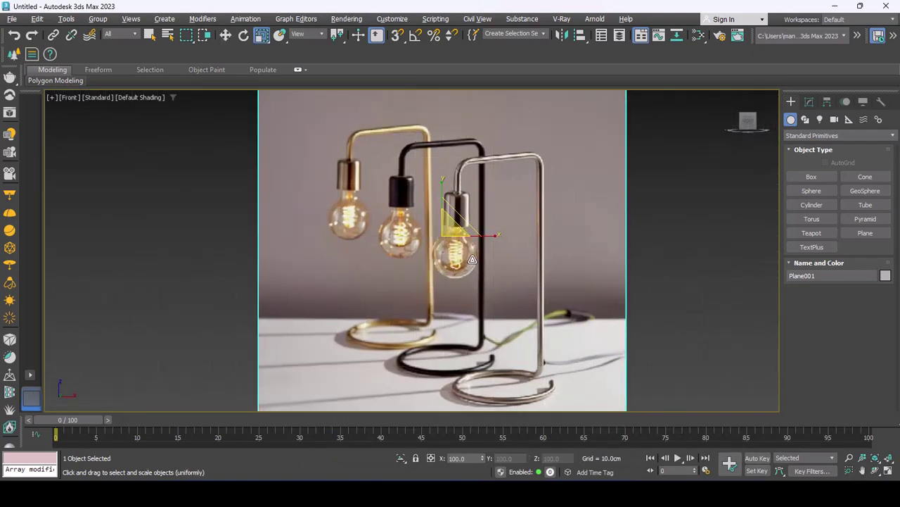
drag(442, 198, 442, 195)
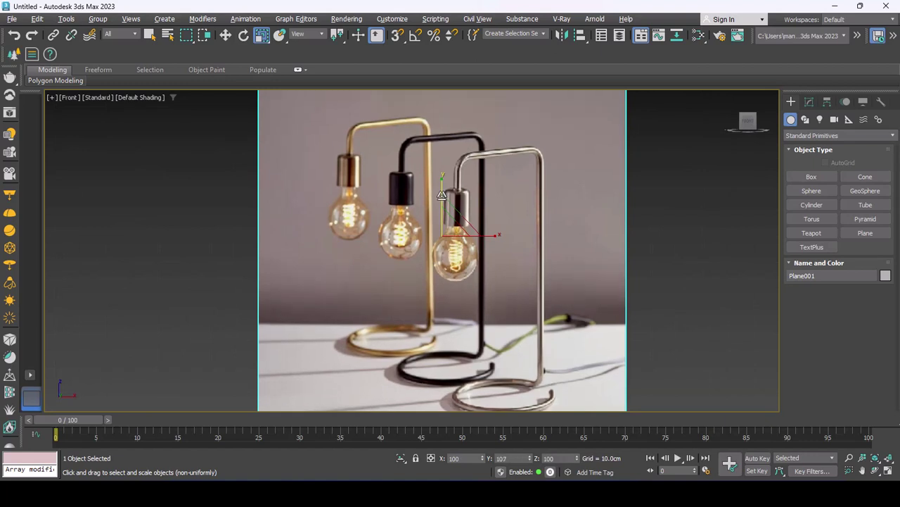
key(ctrl+z)
middle_drag(490, 280, 478, 281)
drag(495, 236, 492, 237)
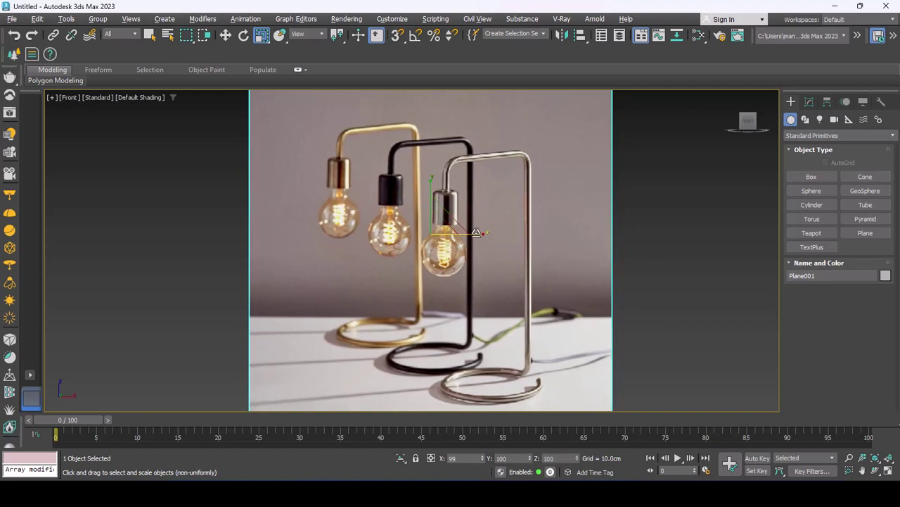
key(w)
click(806, 126)
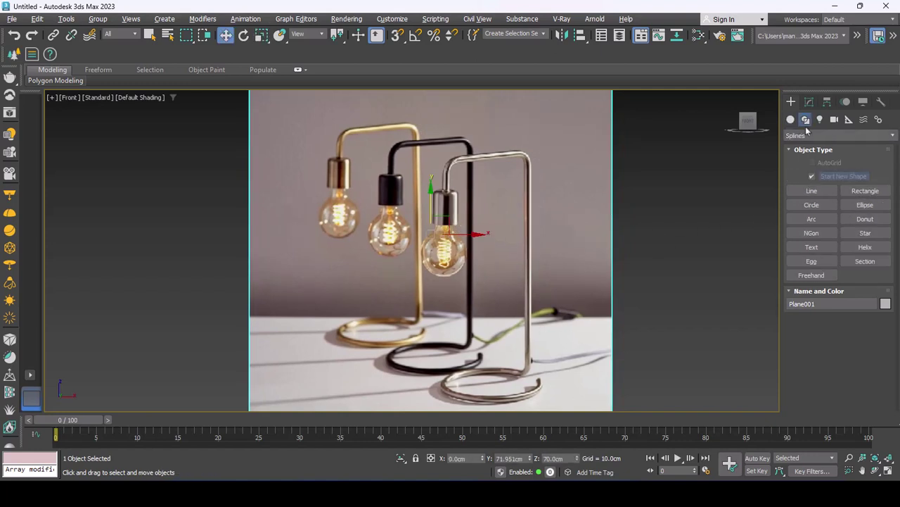
Trace a Line from the silver lamp's socket across both top bends and down to its base
click(812, 191)
scroll(439, 242, up, 5)
click(417, 232)
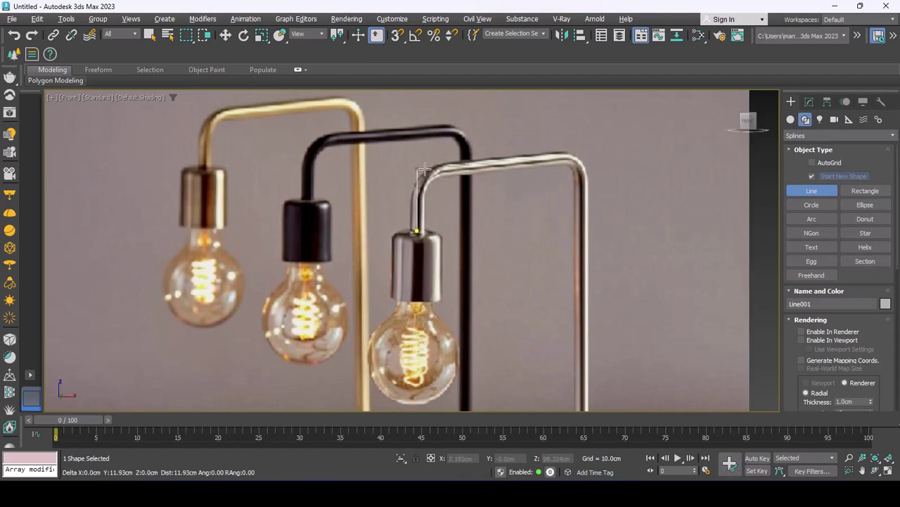
click(417, 168)
click(586, 169)
scroll(577, 276, down, 5)
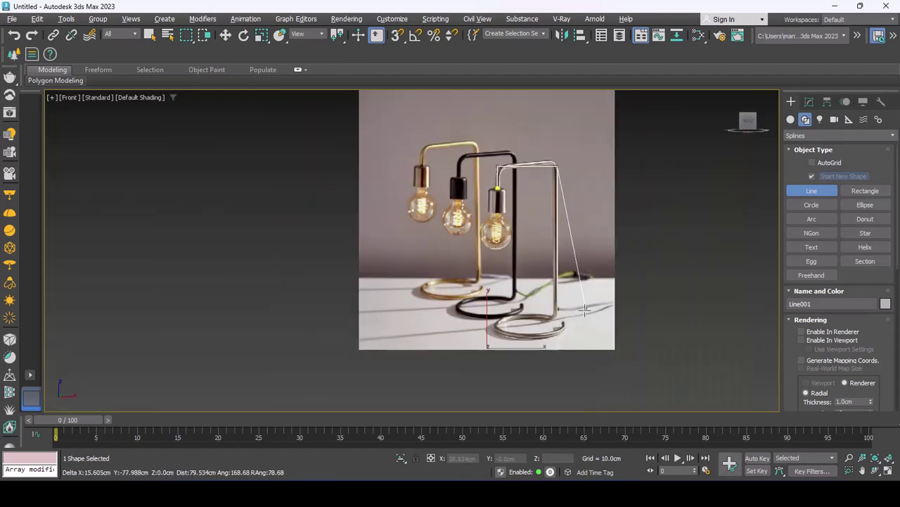
right_click(558, 318)
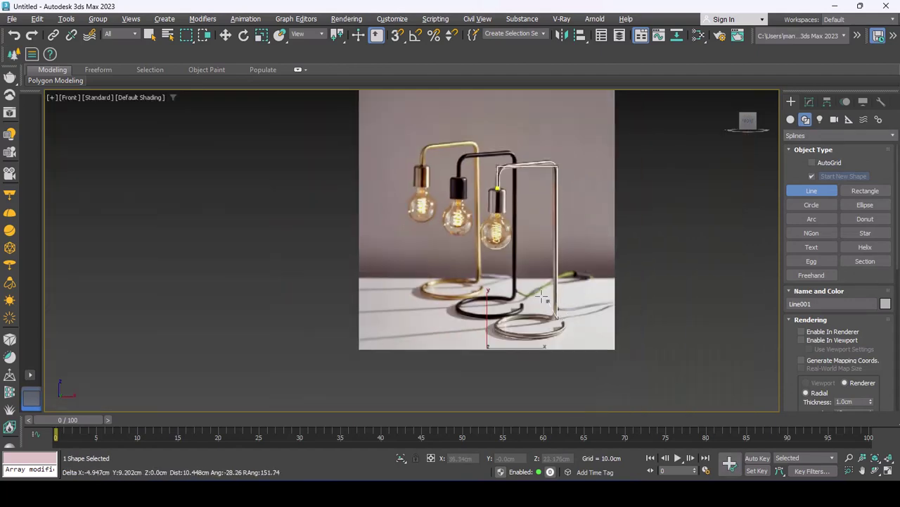
scroll(558, 318, up, 4)
key(p)
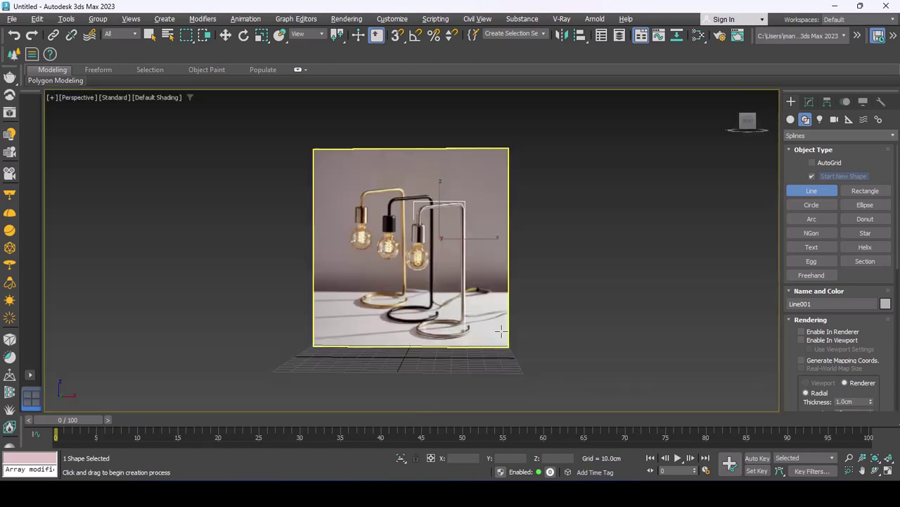
mouse_move(585, 318)
alt+middle_down()
mouse_move(532, 328)
mouse_move(545, 346)
alt+middle_up()
key(alt+w)
Draw a nearly closed Arc on the ground grid in Perspective, starting at the line's foot
right_click(269, 183)
key(alt+w)
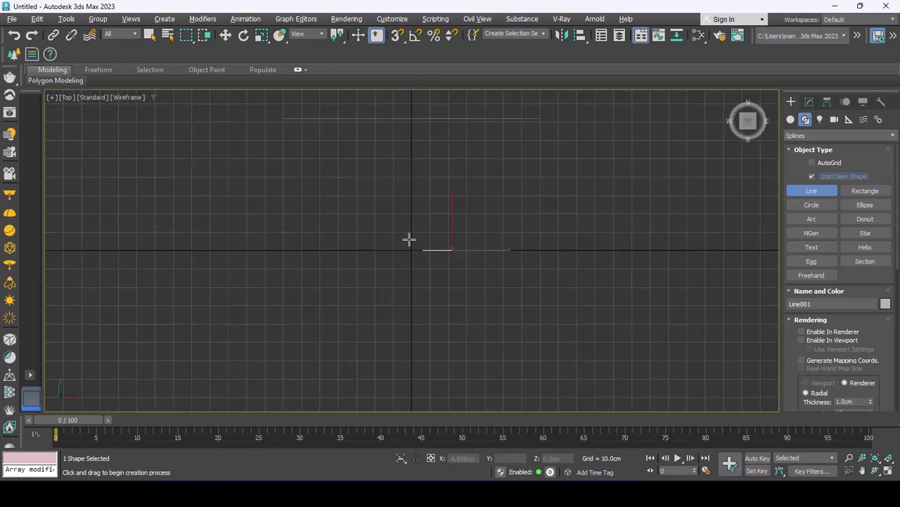
scroll(476, 279, up, 3)
key(w)
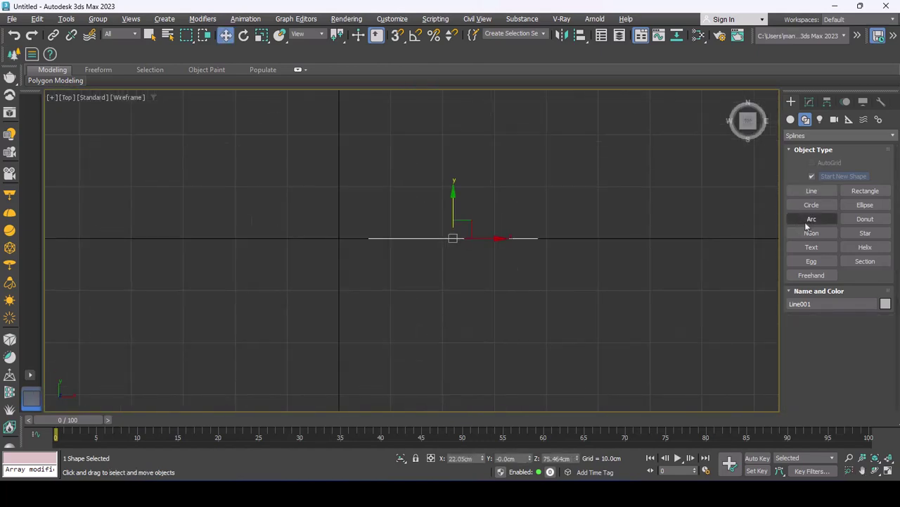
click(809, 220)
key(p)
scroll(444, 283, up, 3)
scroll(446, 296, up, 2)
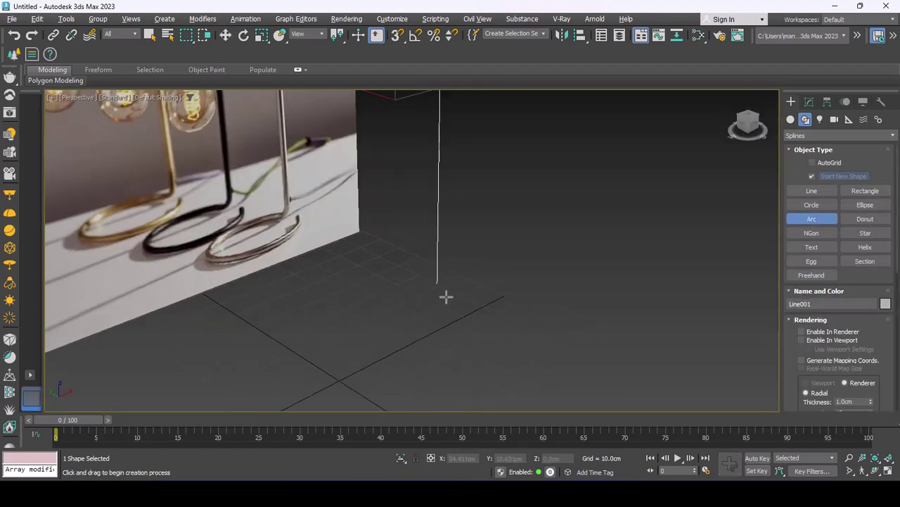
key(s)
click(438, 285)
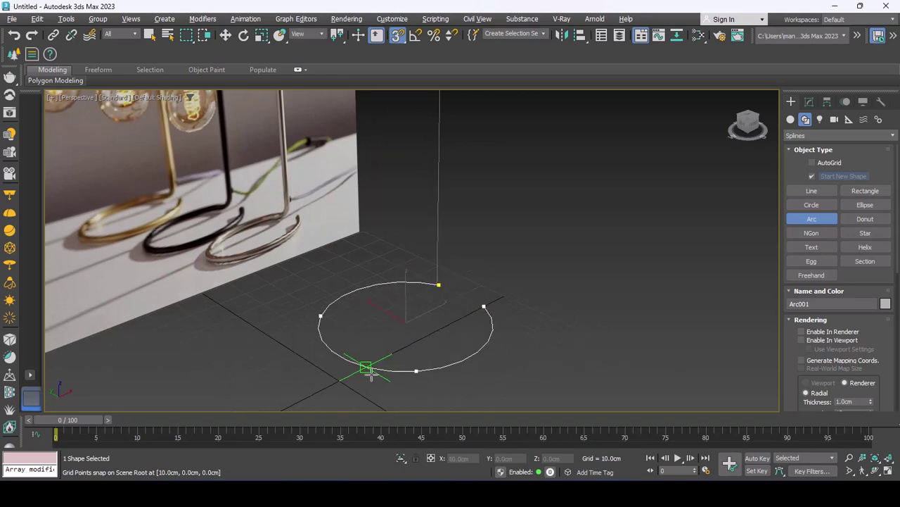
key(s)
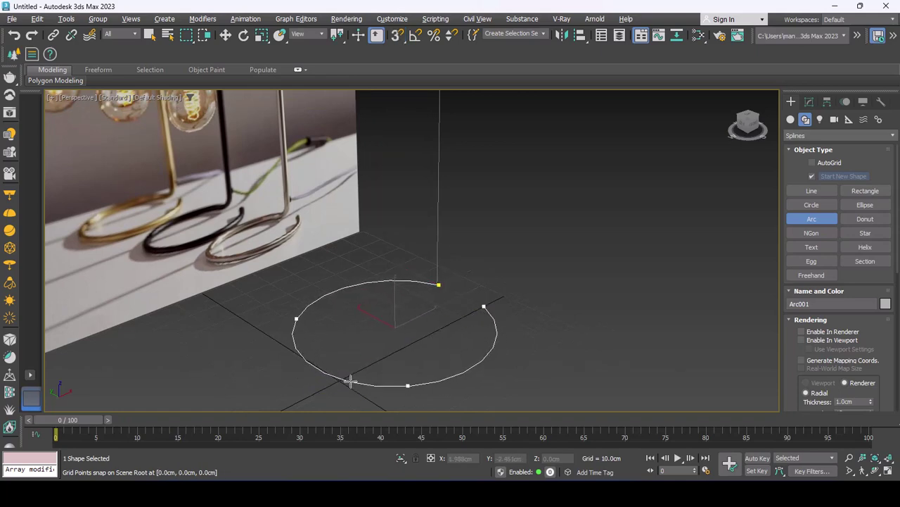
scroll(352, 381, down, 5)
mouse_move(386, 354)
alt+middle_down()
mouse_move(362, 349)
mouse_move(371, 354)
mouse_move(347, 362)
mouse_move(359, 331)
mouse_move(271, 364)
mouse_move(255, 346)
mouse_move(277, 334)
alt+middle_up()
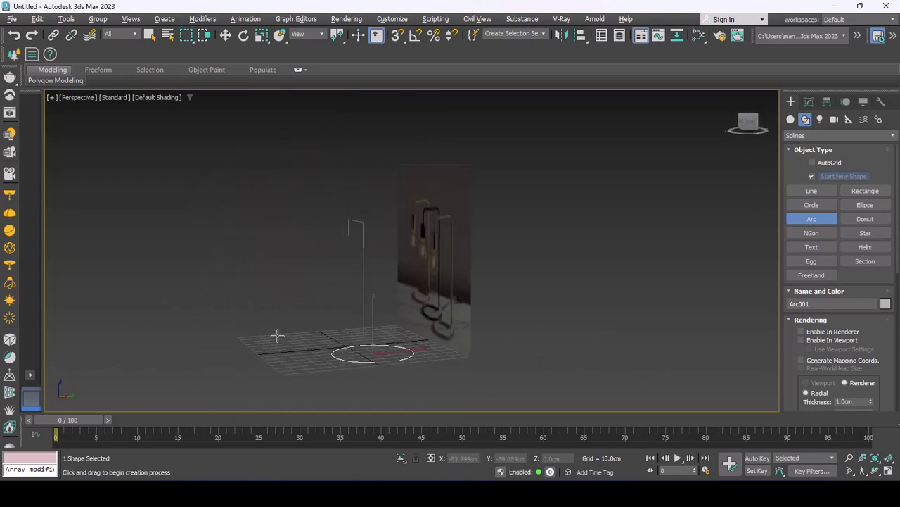
Select Line001, nudge it, and orbit around the reference plane to check its alignment
key(w)
click(363, 281)
alt+middle_drag(373, 284, 378, 236)
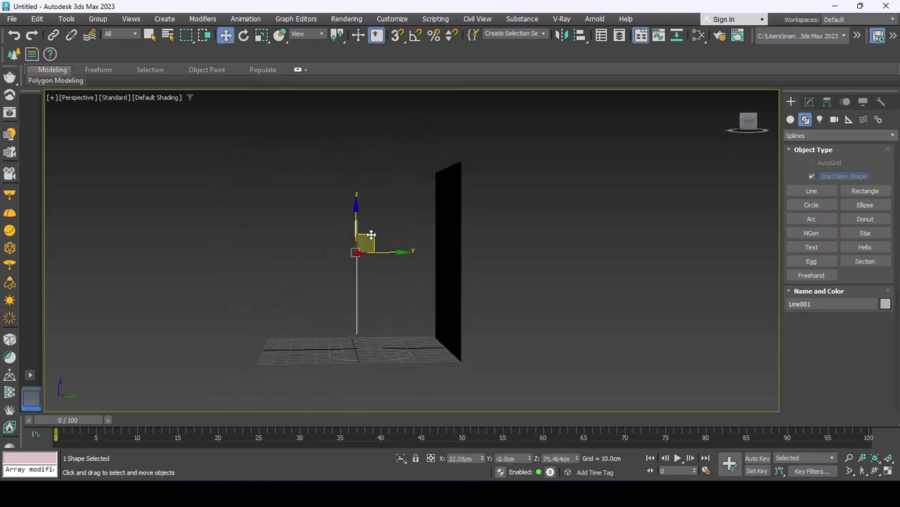
mouse_move(371, 234)
mouse_down()
mouse_move(382, 241)
mouse_move(368, 263)
mouse_move(403, 256)
mouse_up()
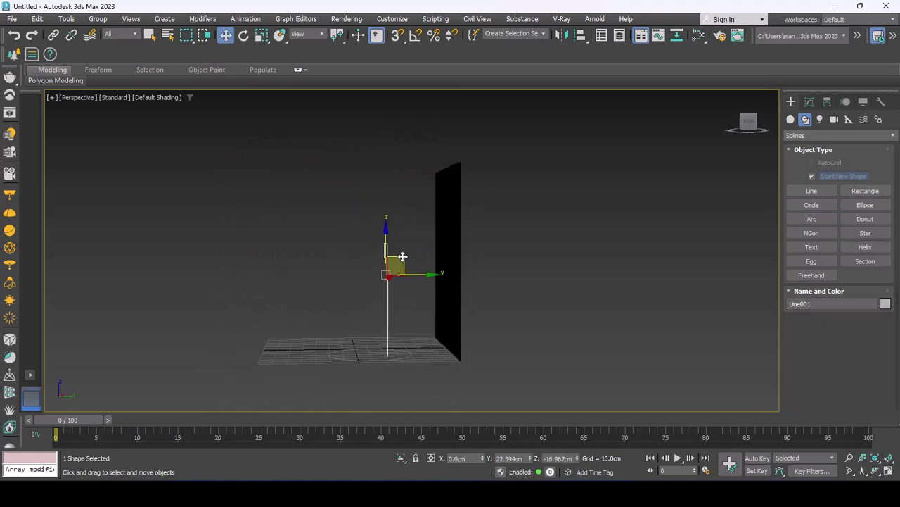
mouse_move(403, 258)
alt+middle_down()
mouse_move(429, 288)
mouse_move(461, 299)
mouse_move(568, 292)
mouse_move(391, 248)
mouse_move(446, 326)
mouse_move(401, 335)
mouse_move(384, 271)
alt+middle_up()
scroll(448, 310, up, 3)
drag(384, 271, 420, 285)
mouse_move(420, 285)
alt+middle_down()
mouse_move(359, 261)
mouse_move(386, 231)
alt+middle_up()
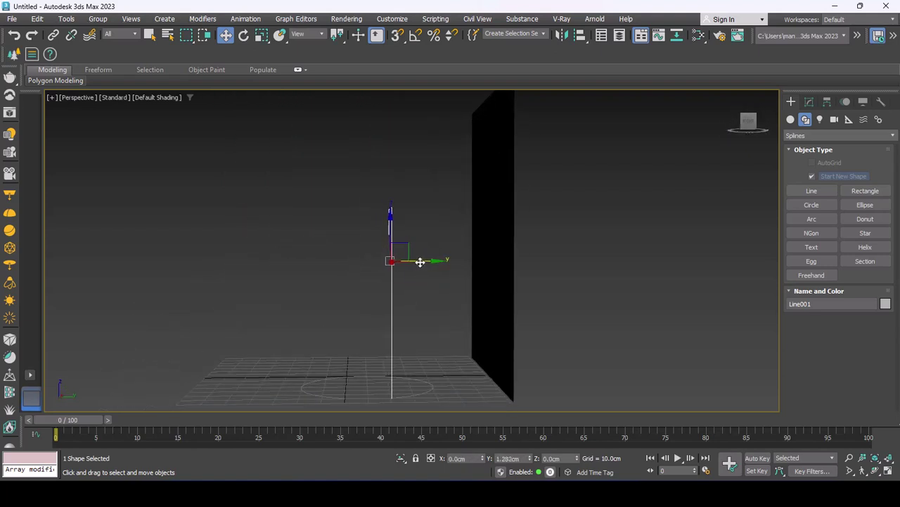
mouse_move(418, 261)
alt+middle_down()
mouse_move(408, 362)
mouse_move(446, 341)
mouse_move(441, 261)
mouse_move(227, 373)
mouse_move(282, 352)
mouse_move(285, 361)
mouse_move(331, 351)
mouse_move(357, 341)
mouse_move(355, 322)
alt+middle_up()
right_click(458, 237)
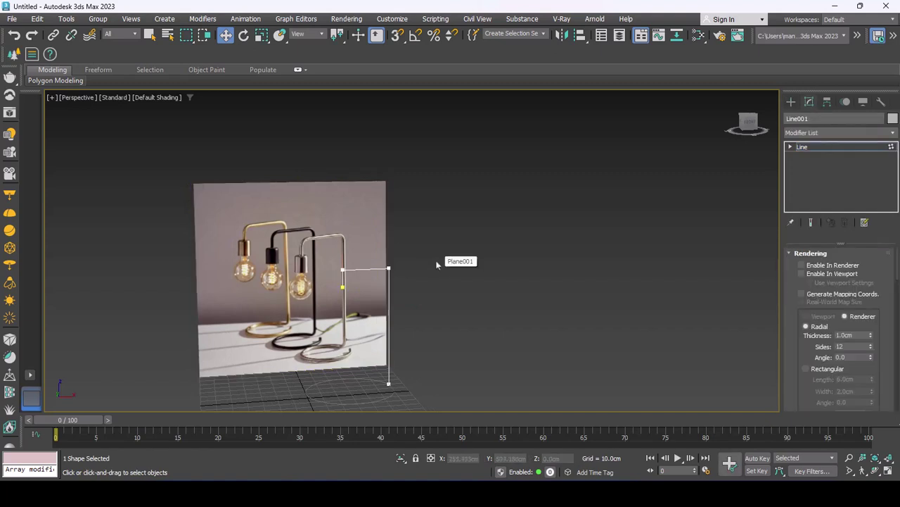
Raise the spline's top vertex along Z and shift it right along X over the silver frame
drag(342, 250, 341, 223)
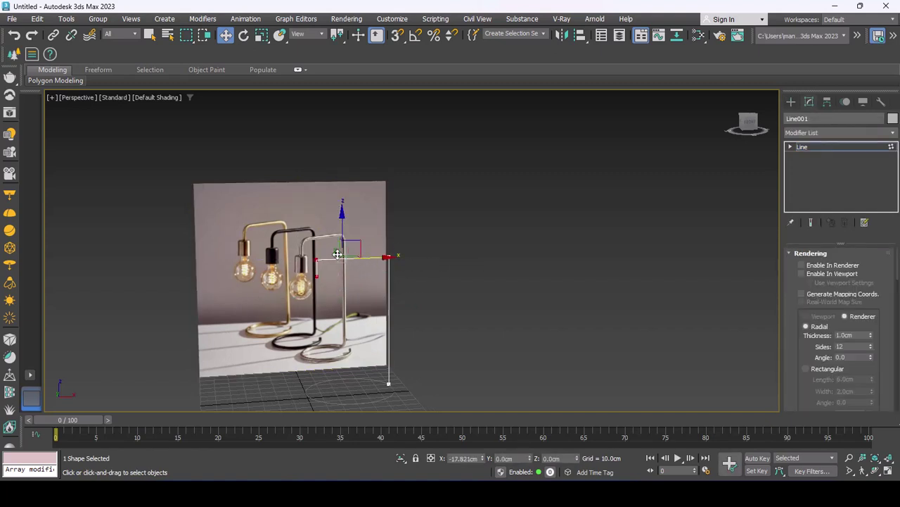
mouse_move(342, 253)
alt+middle_down()
mouse_move(363, 335)
mouse_move(340, 324)
mouse_move(341, 277)
alt+middle_up()
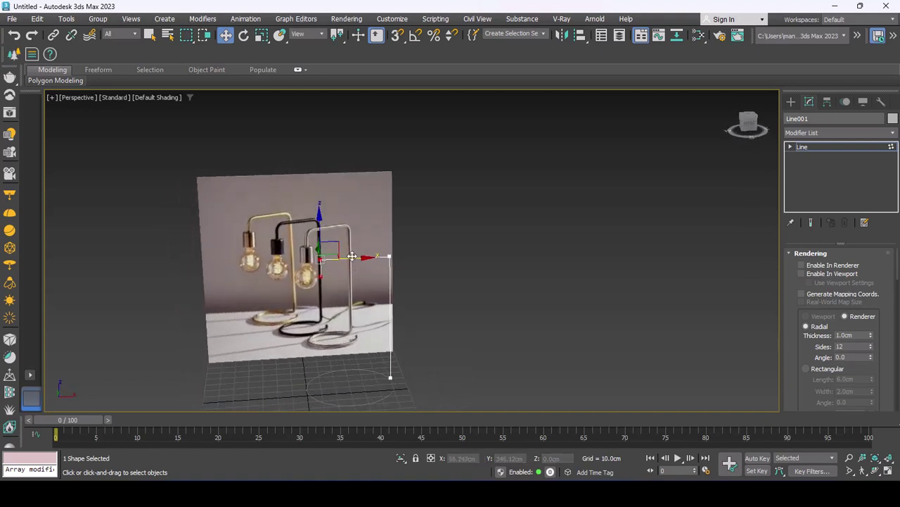
drag(352, 256, 361, 258)
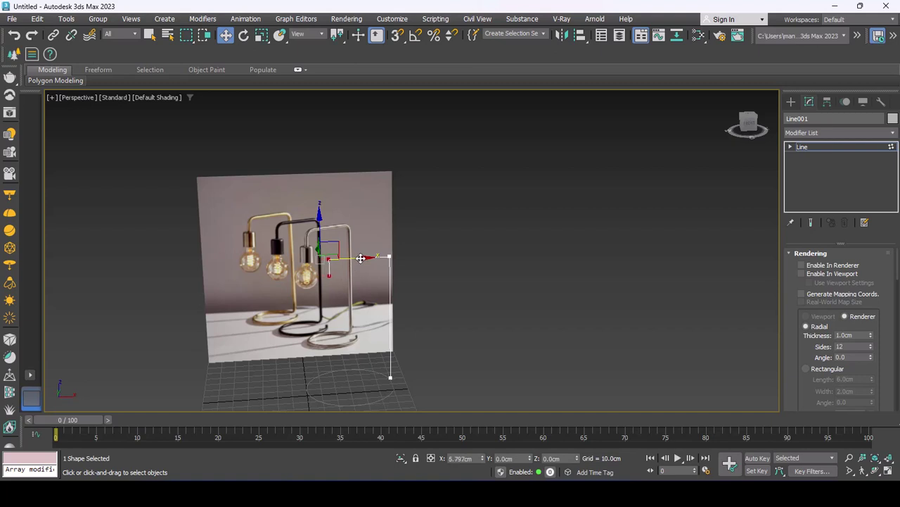
mouse_move(337, 291)
alt+middle_down()
mouse_move(362, 315)
mouse_move(339, 284)
alt+middle_up()
scroll(362, 315, up, 3)
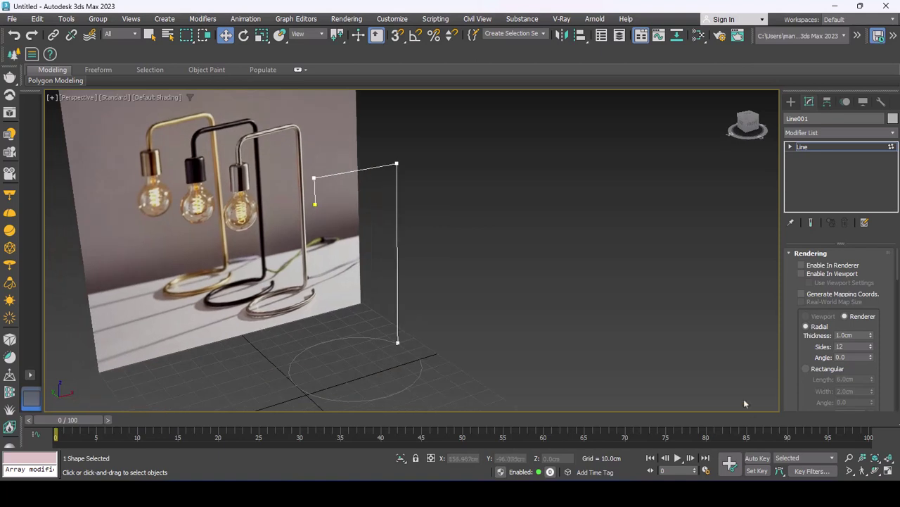
scroll(804, 308, down, 2)
scroll(804, 308, down, 2)
scroll(804, 308, down, 2)
Attach the base arc to the wire and weld the vertices where they meet
scroll(804, 308, down, 2)
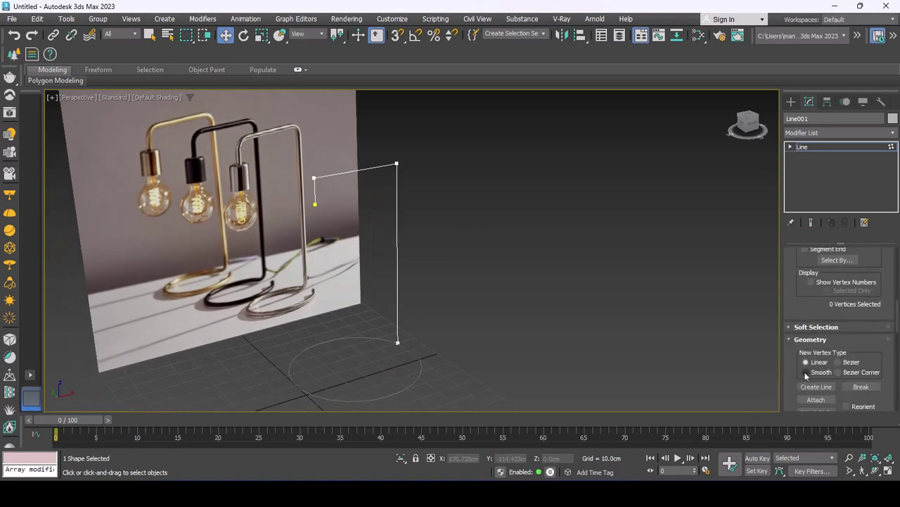
click(365, 340)
scroll(399, 357, up, 4)
key(w)
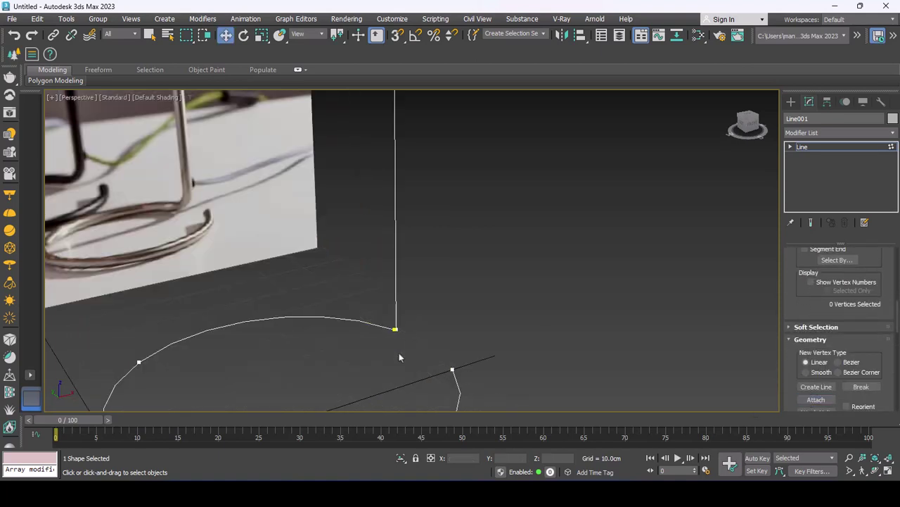
right_click(417, 313)
click(389, 404)
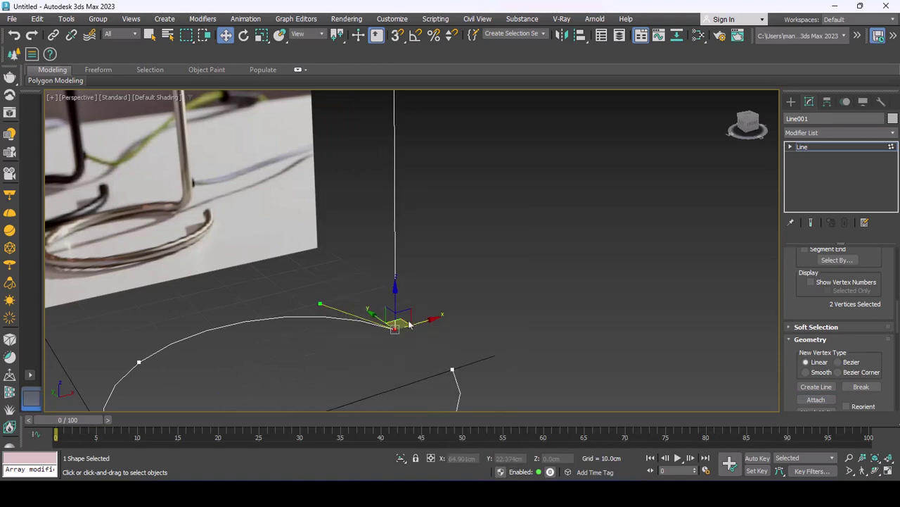
right_click(405, 316)
click(379, 398)
Fillet the wire's sharp corners, including both top bends, and leave vertex mode in Front view
scroll(387, 358, down, 2)
scroll(394, 357, down, 3)
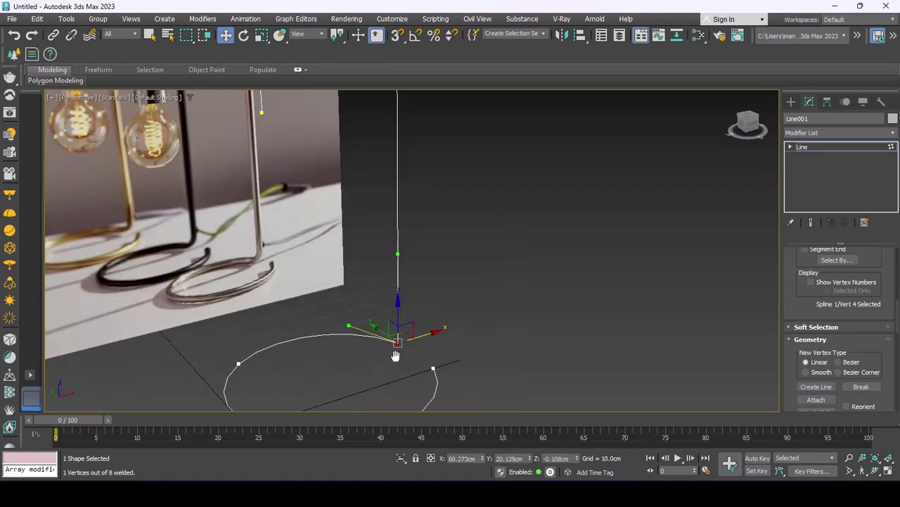
scroll(789, 391, down, 2)
scroll(795, 380, down, 2)
scroll(805, 366, down, 2)
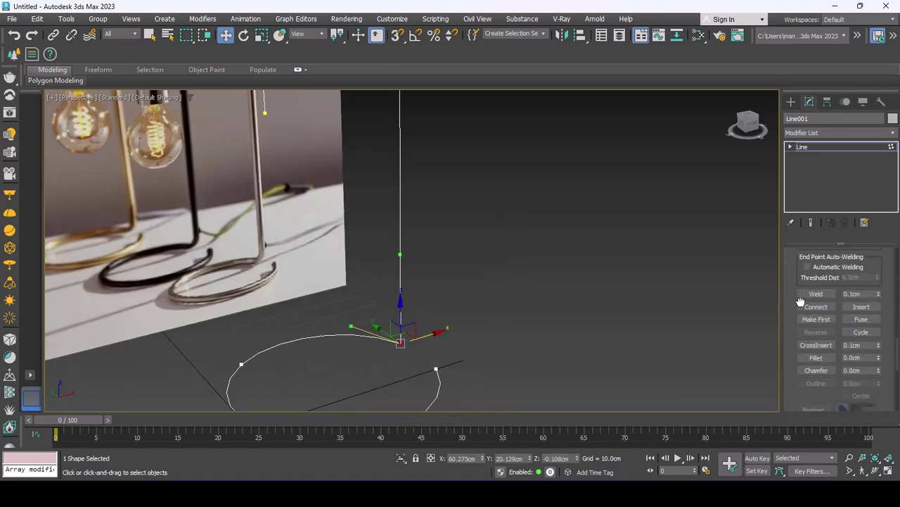
scroll(812, 357, down, 1)
click(814, 355)
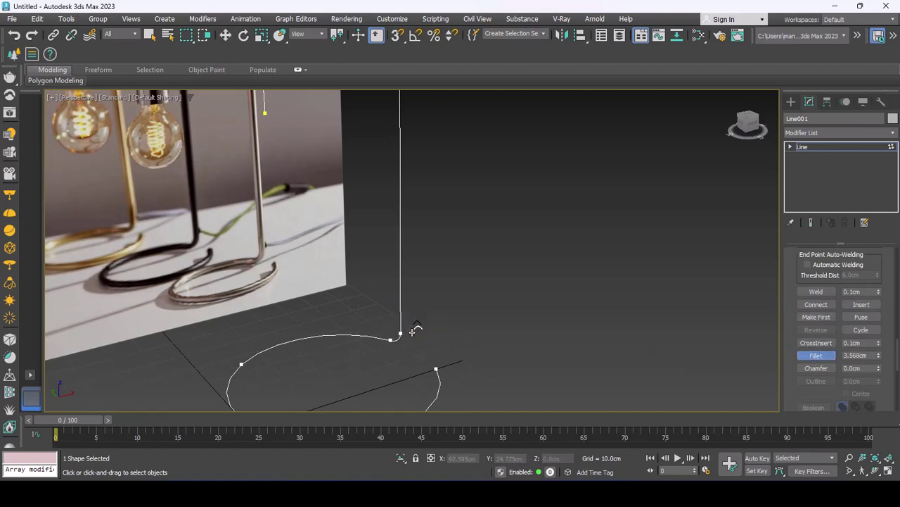
scroll(413, 329, down, 4)
scroll(363, 297, up, 3)
scroll(363, 297, up, 2)
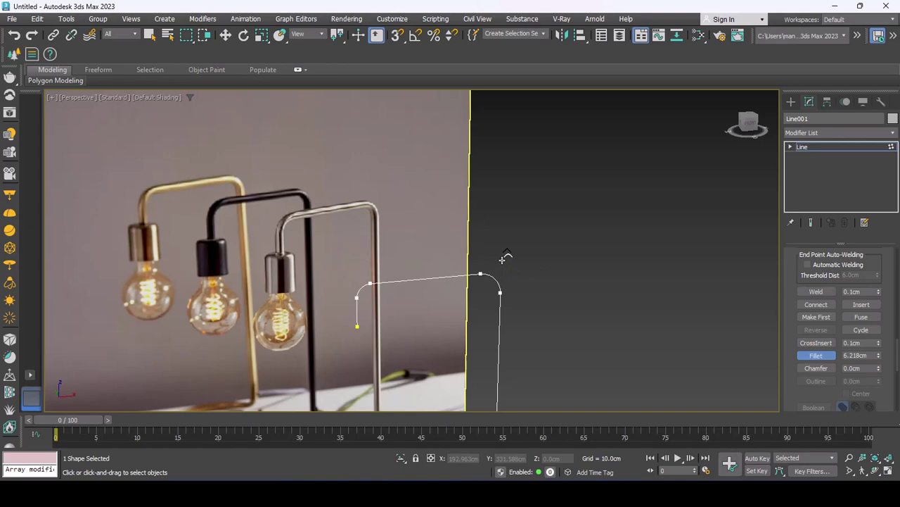
key(alt+w)
key(alt+w)
key(w)
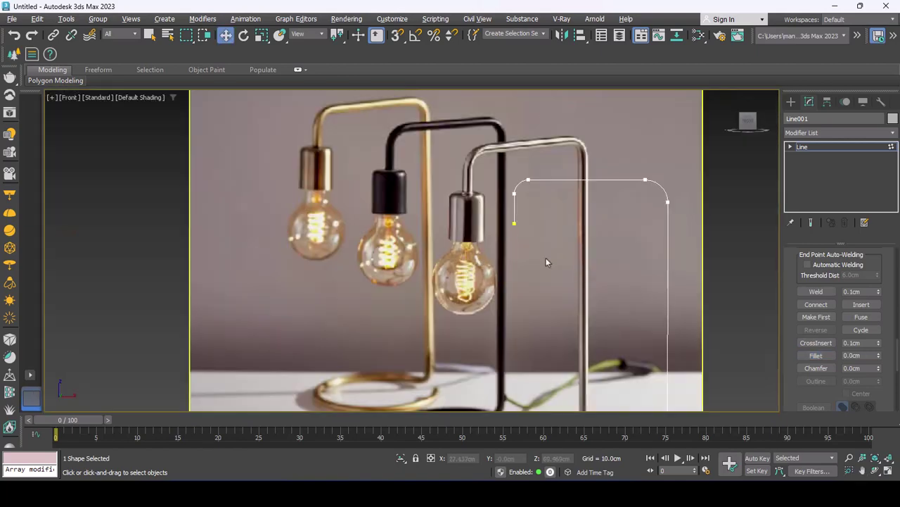
click(804, 148)
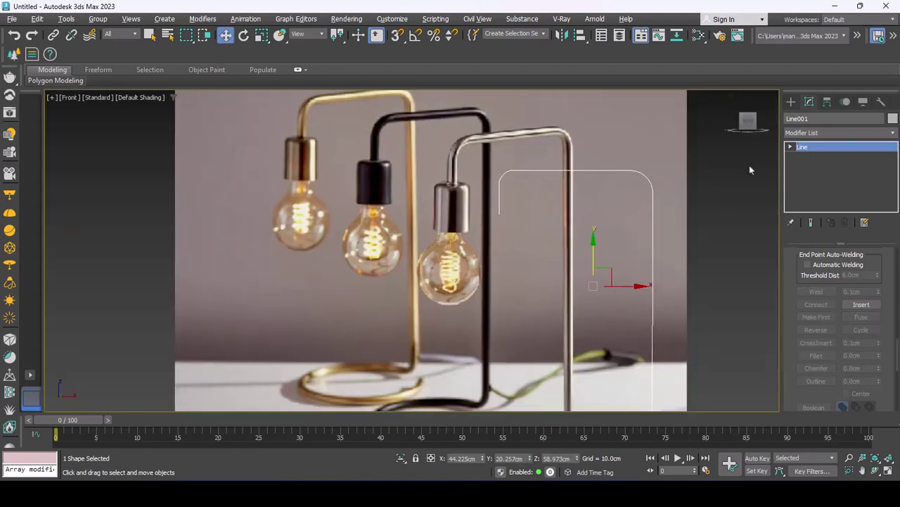
Return to a Perspective view framed on the lamp reference plane and wire
click(790, 102)
click(812, 191)
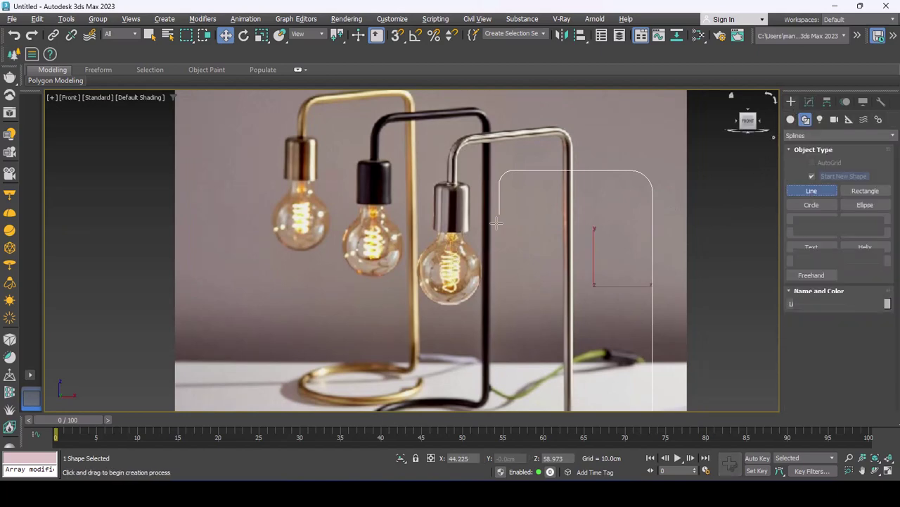
middle_drag(483, 226, 478, 227)
scroll(446, 188, up, 3)
scroll(458, 179, up, 2)
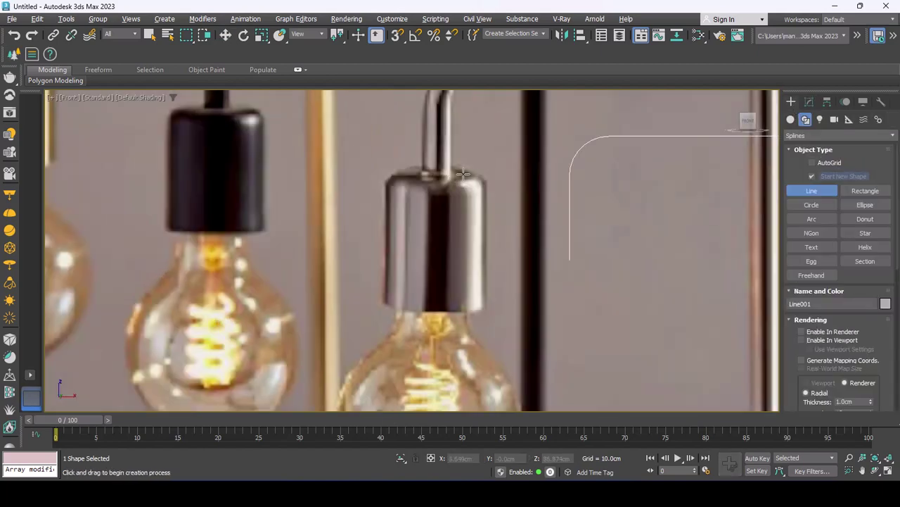
key(alt+w)
key(alt+w)
scroll(380, 282, up, 2)
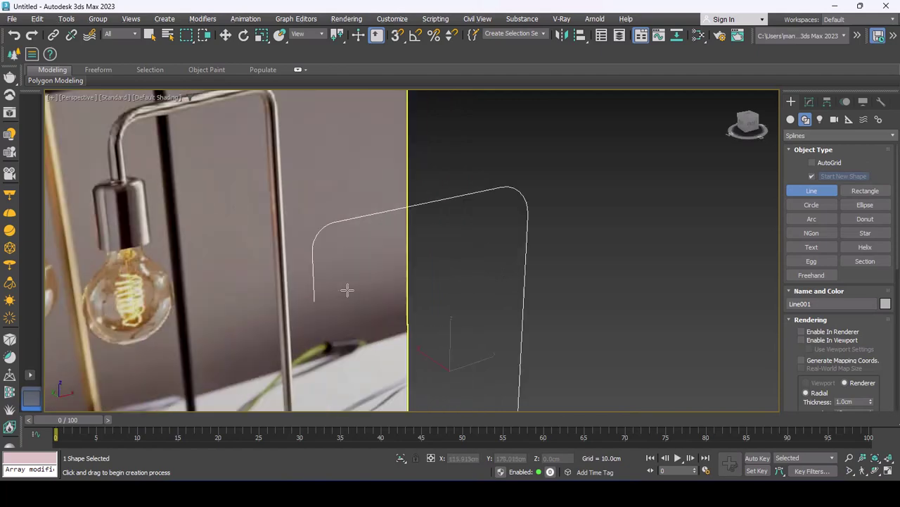
scroll(355, 274, up, 2)
scroll(355, 275, down, 5)
key(w)
alt+middle_drag(382, 261, 380, 276)
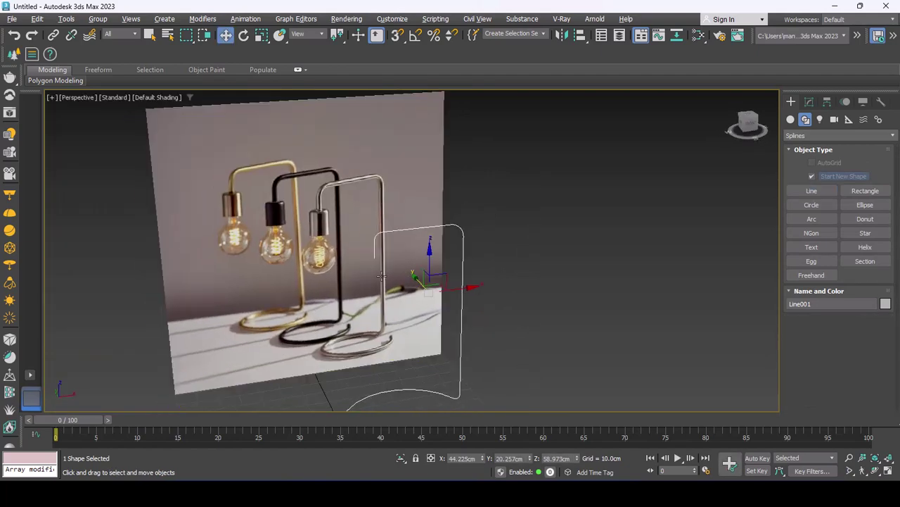
Shift-clone the wire spline to the right as an independent copy, Line002
click(809, 102)
middle_drag(587, 263, 568, 258)
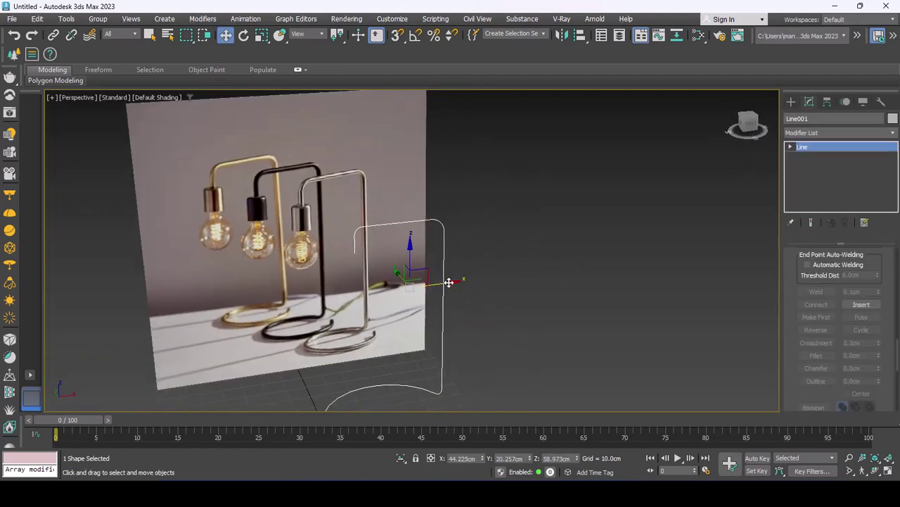
shift+drag(410, 278, 589, 262)
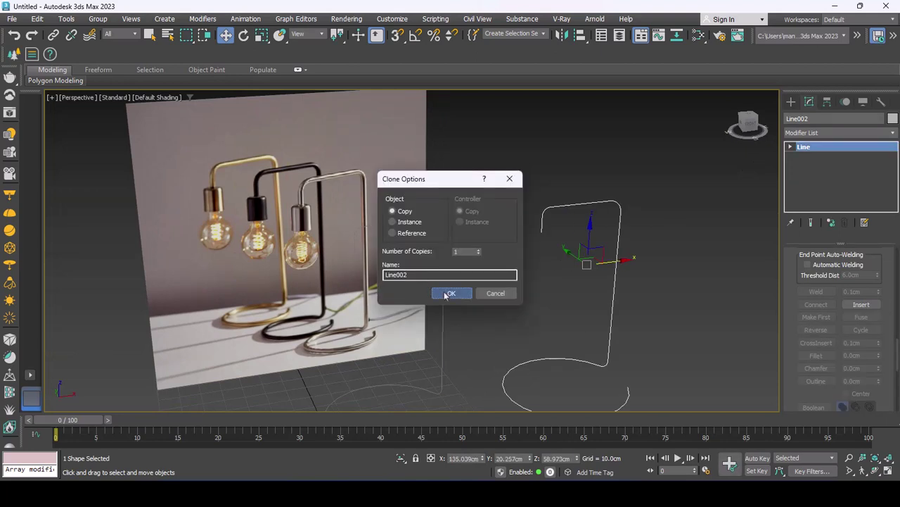
click(450, 294)
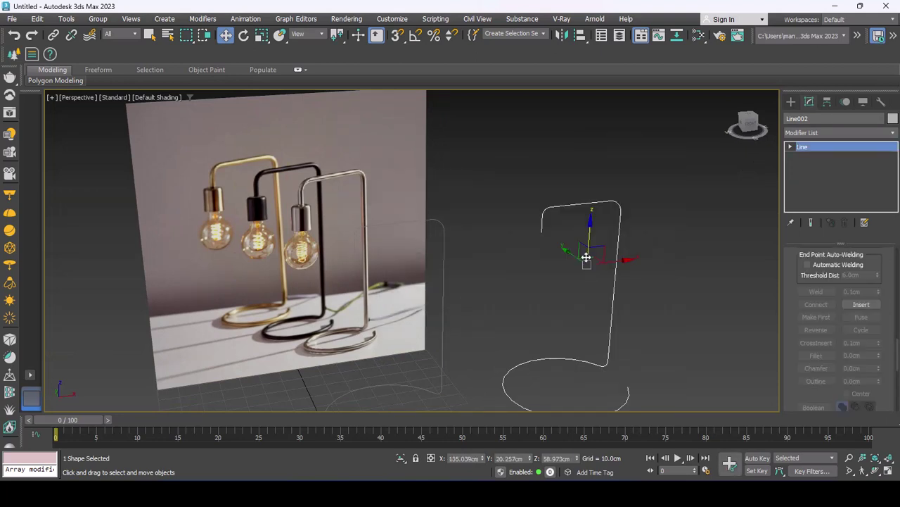
right_click(586, 257)
click(597, 215)
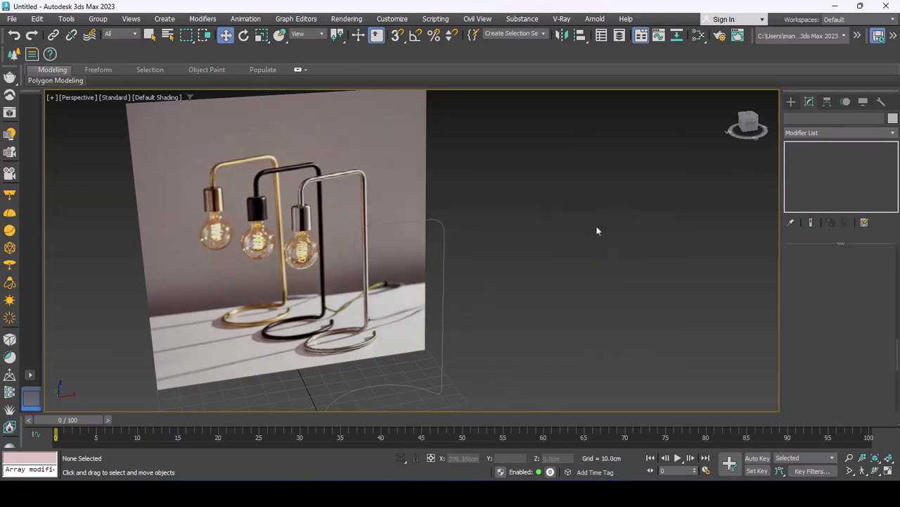
click(442, 288)
scroll(450, 316, down, 5)
mouse_move(453, 350)
alt+middle_down()
mouse_move(480, 307)
mouse_move(527, 291)
mouse_move(467, 291)
alt+middle_up()
scroll(467, 291, up, 3)
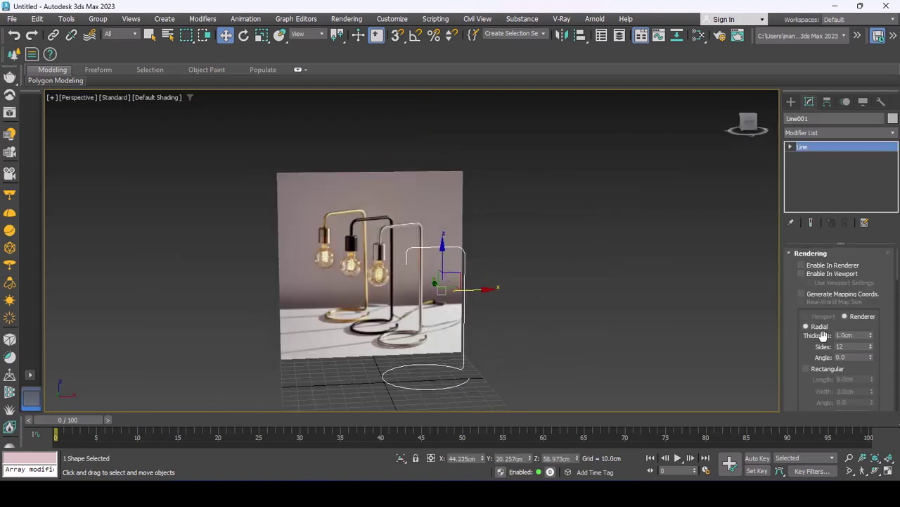
mouse_move(498, 390)
alt+middle_down()
mouse_move(487, 408)
mouse_move(502, 402)
mouse_move(445, 373)
alt+middle_up()
key(1)
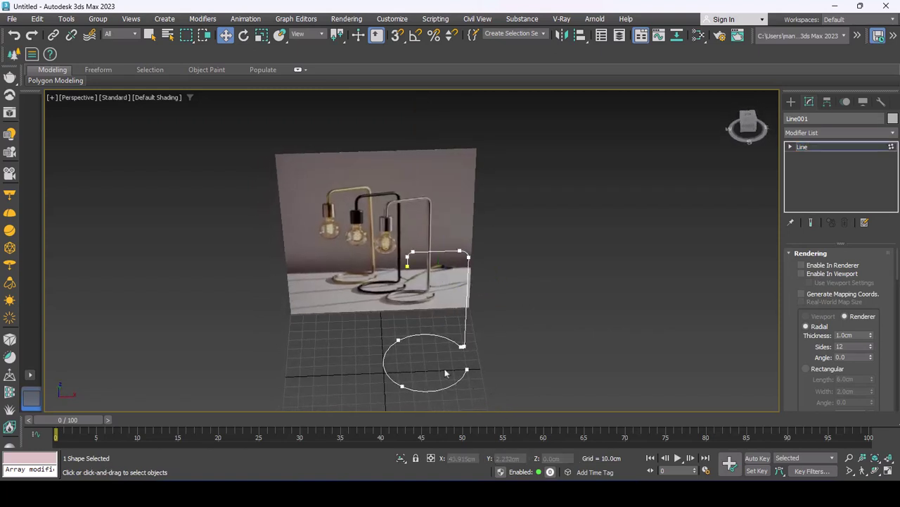
scroll(405, 365, up, 3)
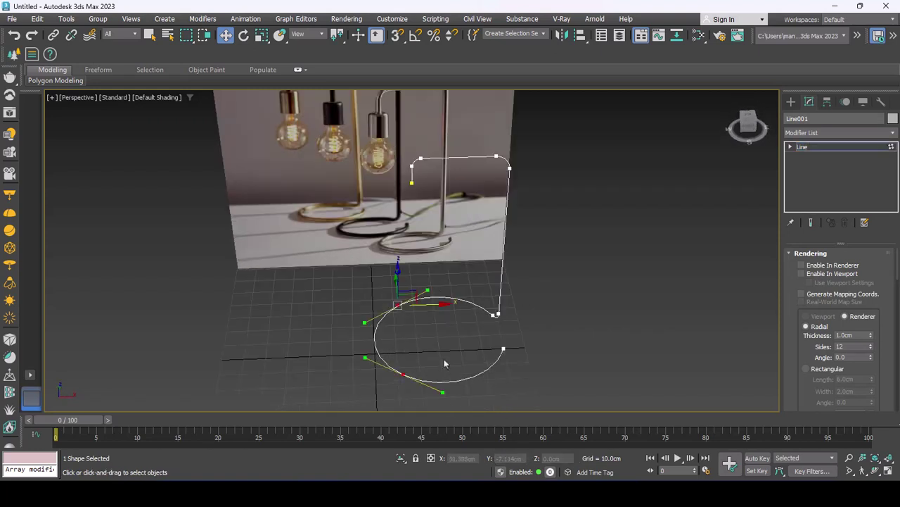
drag(434, 304, 451, 304)
drag(384, 322, 391, 322)
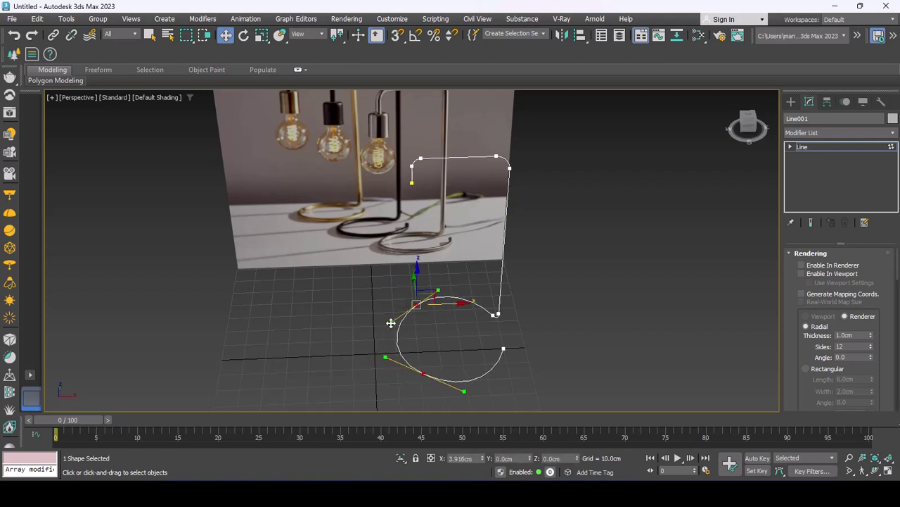
drag(467, 388, 458, 391)
mouse_move(457, 391)
alt+middle_down()
mouse_move(375, 341)
mouse_move(447, 334)
alt+middle_up()
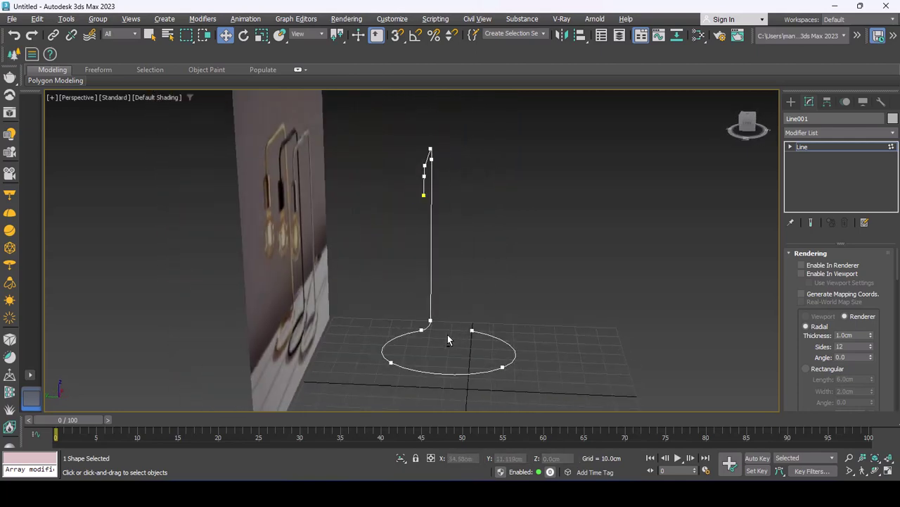
click(503, 366)
alt+middle_drag(524, 355, 561, 297)
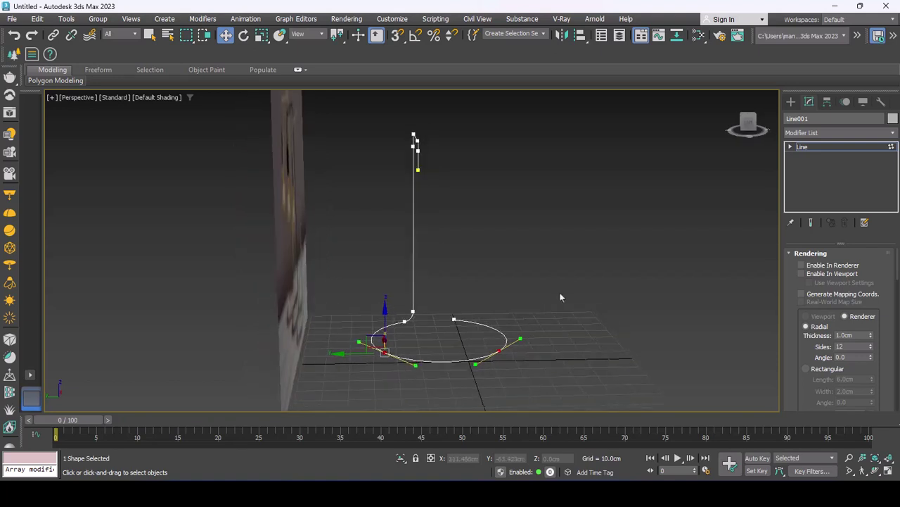
mouse_move(458, 350)
alt+middle_down()
mouse_move(434, 394)
mouse_move(416, 345)
mouse_move(418, 362)
mouse_move(303, 314)
mouse_move(394, 331)
alt+middle_up()
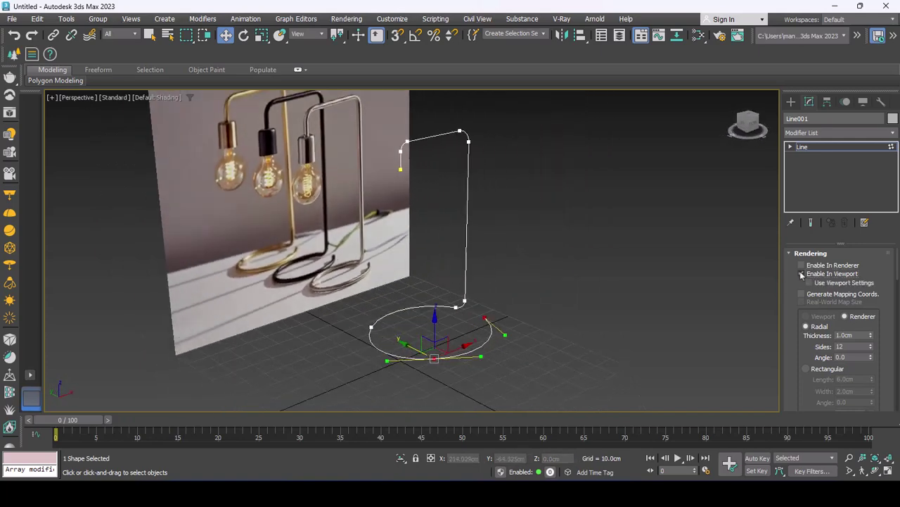
click(802, 274)
drag(870, 338, 855, 187)
mouse_move(528, 271)
alt+middle_down()
mouse_move(498, 241)
mouse_move(521, 288)
alt+middle_up()
right_click(501, 247)
mouse_move(522, 385)
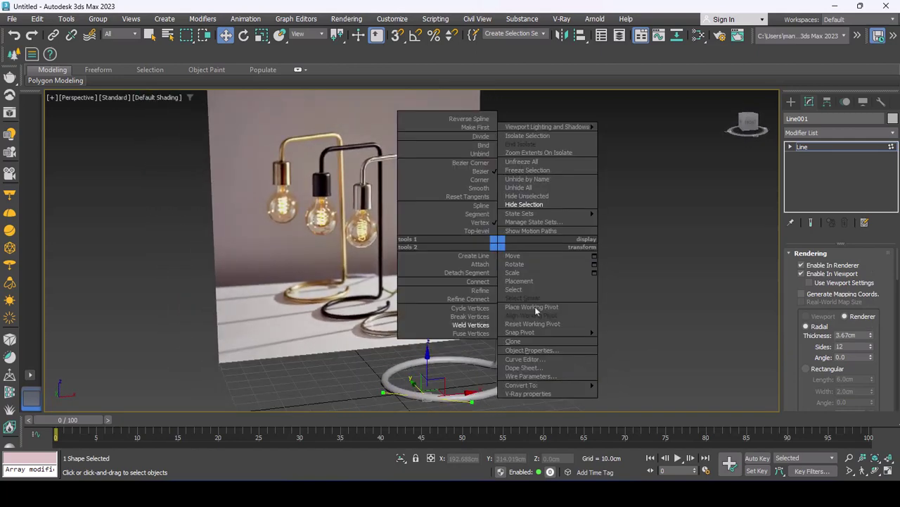
click(619, 400)
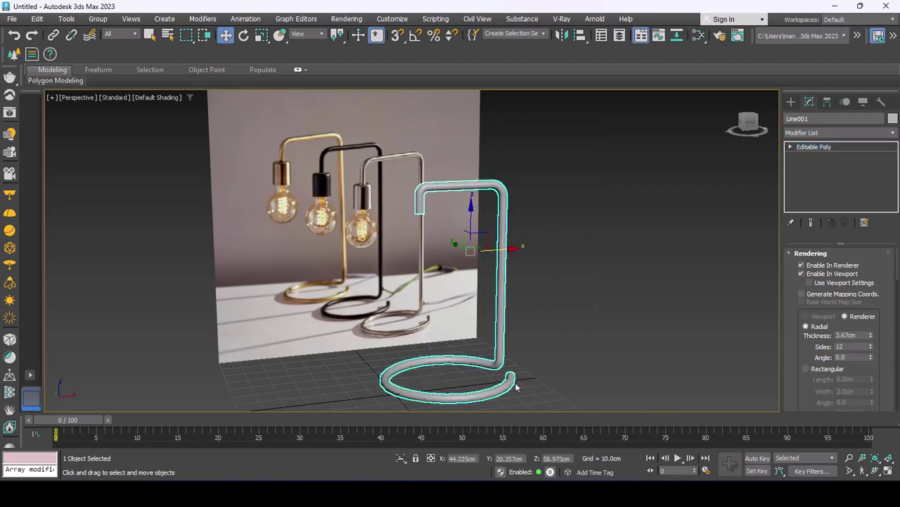
alt+middle_drag(507, 380, 547, 367)
scroll(493, 359, up, 5)
click(460, 355)
key(F4)
scroll(409, 326, up, 5)
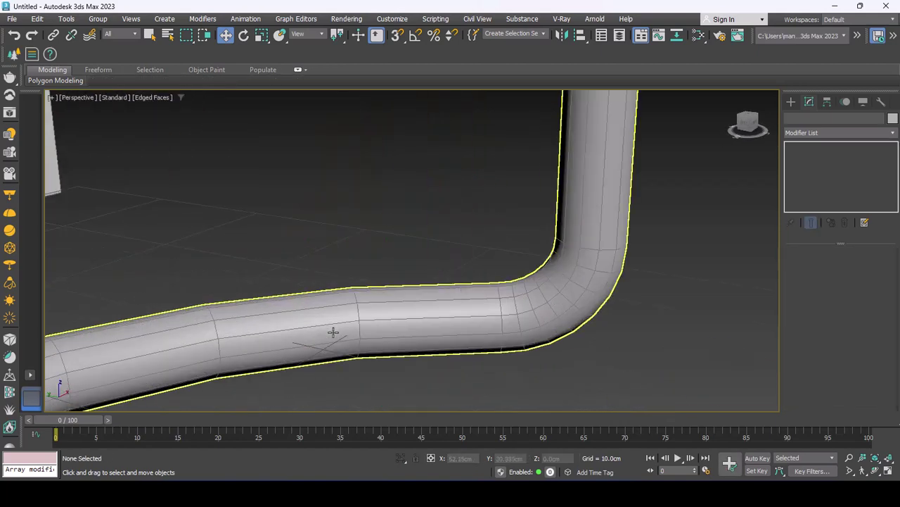
scroll(333, 330, up, 2)
scroll(422, 345, down, 8)
scroll(353, 342, up, 3)
key(F4)
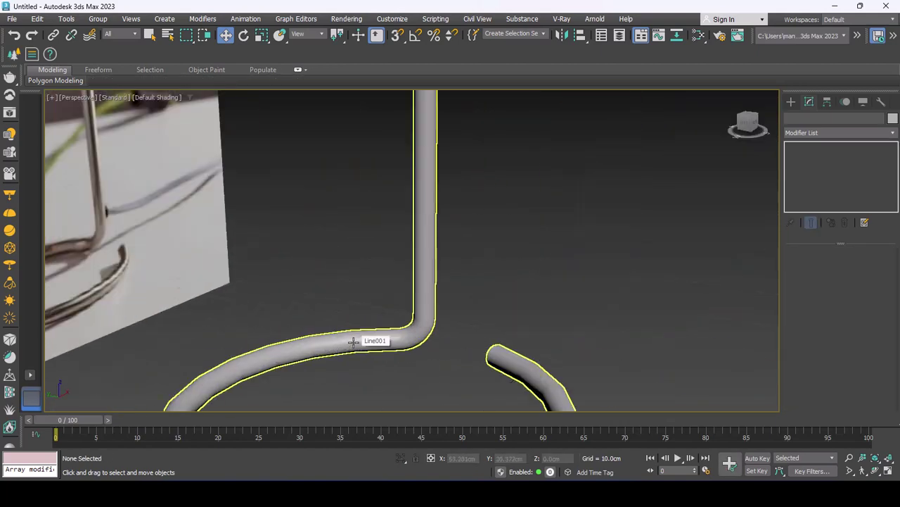
scroll(422, 352, down, 3)
scroll(433, 356, down, 3)
alt+middle_drag(433, 356, 400, 355)
scroll(409, 259, up, 6)
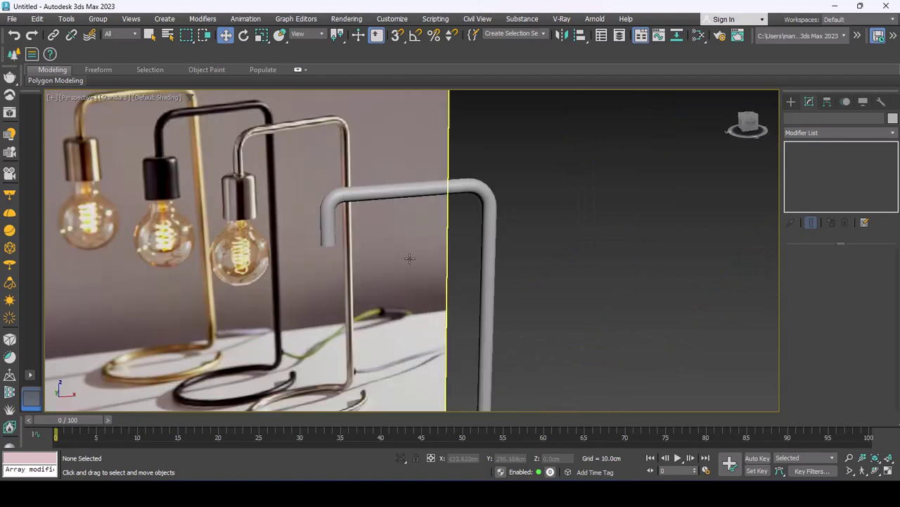
click(328, 232)
scroll(327, 259, up, 2)
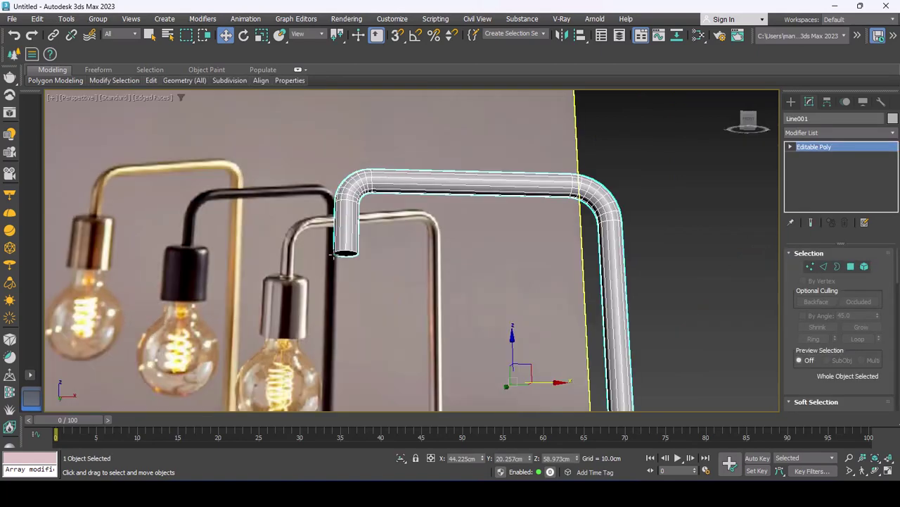
key(4)
click(352, 250)
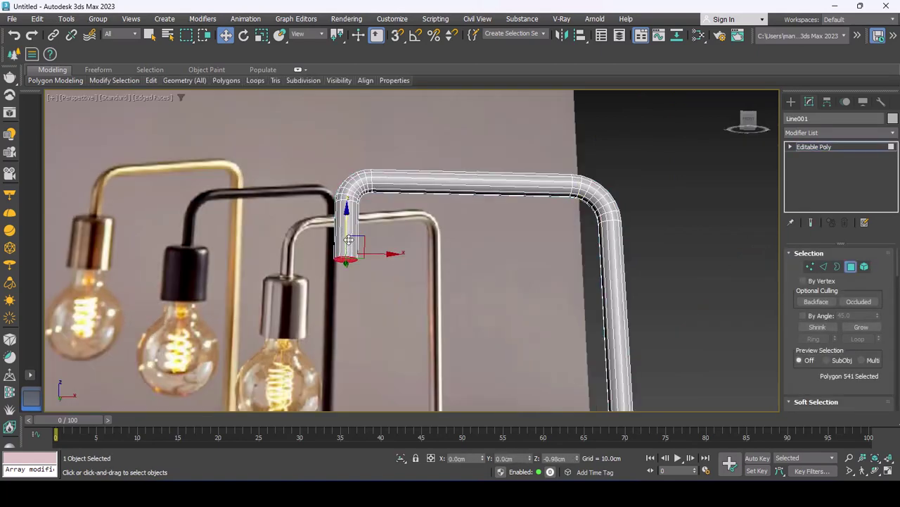
right_click(383, 246)
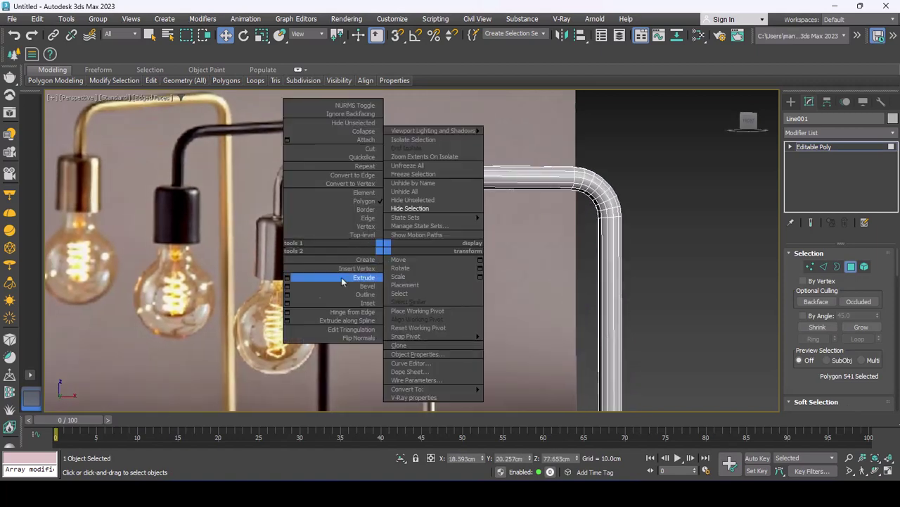
click(287, 278)
click(418, 290)
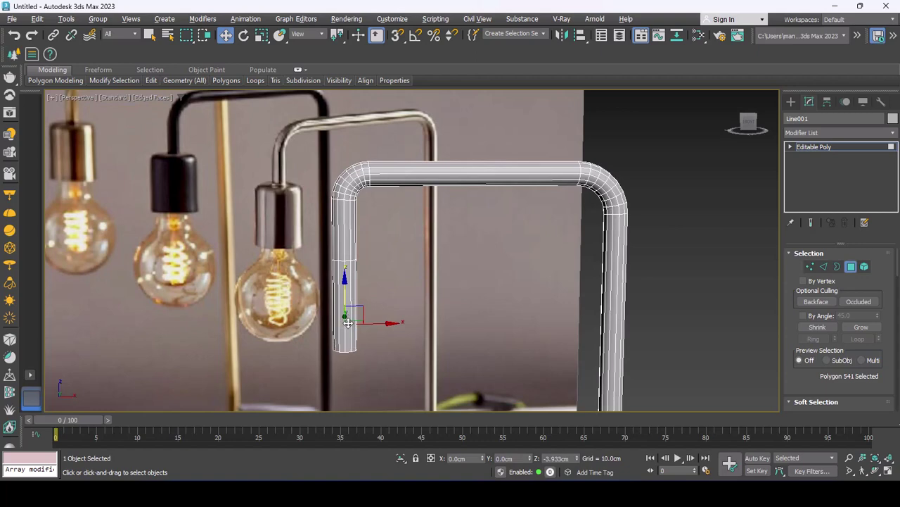
shift+click(345, 303)
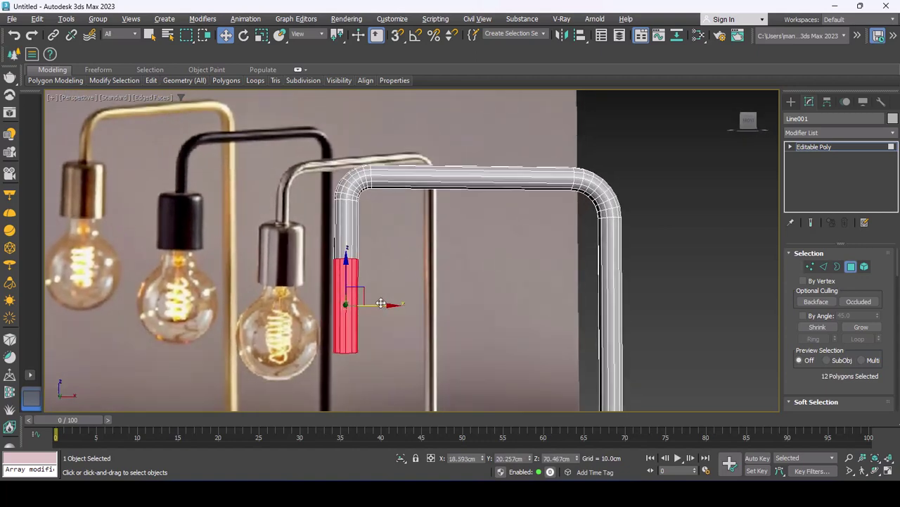
right_click(380, 302)
click(294, 320)
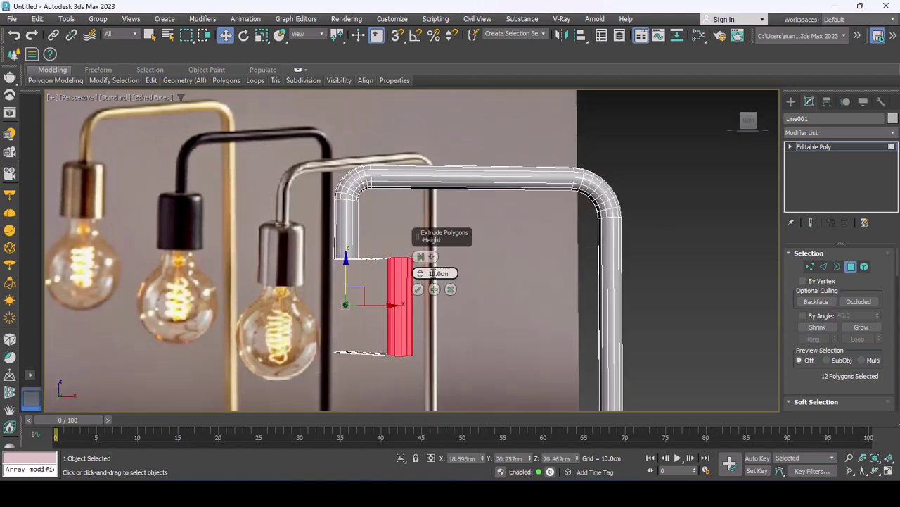
click(420, 256)
click(451, 273)
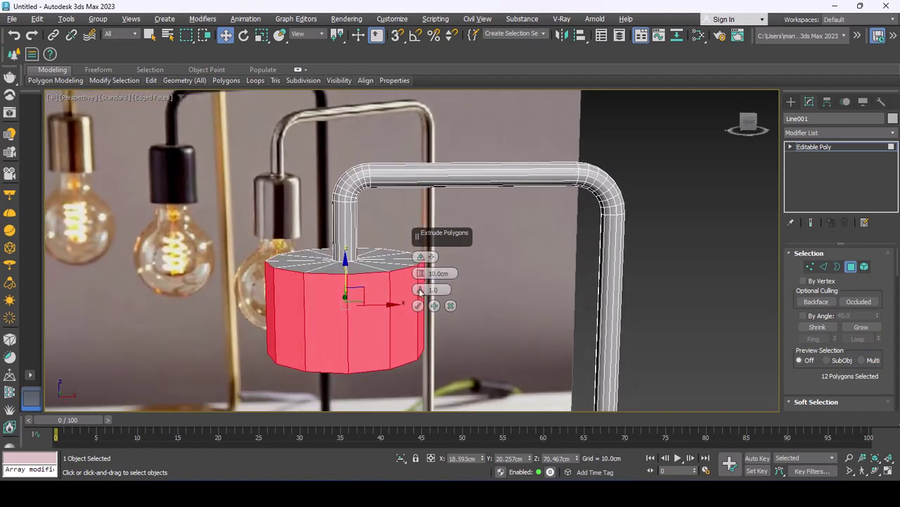
drag(420, 273, 423, 258)
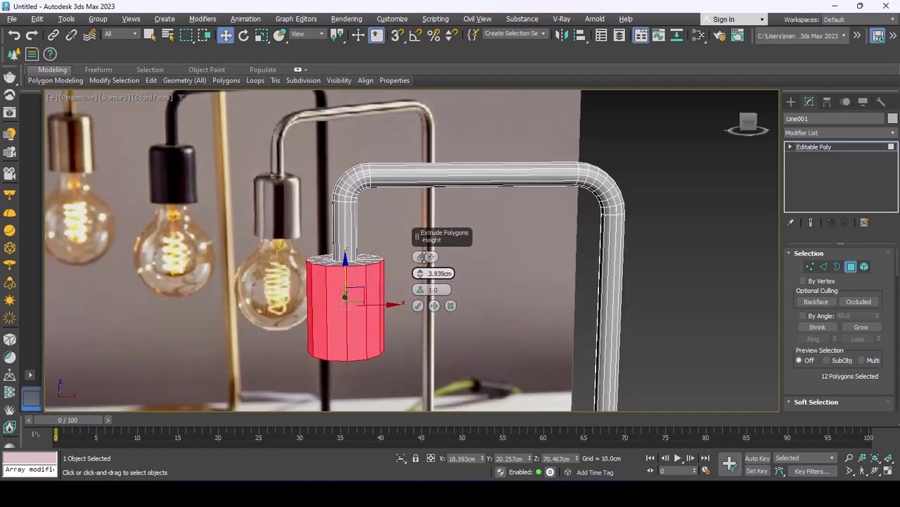
click(418, 305)
mouse_move(418, 305)
alt+middle_down()
mouse_move(394, 281)
mouse_move(401, 255)
mouse_move(378, 275)
alt+middle_up()
click(351, 302)
key(r)
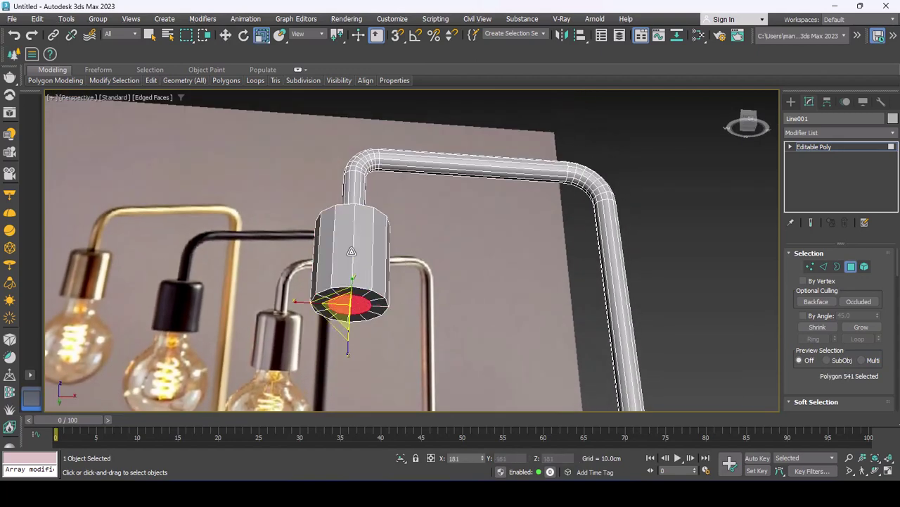
right_click(343, 301)
click(366, 330)
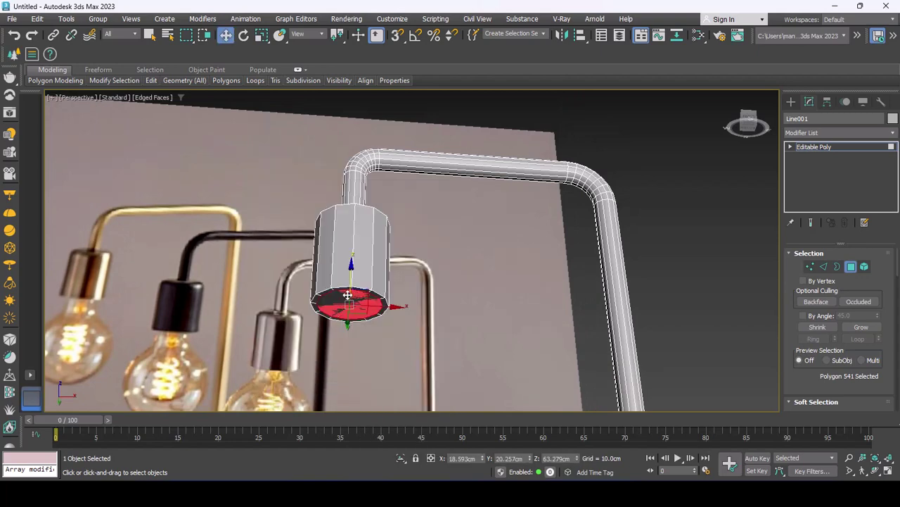
alt+middle_drag(349, 285, 356, 224)
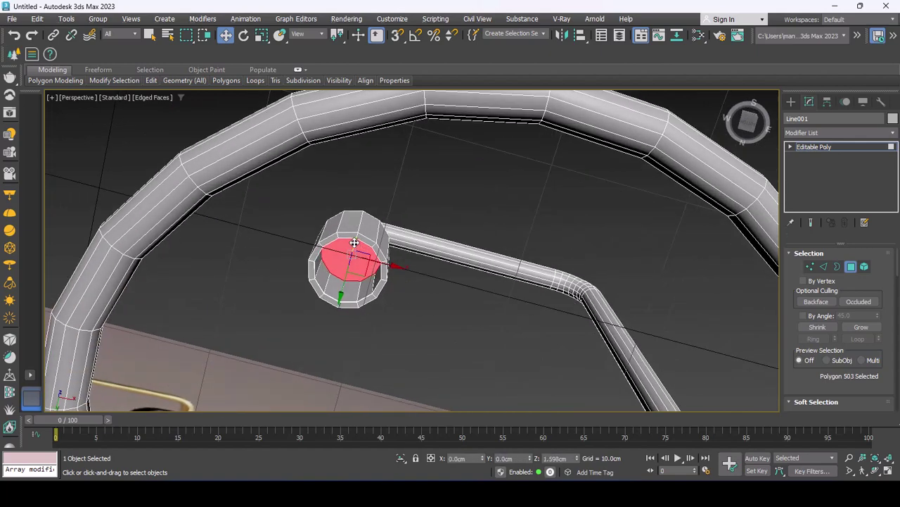
right_click(346, 255)
click(246, 309)
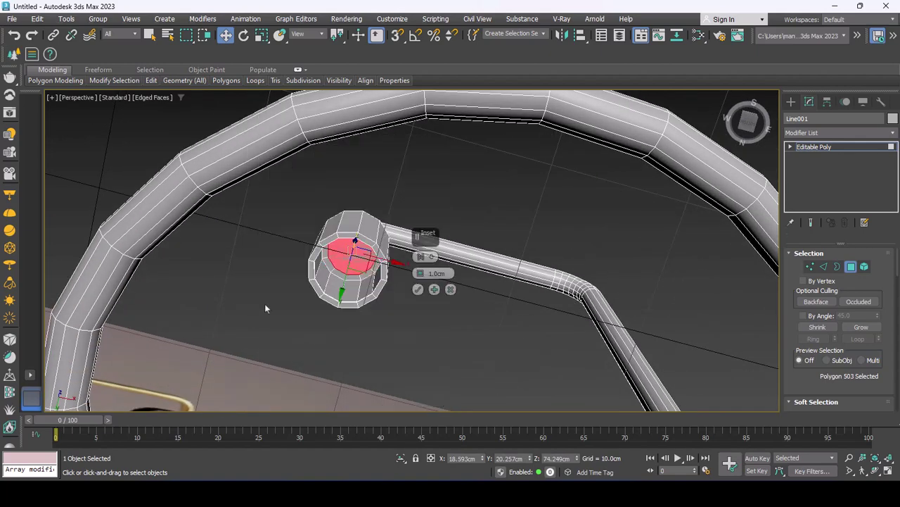
click(434, 290)
right_click(411, 282)
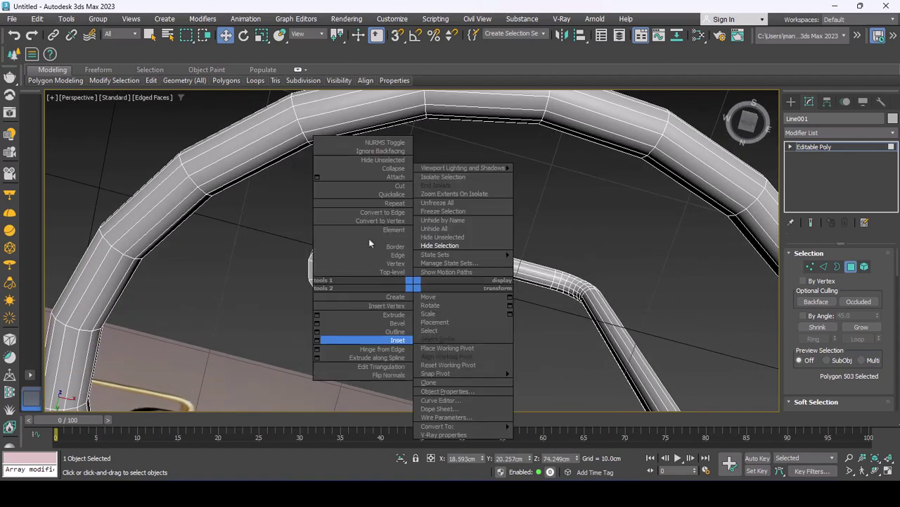
click(359, 168)
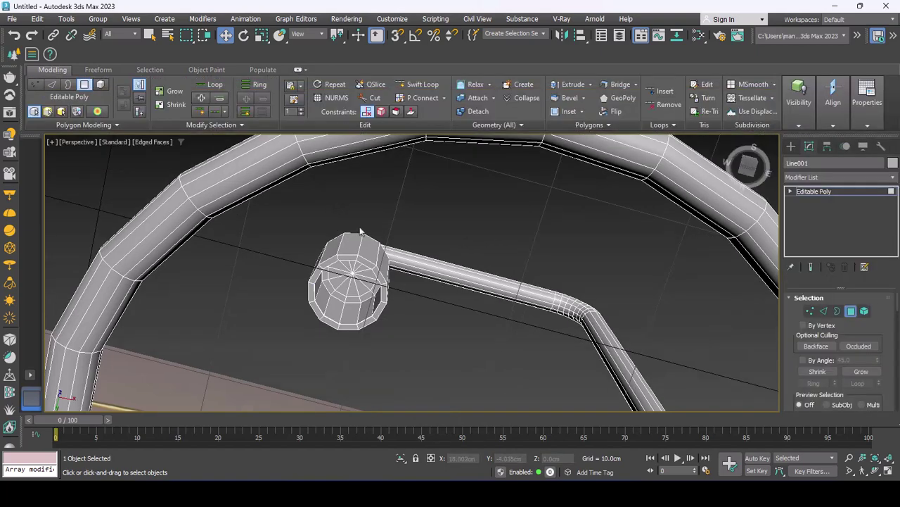
Chamfer the grey lamp socket's top rim edges by about 0.381 cm
scroll(356, 208, down, 3)
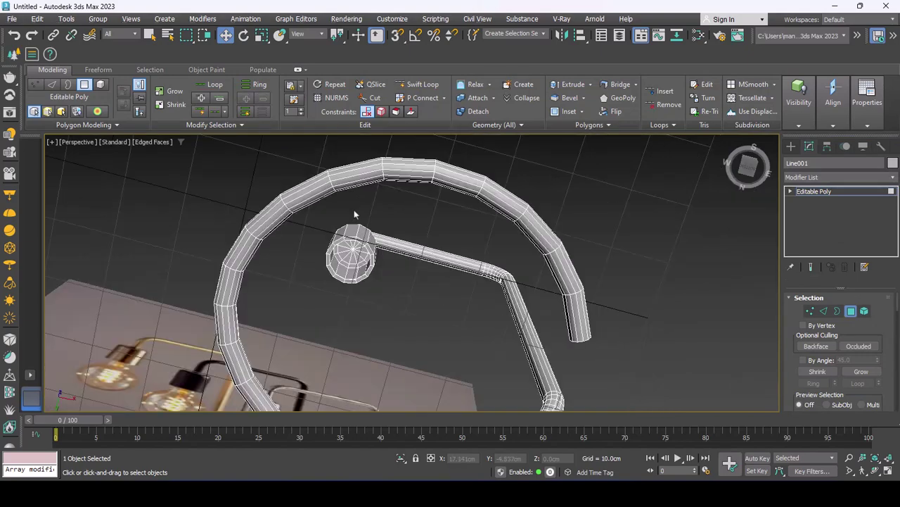
click(417, 85)
alt+middle_drag(380, 232, 344, 263)
scroll(345, 262, up, 5)
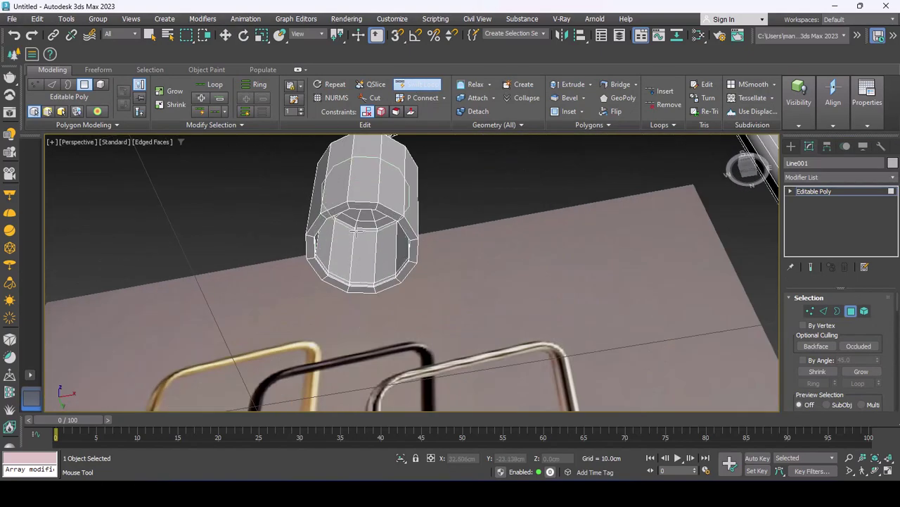
mouse_move(356, 232)
alt+middle_down()
mouse_move(352, 283)
mouse_move(345, 267)
alt+middle_up()
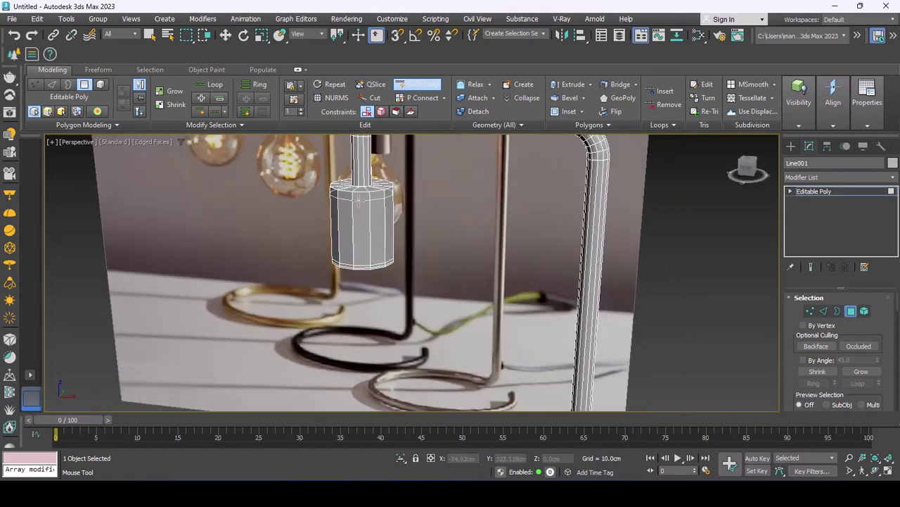
scroll(358, 201, up, 3)
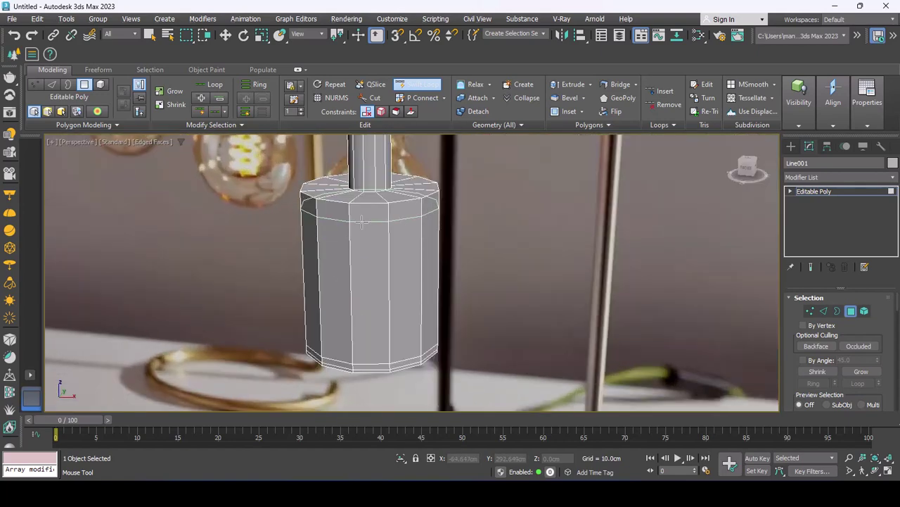
key(w)
key(2)
scroll(367, 201, down, 3)
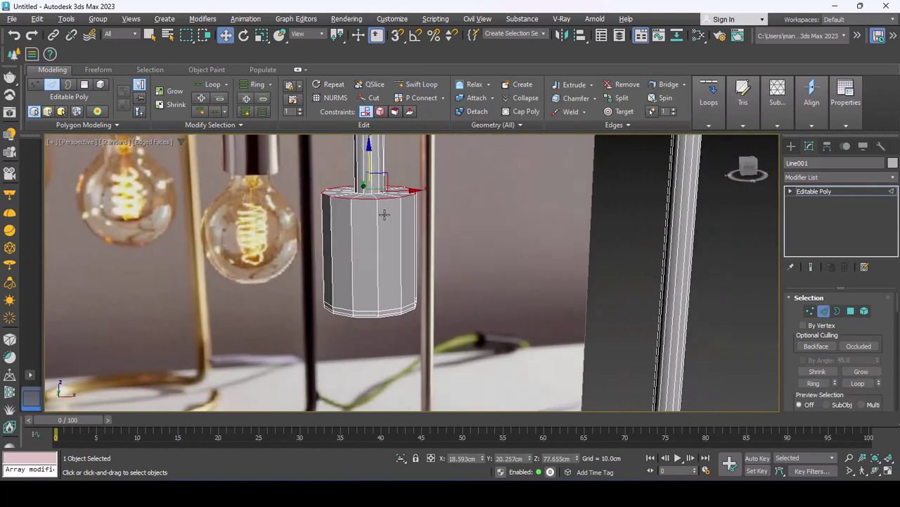
middle_drag(366, 201, 364, 296)
scroll(364, 295, up, 3)
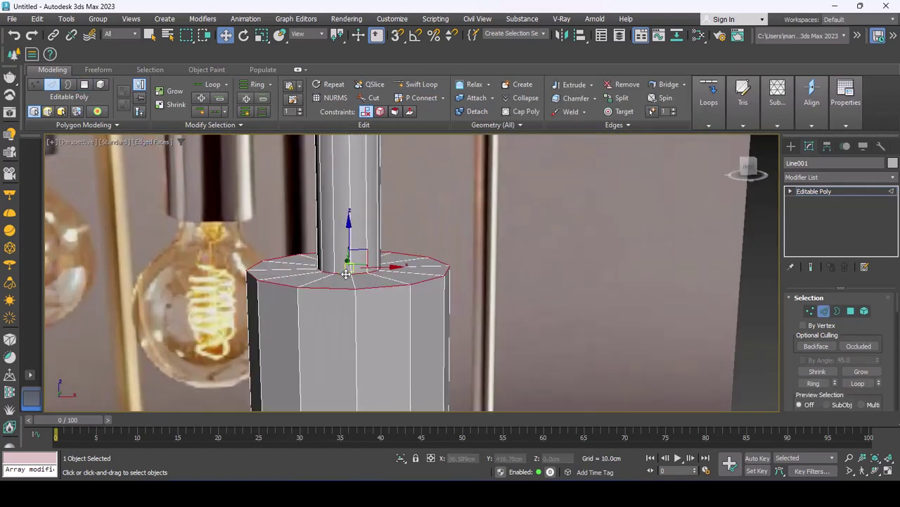
right_click(345, 274)
click(246, 335)
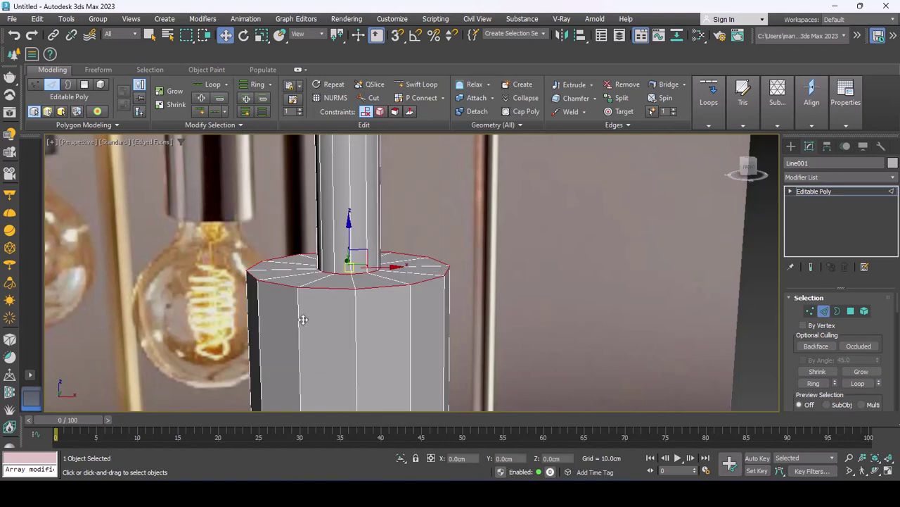
drag(420, 296, 420, 294)
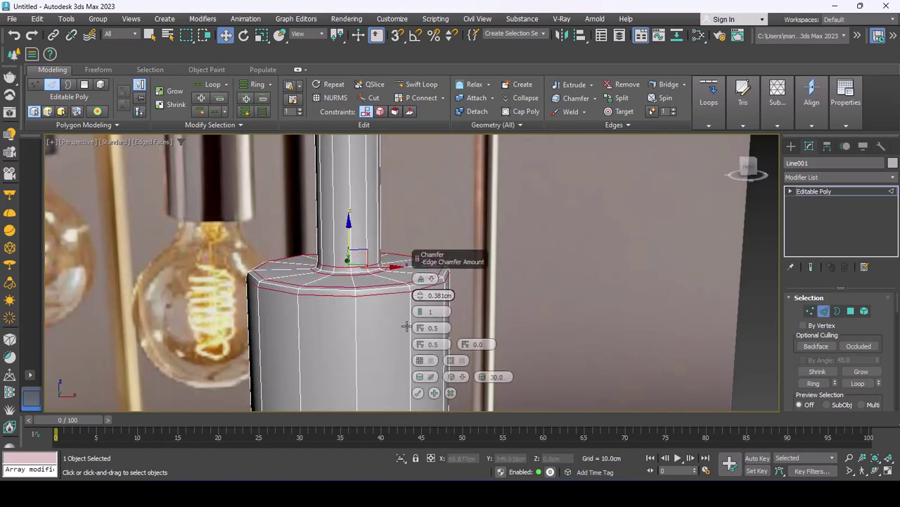
click(418, 392)
Turn off edged faces, pan across the lamp scene, and change the viewport layout
key(F4)
scroll(394, 303, down, 5)
scroll(420, 283, down, 2)
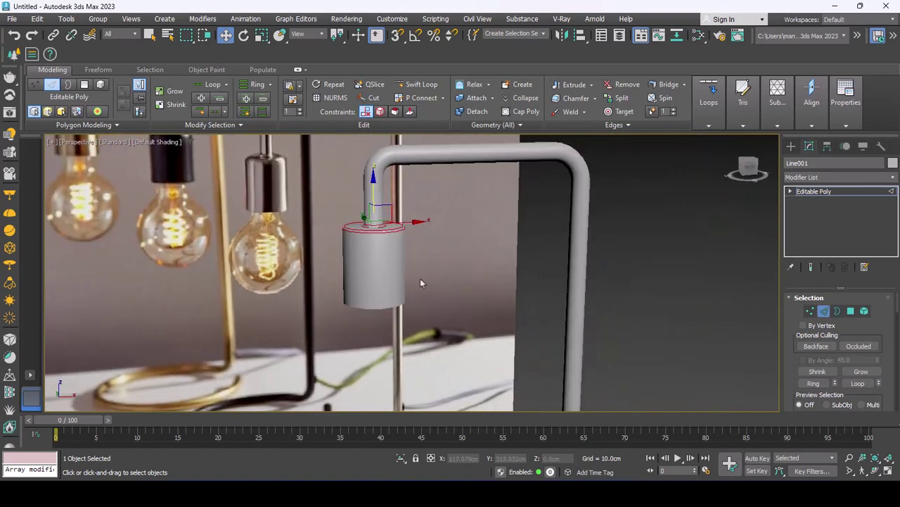
middle_drag(359, 305, 346, 294)
scroll(379, 301, down, 3)
key(alt+w)
key(alt+w)
Start a Line in the maximized Front view with Enable In Renderer and Enable In Viewport off
key(f)
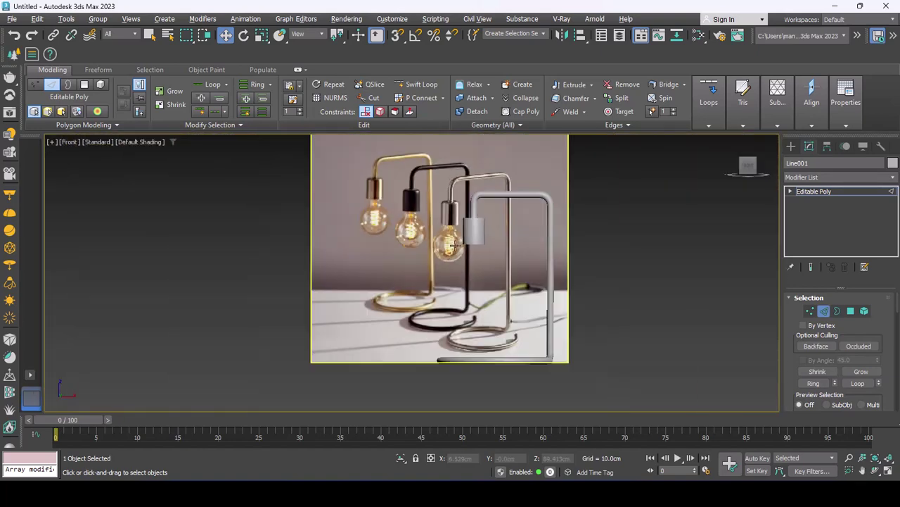
scroll(476, 240, up, 2)
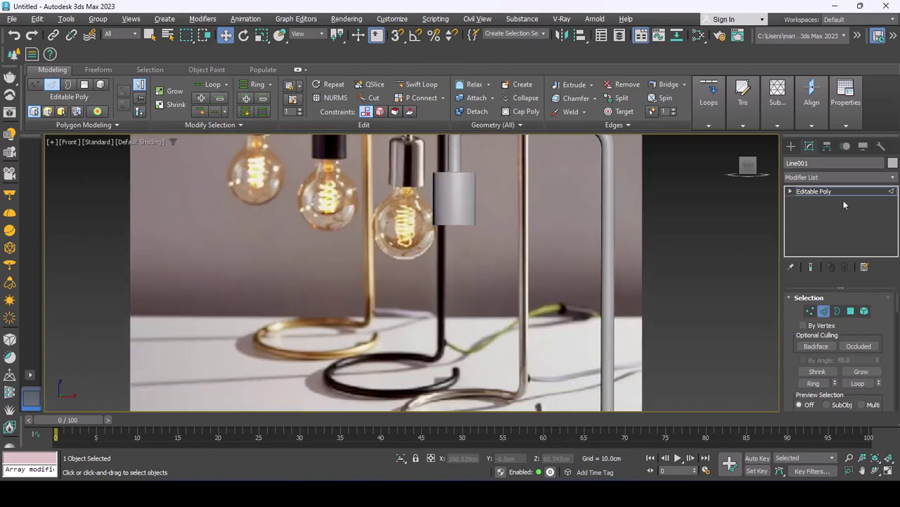
click(791, 146)
click(811, 235)
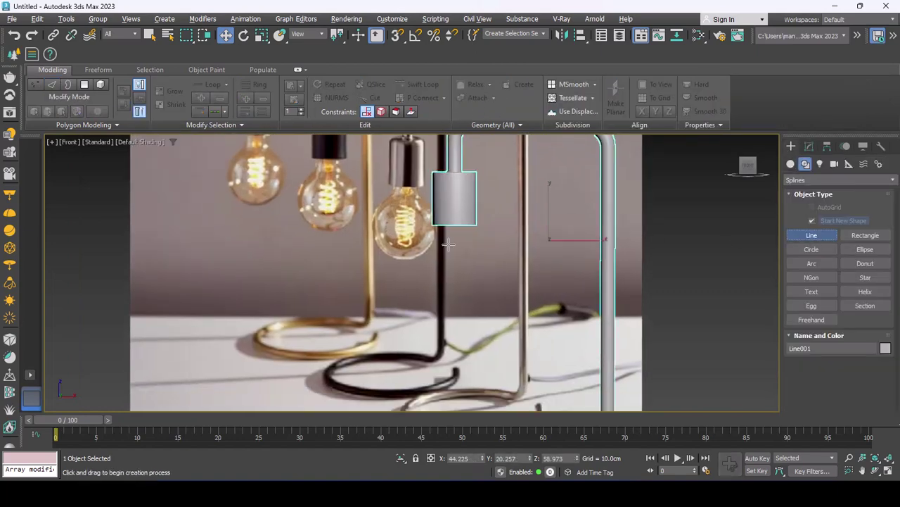
scroll(448, 244, up, 3)
scroll(448, 244, up, 2)
click(436, 214)
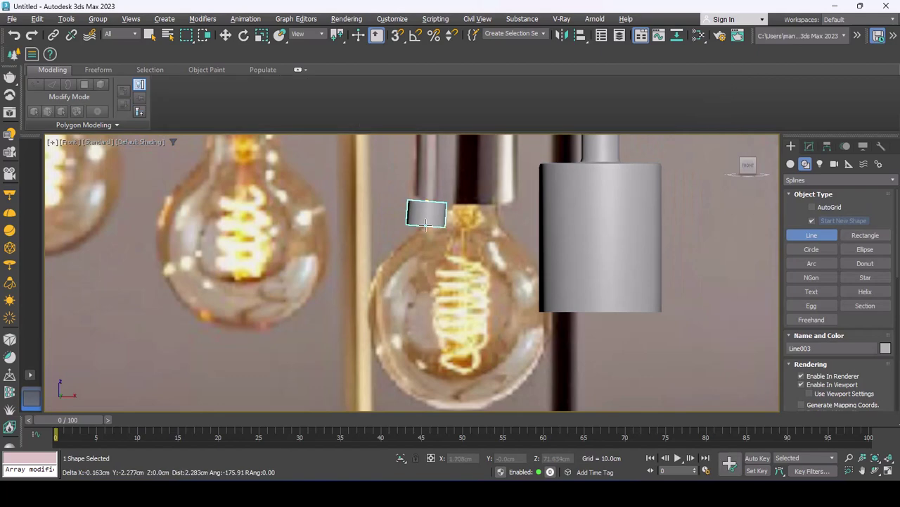
right_click(484, 213)
click(832, 384)
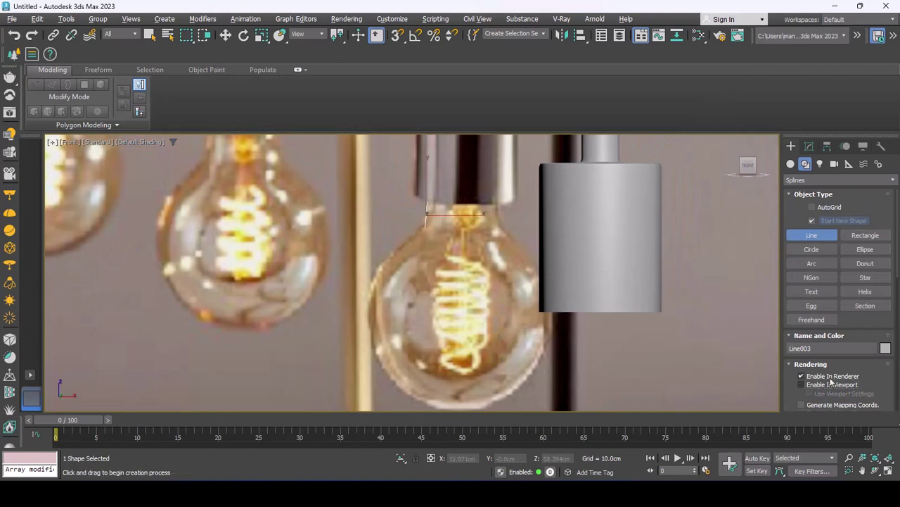
click(832, 376)
Trace the bulb's left half from its neck curving down to the base
middle_drag(491, 336, 508, 347)
click(441, 214)
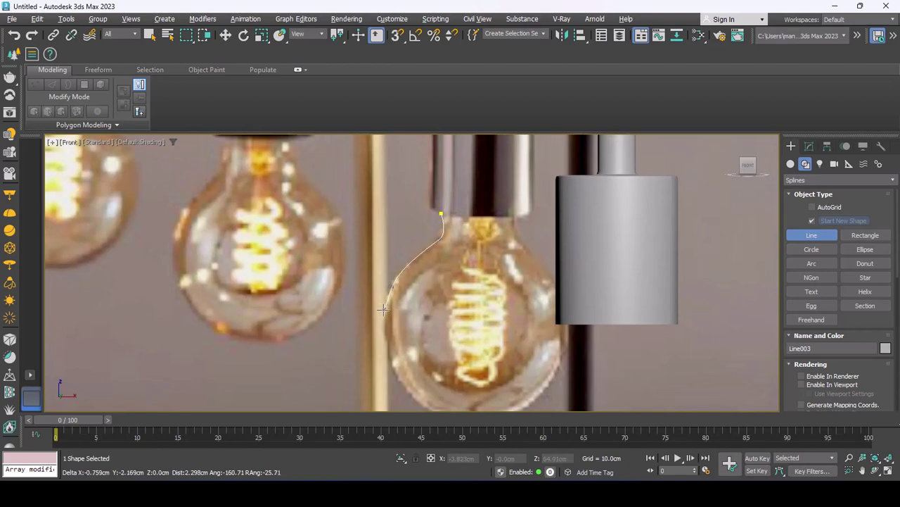
middle_drag(384, 308, 388, 268)
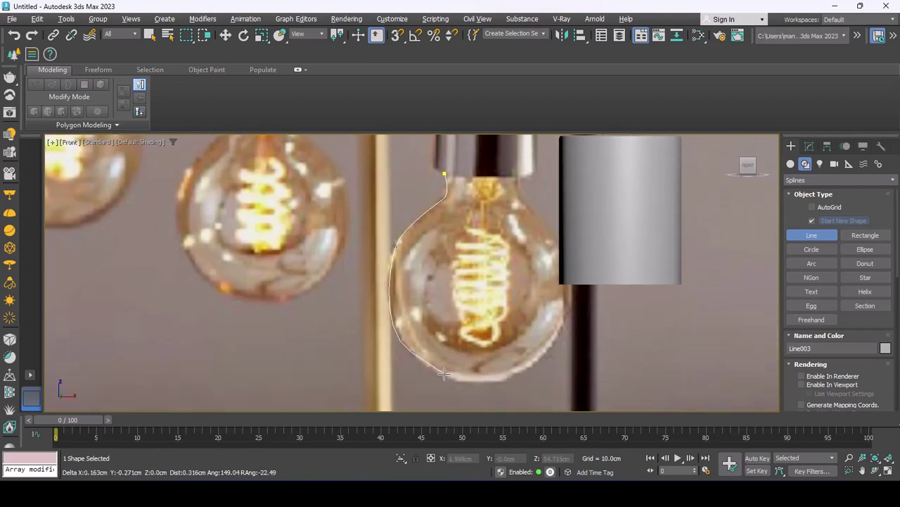
right_click(485, 377)
key(w)
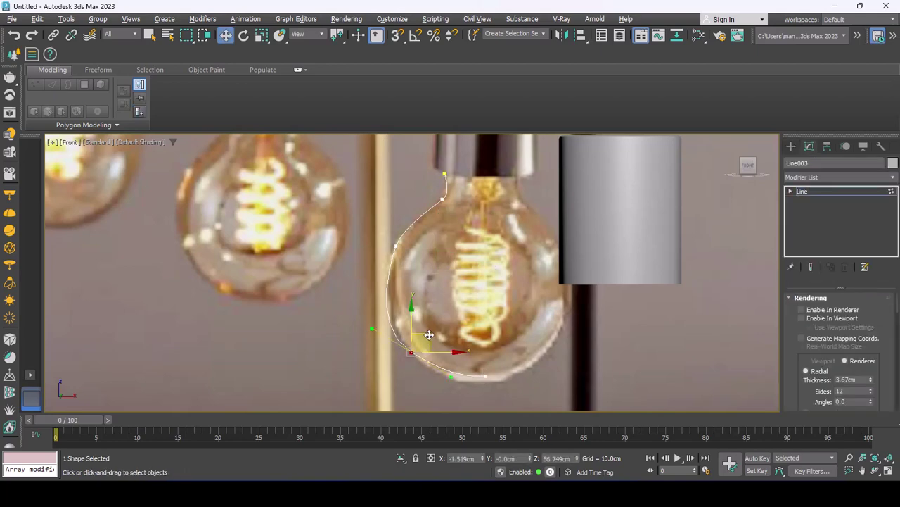
Nudge a vertex to reshape the bottom curve of the bulb outline
drag(429, 335, 432, 341)
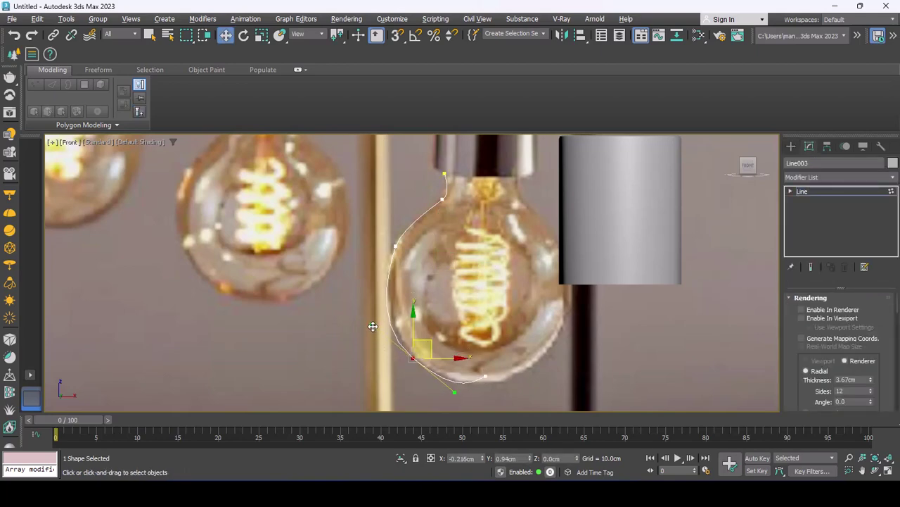
scroll(374, 330, down, 3)
scroll(420, 253, up, 3)
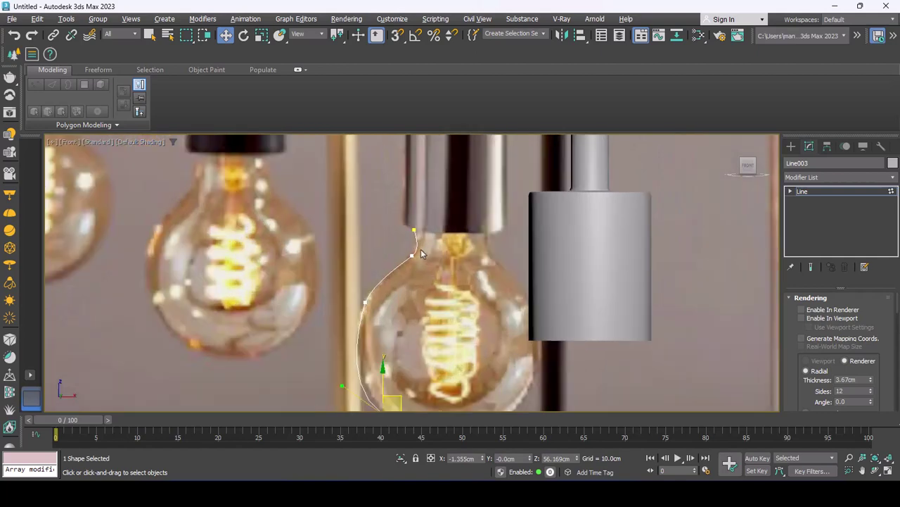
click(802, 191)
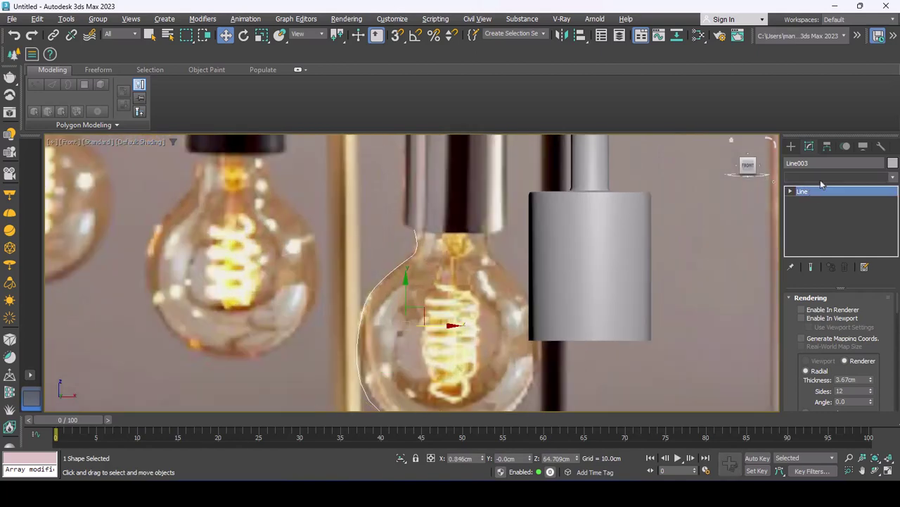
click(820, 179)
Add a Lathe modifier, shift its axis to widen the bulb, and turn on Edged Faces
key(l)
click(820, 187)
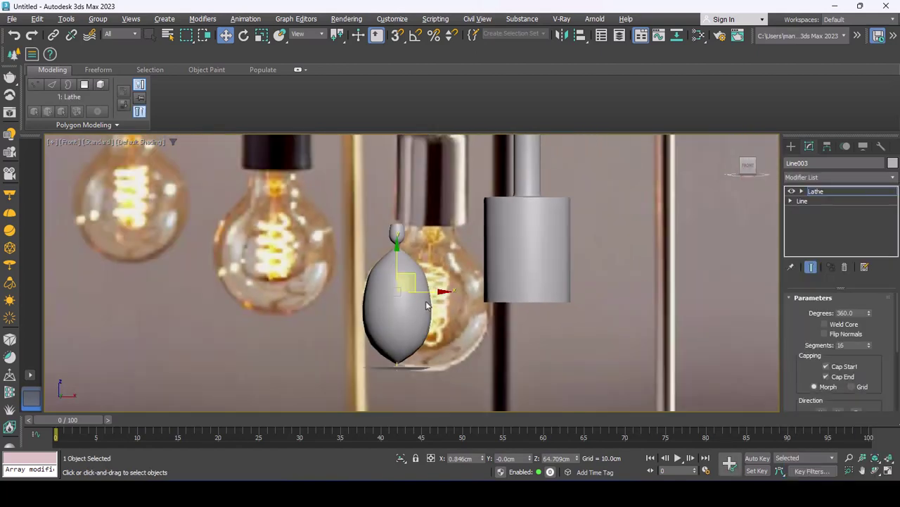
drag(426, 304, 458, 290)
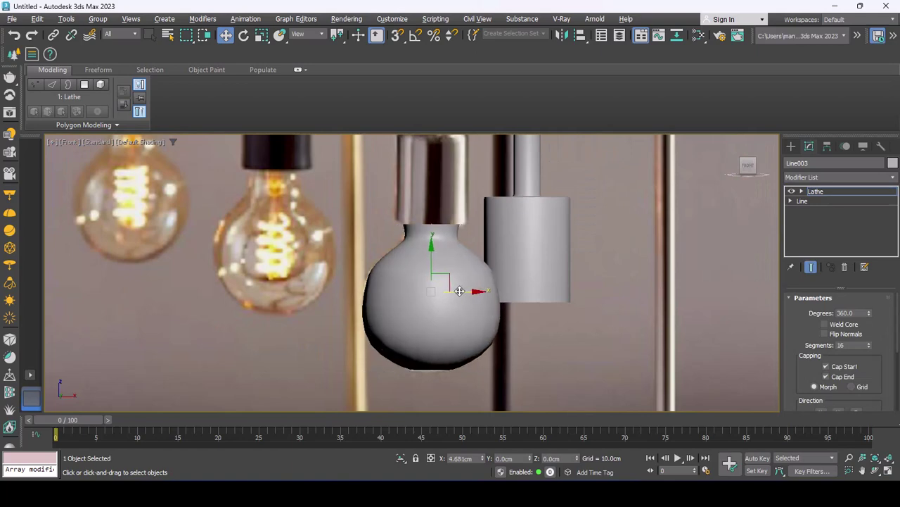
key(F4)
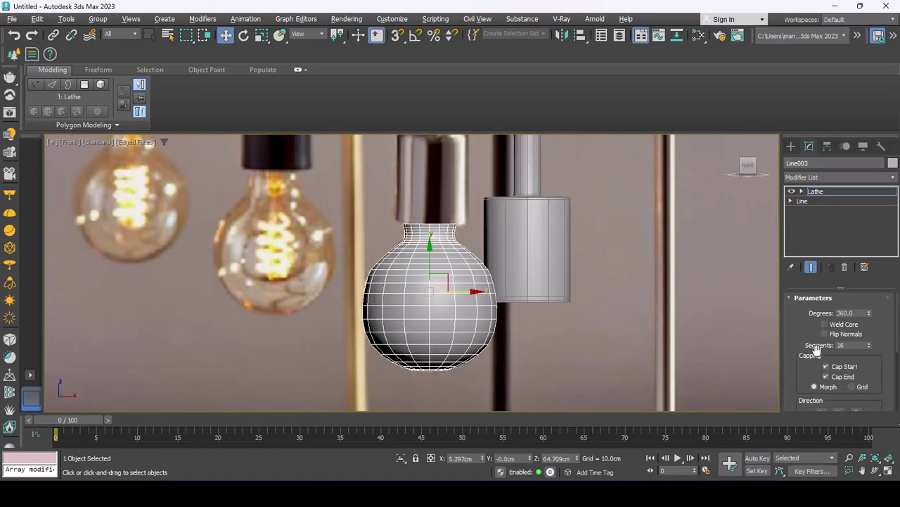
drag(816, 350, 820, 223)
scroll(805, 327, up, 1)
scroll(809, 303, up, 1)
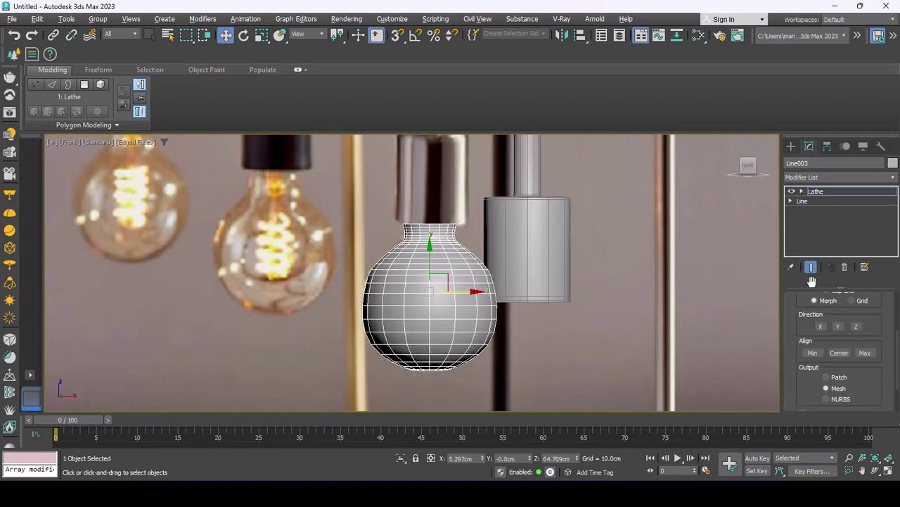
Turn on Show End Result at the Line level, then review the Lathe settings
click(820, 204)
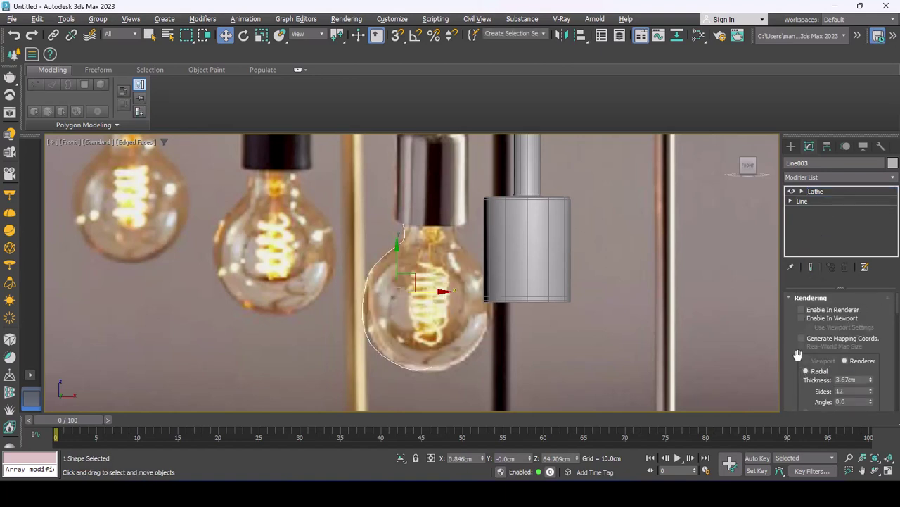
click(811, 267)
scroll(814, 268, down, 2)
scroll(814, 267, down, 2)
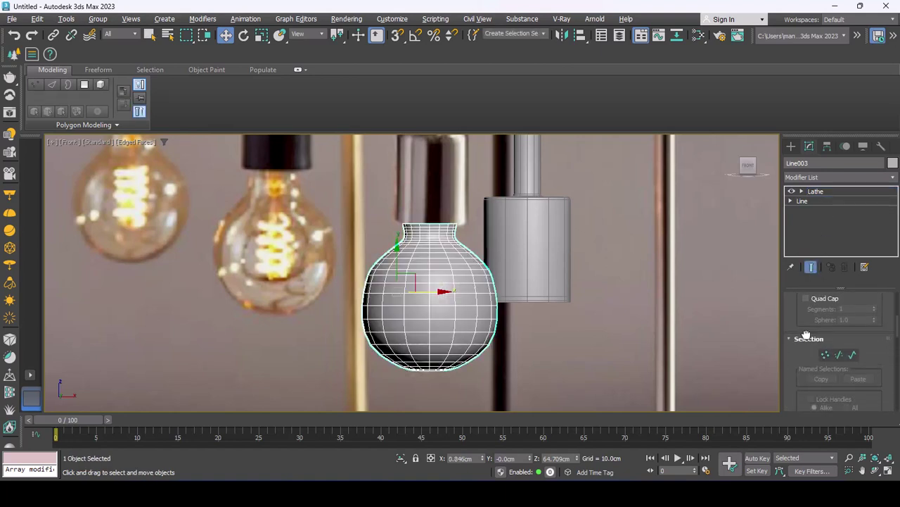
scroll(815, 267, down, 2)
drag(815, 266, 810, 141)
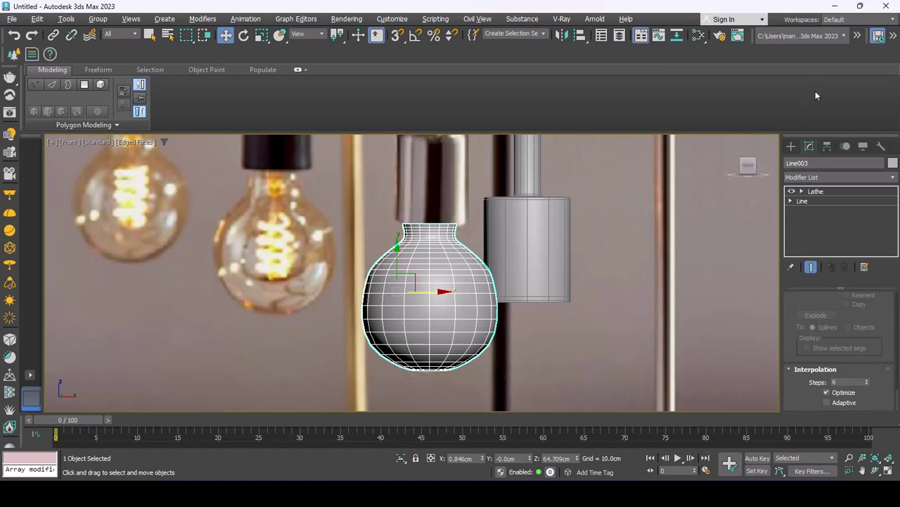
key(Page_Up)
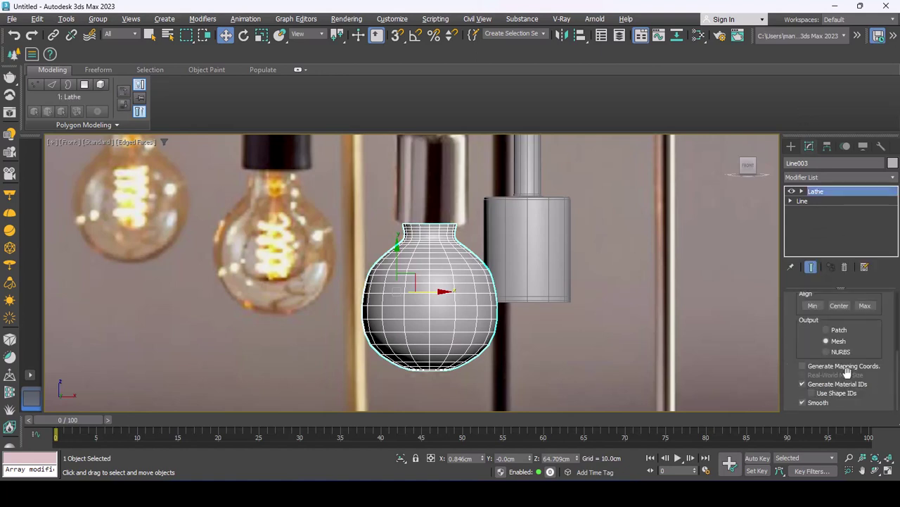
scroll(805, 343, up, 5)
scroll(809, 331, down, 2)
scroll(812, 320, up, 2)
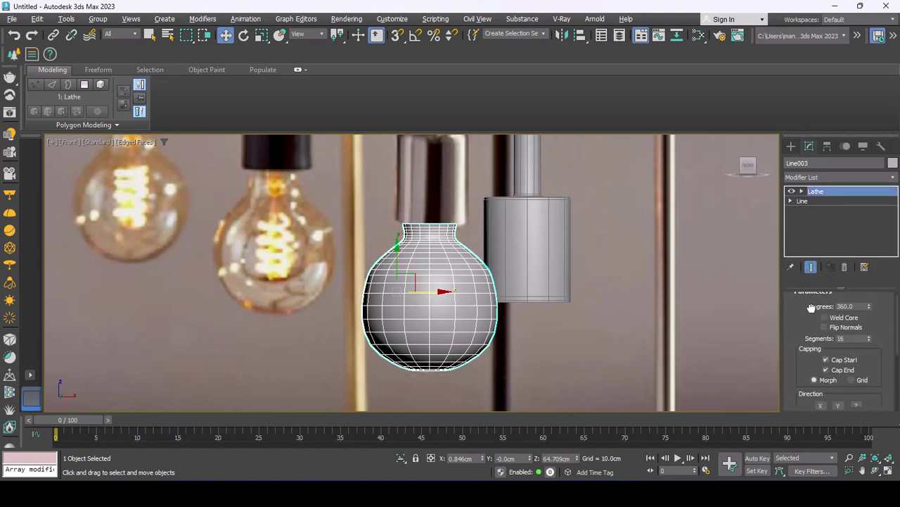
scroll(814, 316, down, 5)
scroll(814, 321, up, 5)
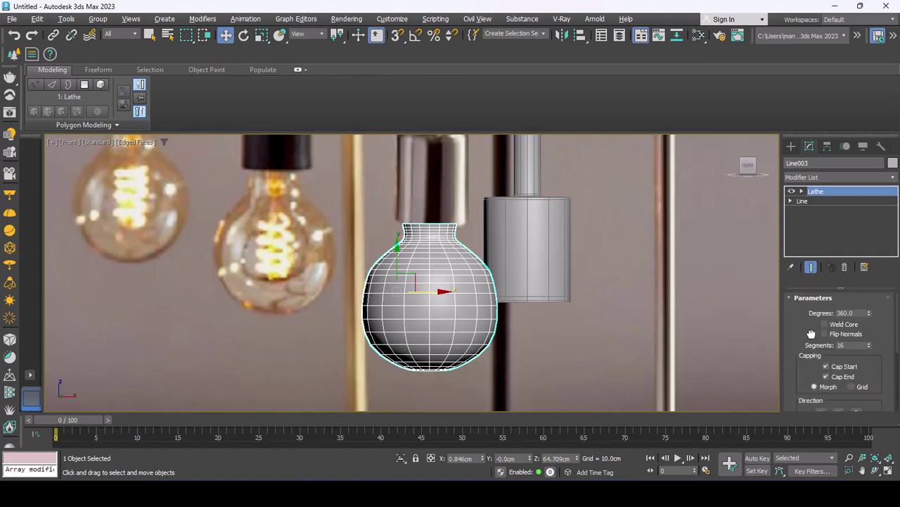
scroll(814, 324, down, 1)
scroll(813, 327, down, 2)
scroll(812, 327, up, 3)
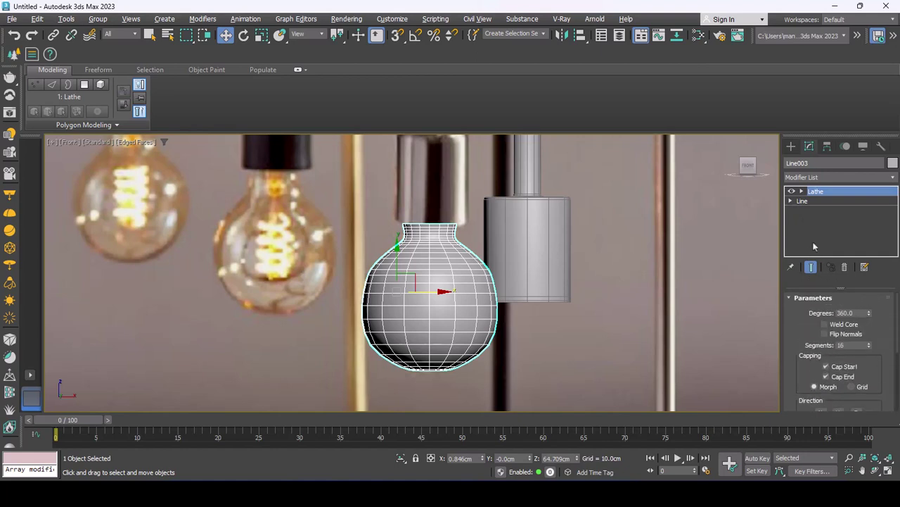
Set the Line's Interpolation Steps to 1 for a faceted low-poly bulb
click(802, 201)
drag(793, 374, 787, 112)
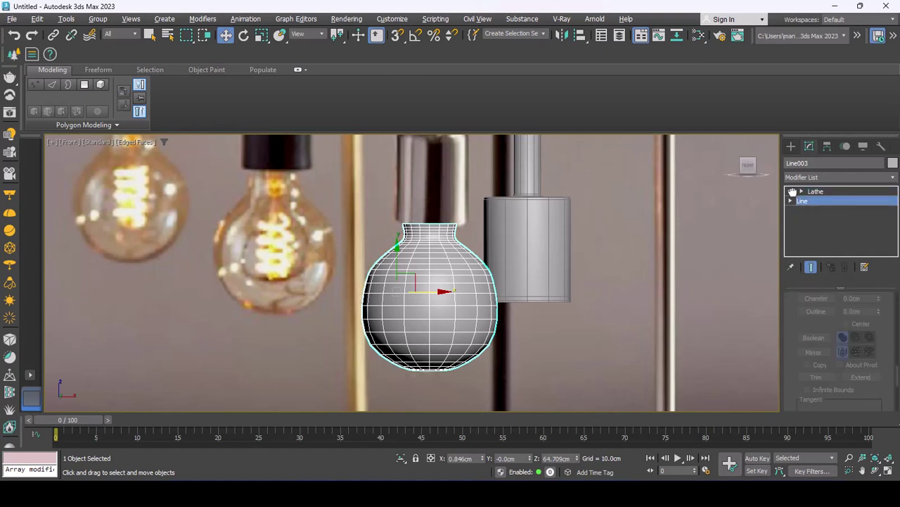
drag(827, 324, 818, 434)
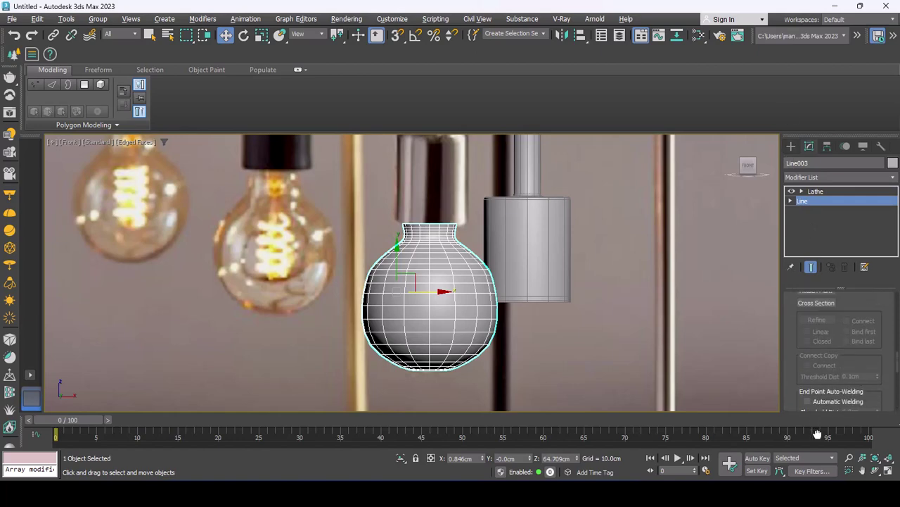
drag(788, 338, 788, 425)
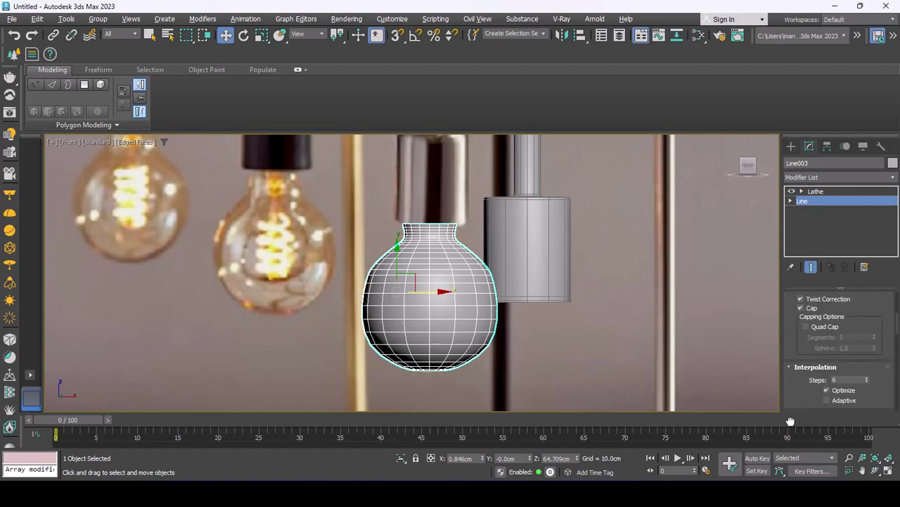
right_click(867, 384)
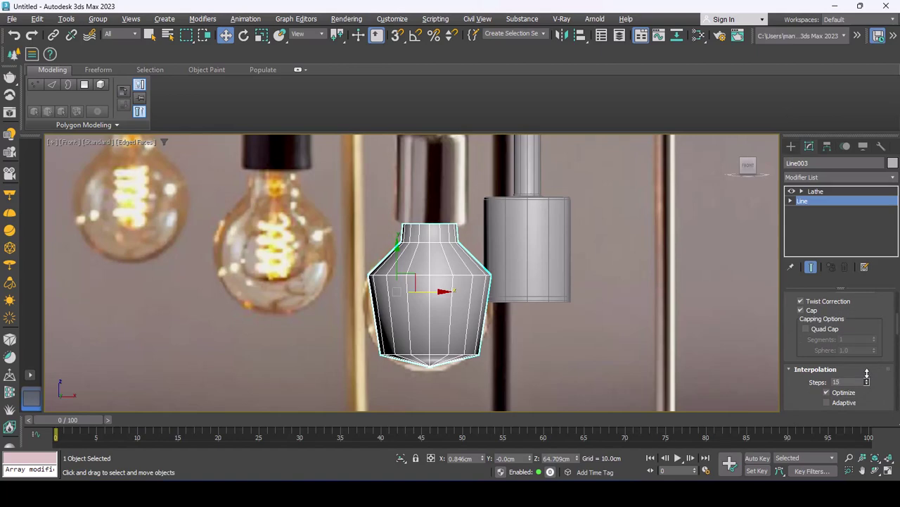
drag(865, 362, 868, 383)
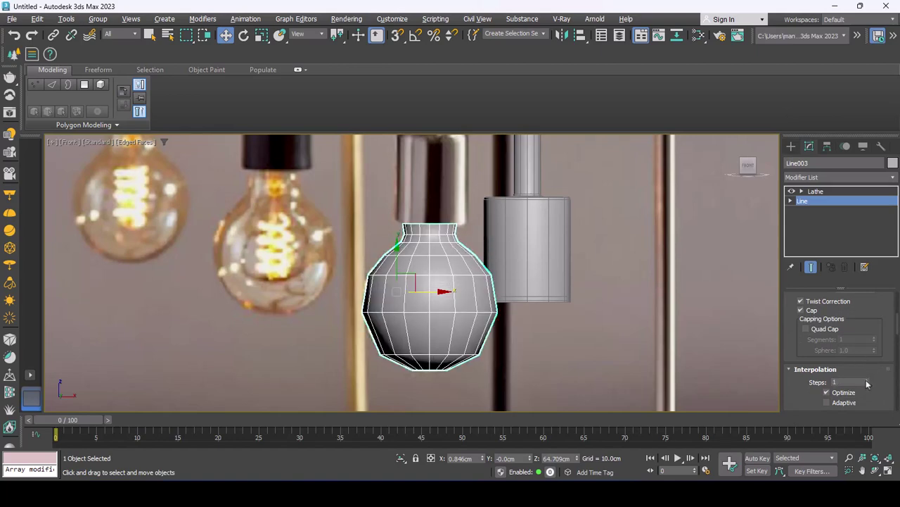
Convert the lathed bulb to an Editable Poly and view it in full perspective
right_click(449, 300)
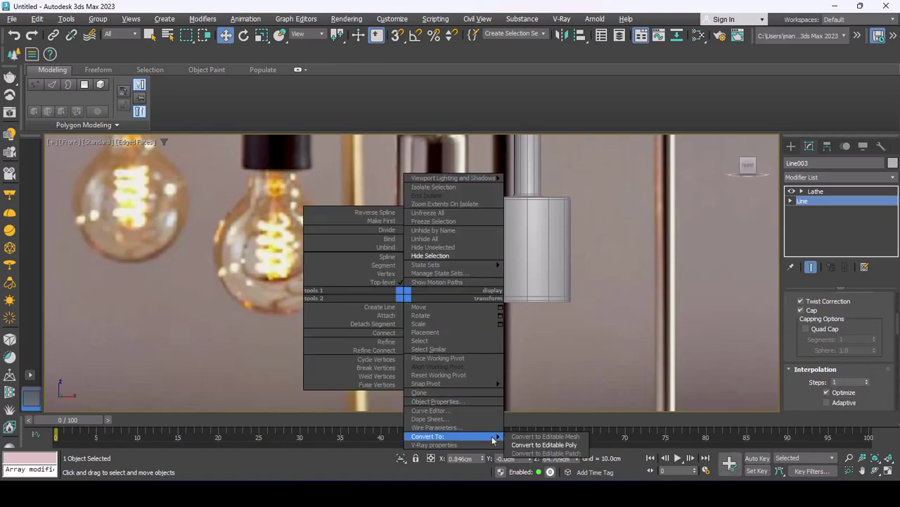
click(539, 445)
key(alt+w)
key(alt+w)
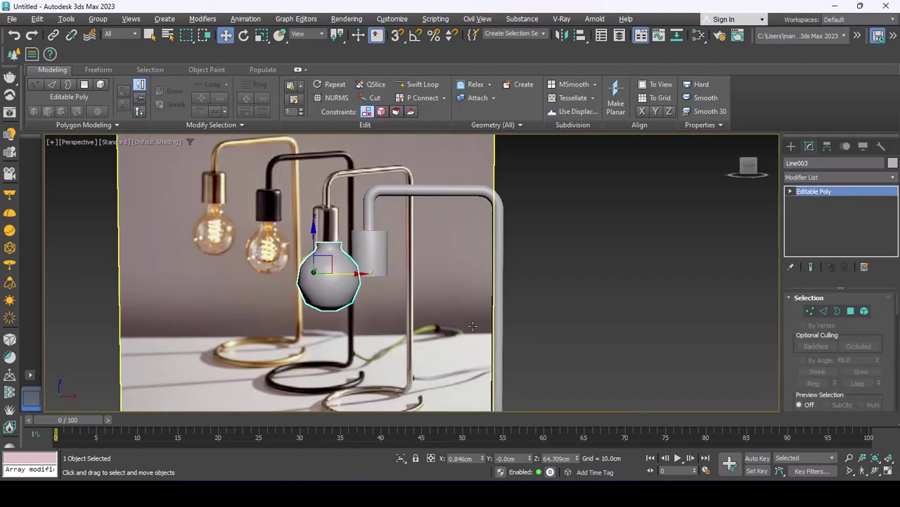
alt+middle_drag(295, 274, 380, 282)
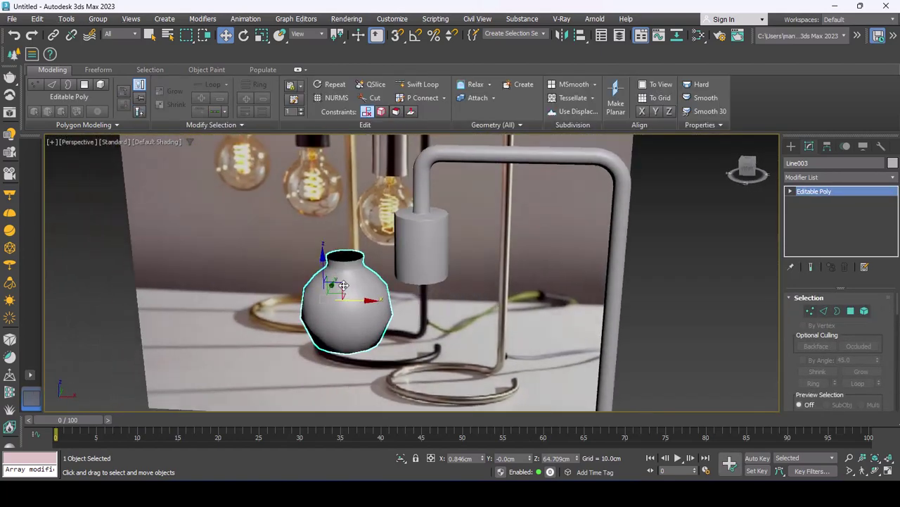
Add a 1.0 cm Shell modifier with Edged Faces and move the bulb up toward the socket
click(848, 174)
text(sh)
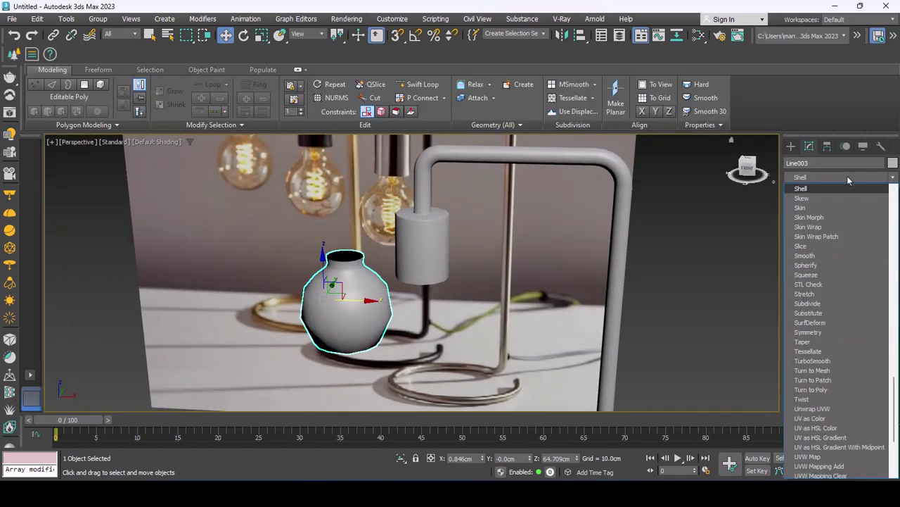
key(Return)
key(F4)
alt+middle_drag(330, 282, 348, 318)
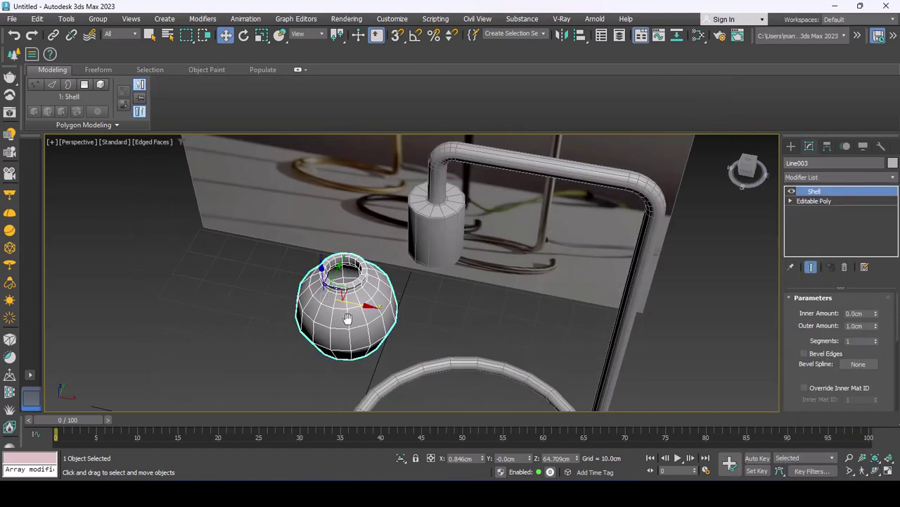
drag(347, 288, 446, 227)
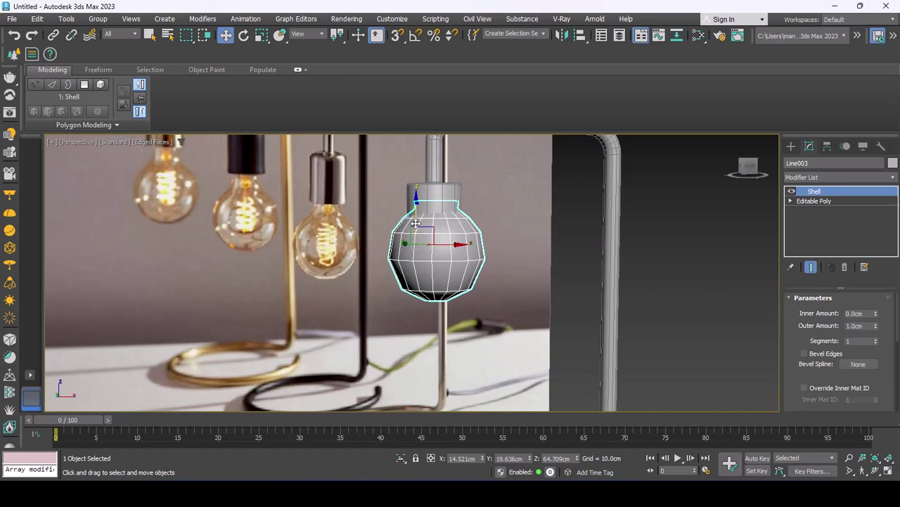
Lower the bulb against the socket and center its pivot using Affect Pivot Only and Center to Object
drag(416, 223, 415, 264)
scroll(416, 263, up, 4)
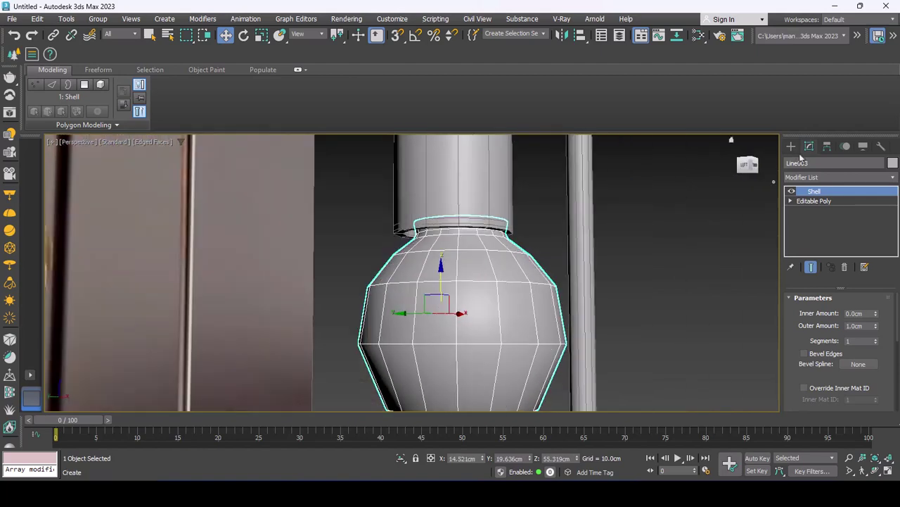
click(828, 146)
click(841, 225)
click(841, 278)
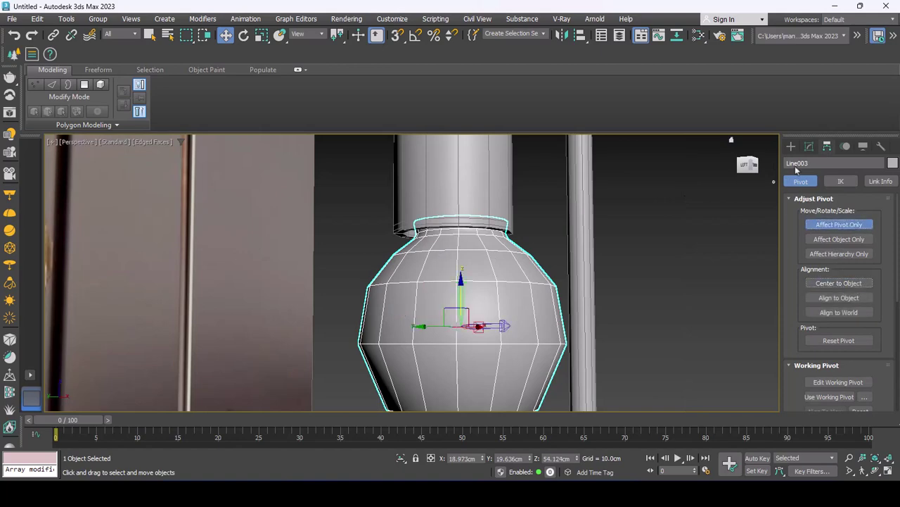
click(790, 145)
alt+middle_drag(562, 271, 544, 274)
mouse_move(434, 326)
alt+middle_down()
mouse_move(380, 318)
mouse_move(451, 316)
alt+middle_up()
Collapse the shelled bulb into an Editable Poly
right_click(451, 316)
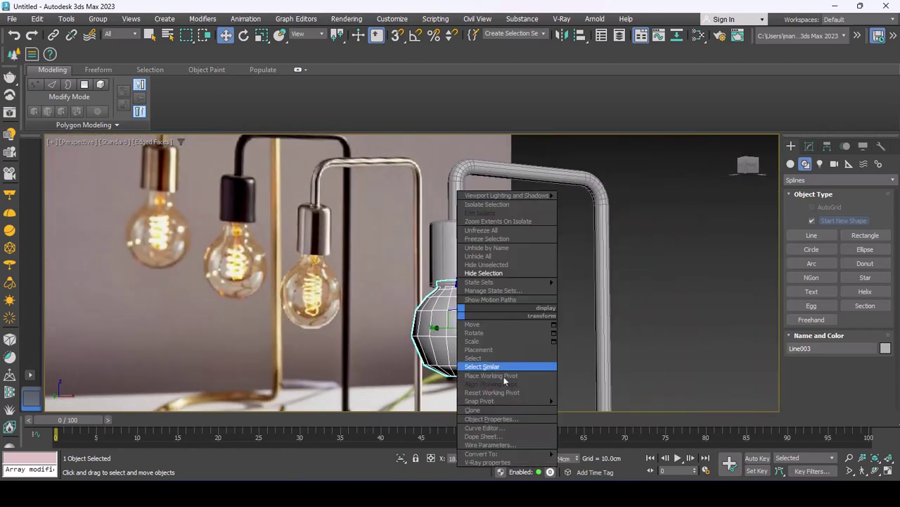
click(595, 470)
alt+middle_drag(513, 386, 467, 367)
alt+middle_drag(595, 290, 577, 295)
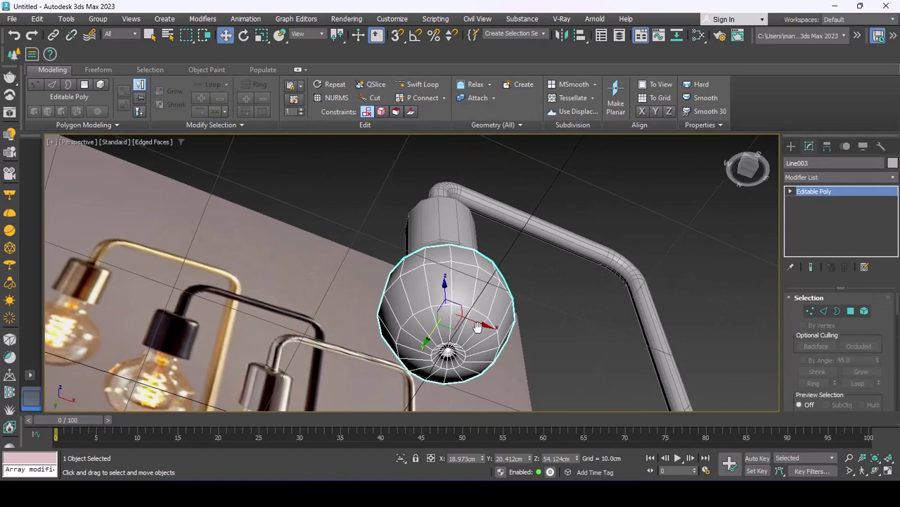
In Top view, delete the bulb's central bottom vertex to open a hole
key(alt+w)
key(alt+w)
scroll(450, 267, down, 2)
scroll(454, 255, up, 6)
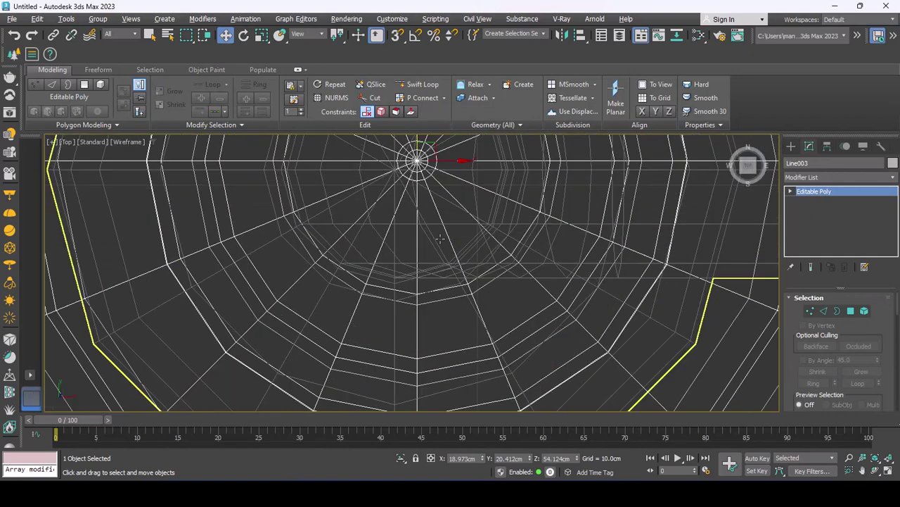
key(1)
scroll(451, 246, down, 3)
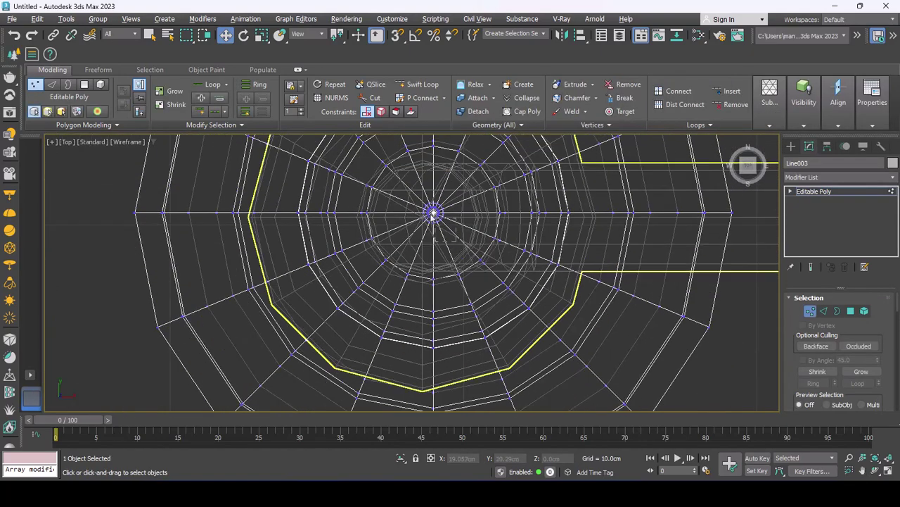
click(432, 213)
key(Delete)
Select the bottom opening's border, try Bridge on it, then undo the bridge
key(p)
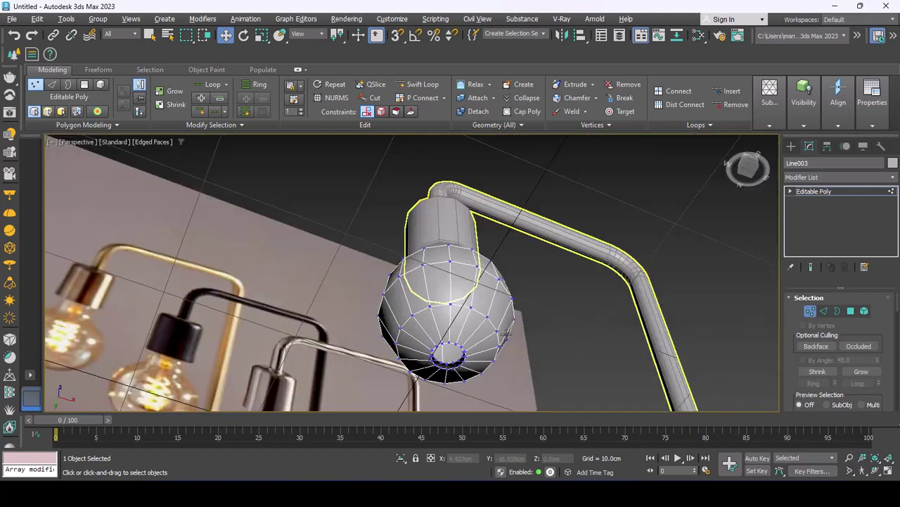
scroll(445, 355, up, 5)
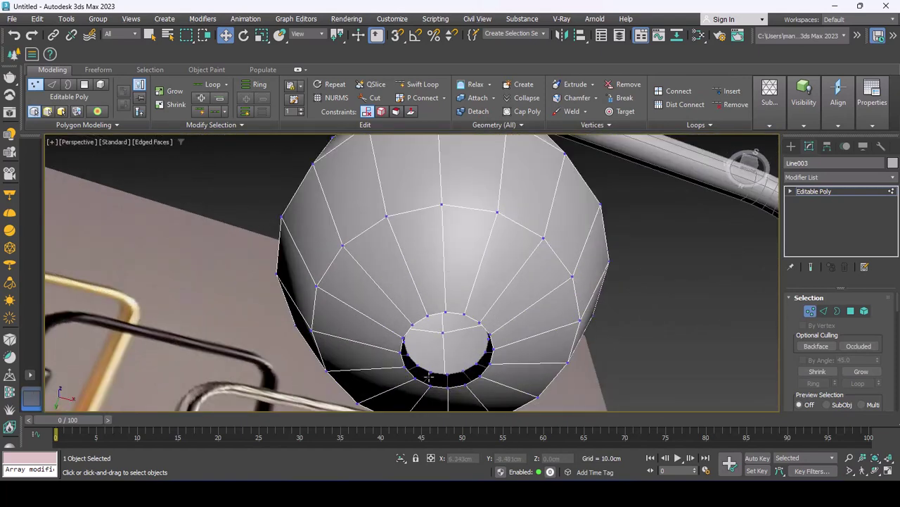
key(3)
click(430, 380)
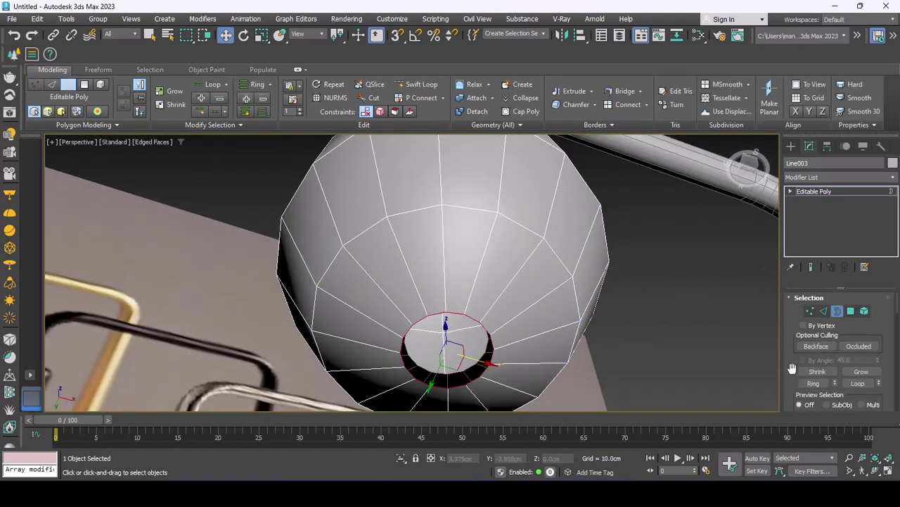
scroll(794, 366, down, 4)
scroll(798, 317, down, 2)
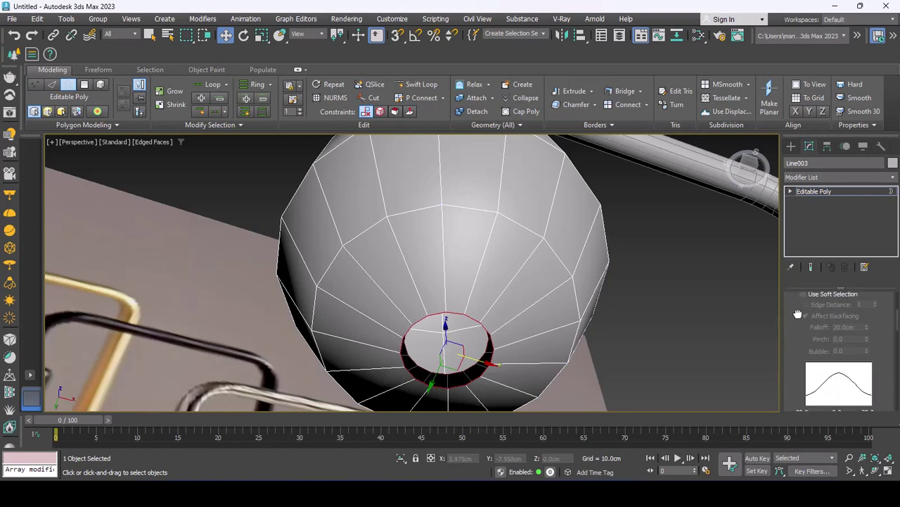
scroll(798, 314, down, 3)
scroll(802, 303, down, 2)
click(813, 392)
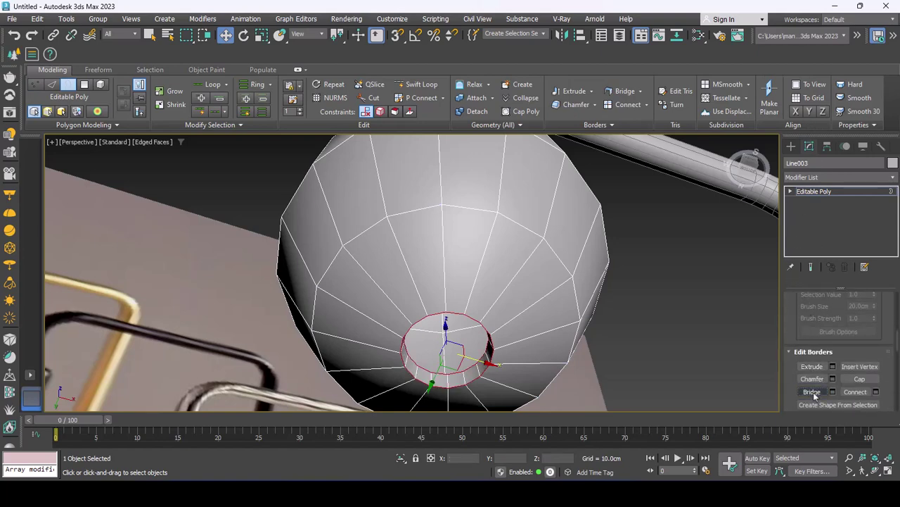
alt+middle_drag(492, 351, 500, 378)
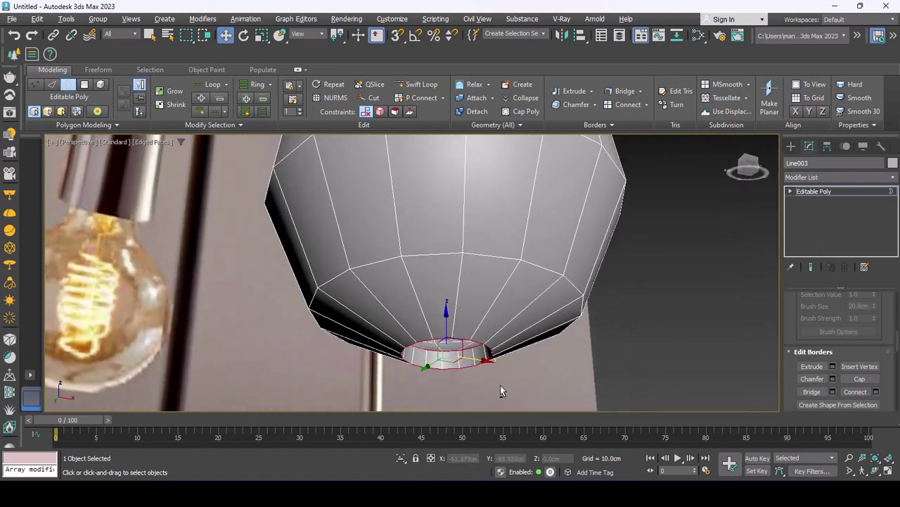
key(ctrl+z)
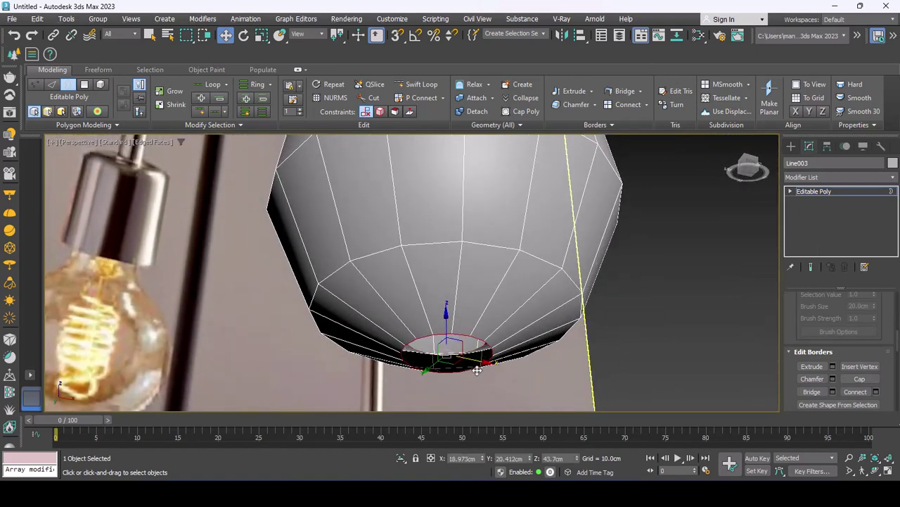
Cap the bottom opening with a single face and select the new cap polygon
click(812, 392)
alt+middle_drag(437, 361, 469, 321)
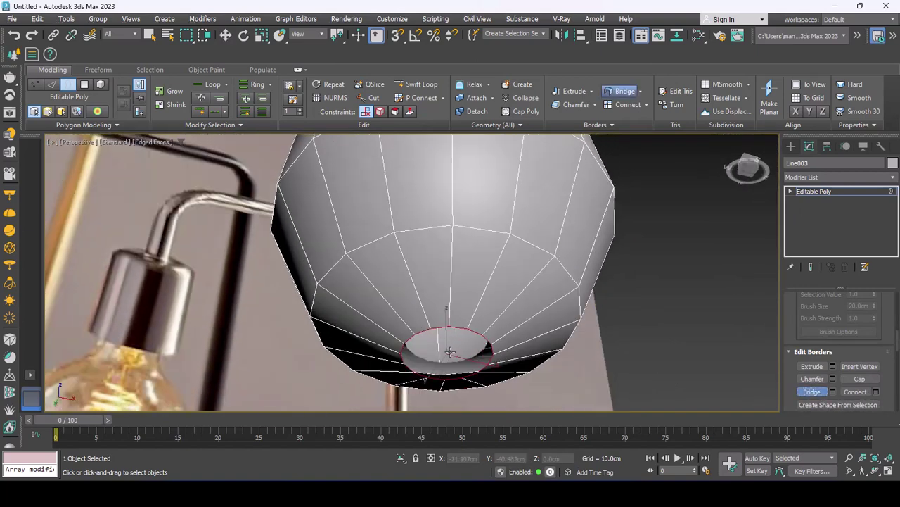
right_click(468, 321)
click(419, 369)
drag(419, 368, 422, 359)
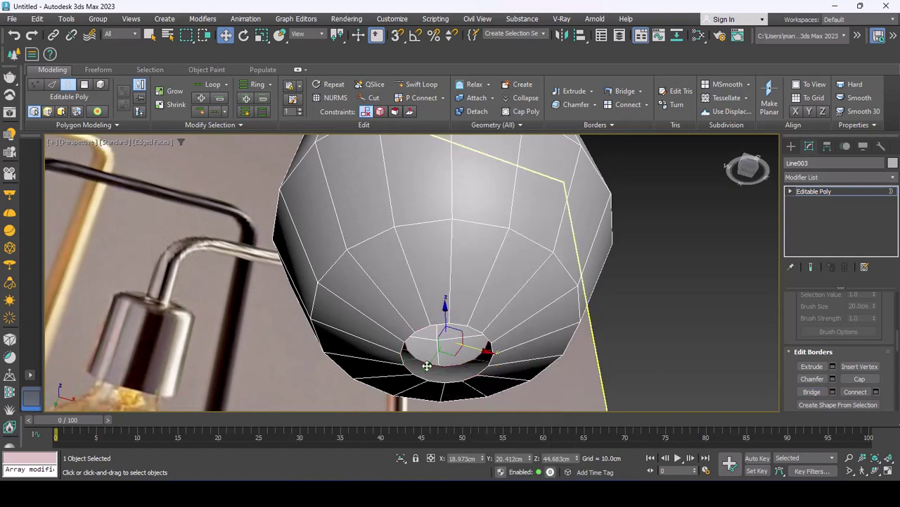
right_click(422, 324)
click(405, 367)
key(4)
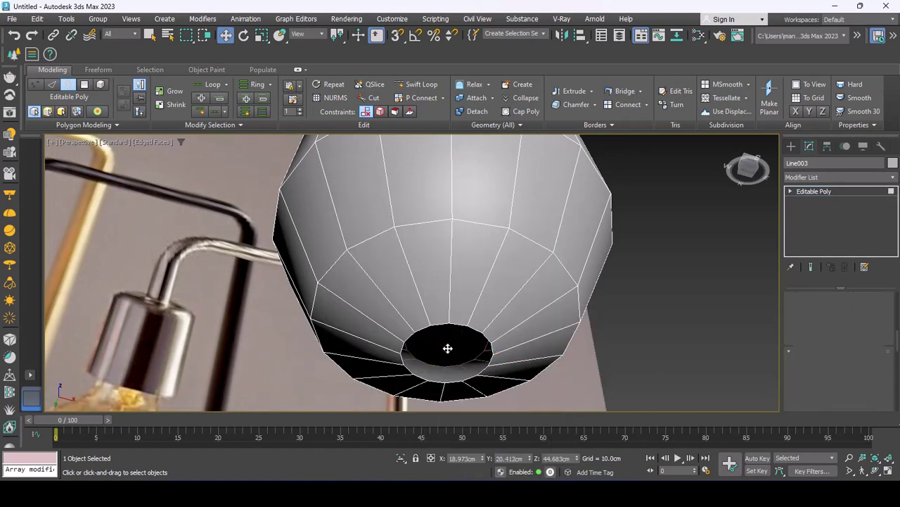
click(446, 351)
right_click(446, 355)
Inset the cap polygon and select the inner circular border it creates
click(348, 382)
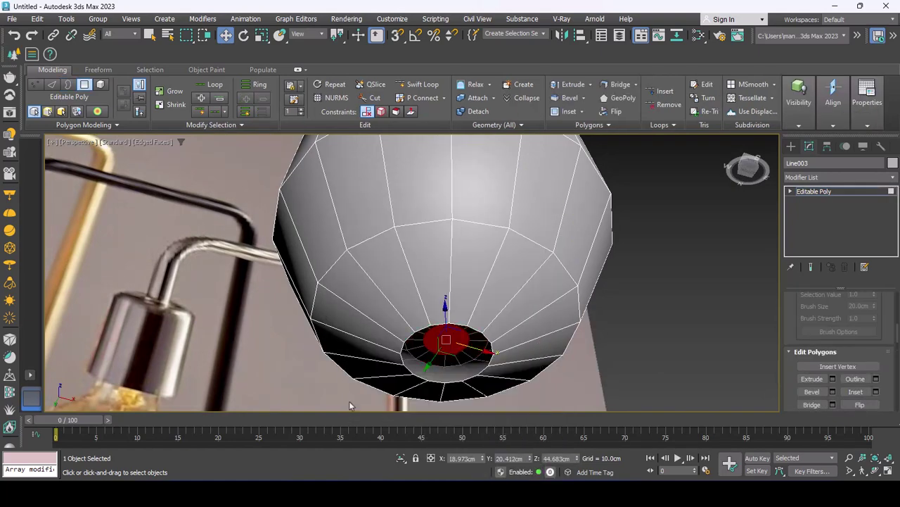
click(419, 311)
right_click(422, 308)
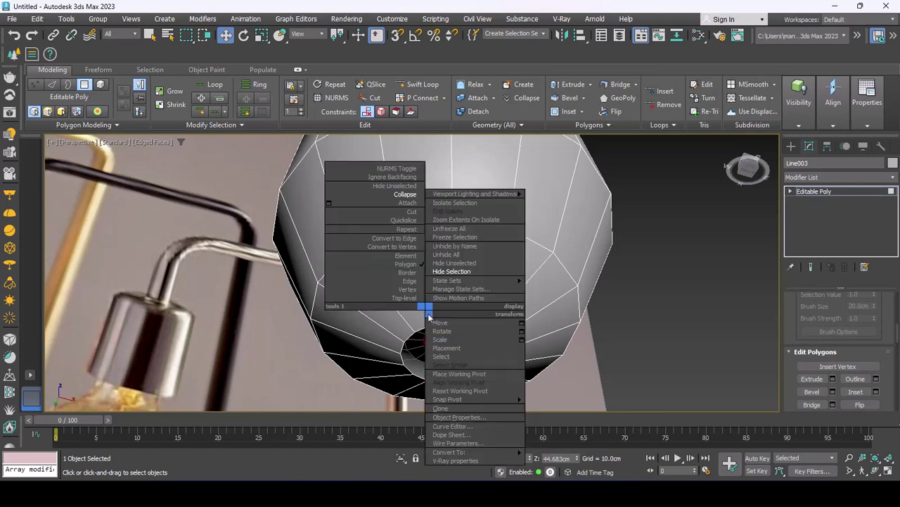
click(383, 190)
key(3)
click(473, 326)
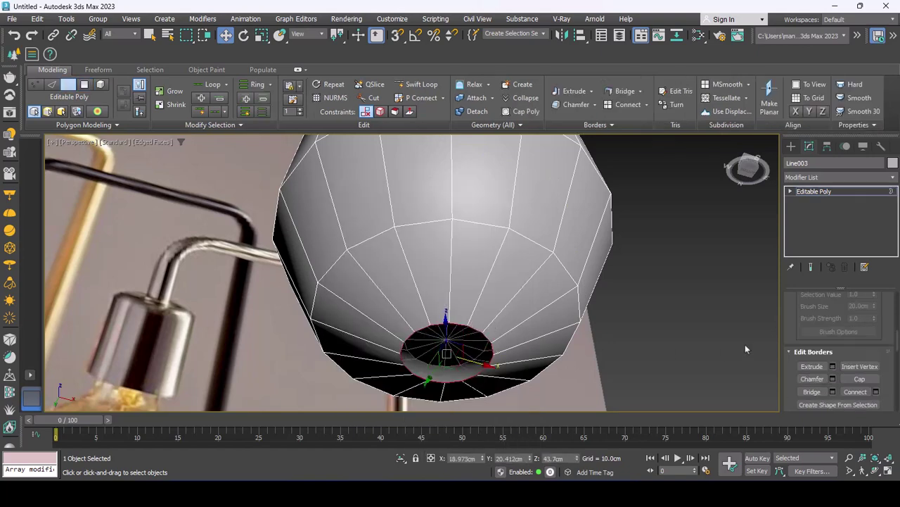
right_click(573, 321)
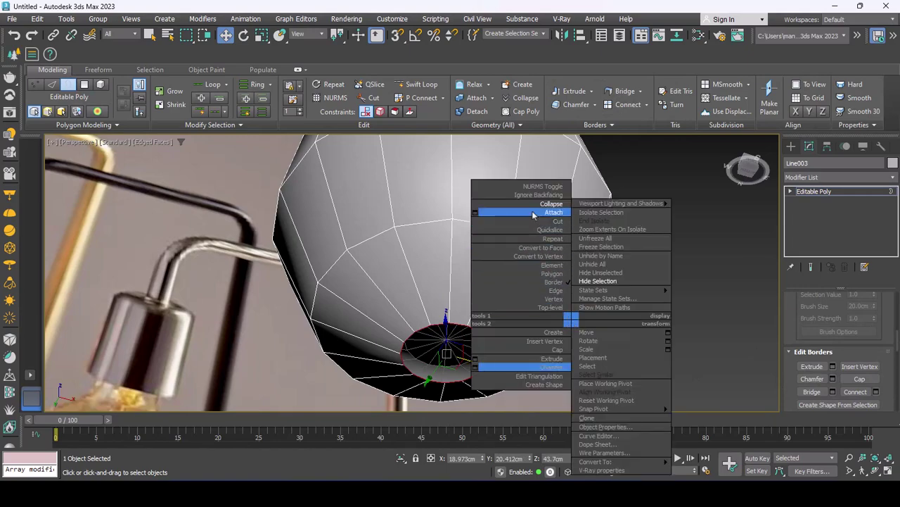
key(Escape)
scroll(382, 325, down, 2)
scroll(382, 326, down, 3)
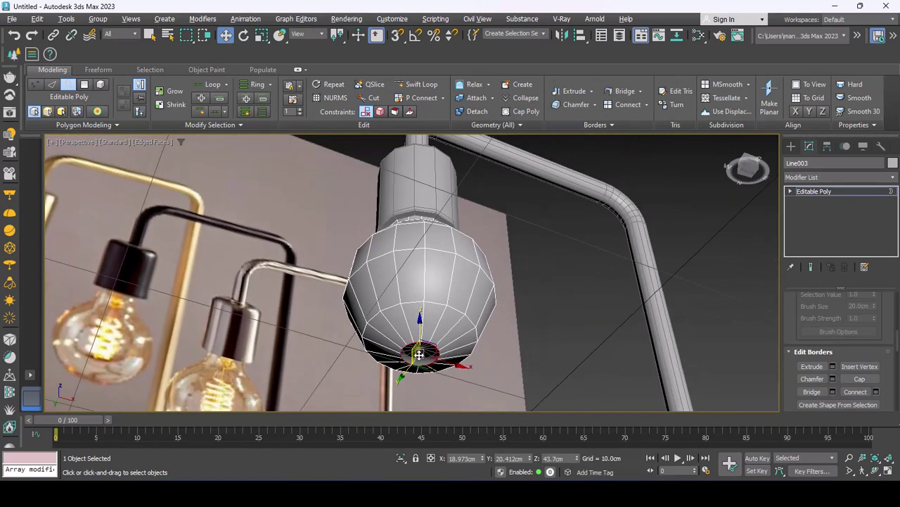
Reselect the bulb's bottom opening border and cap it again
click(831, 194)
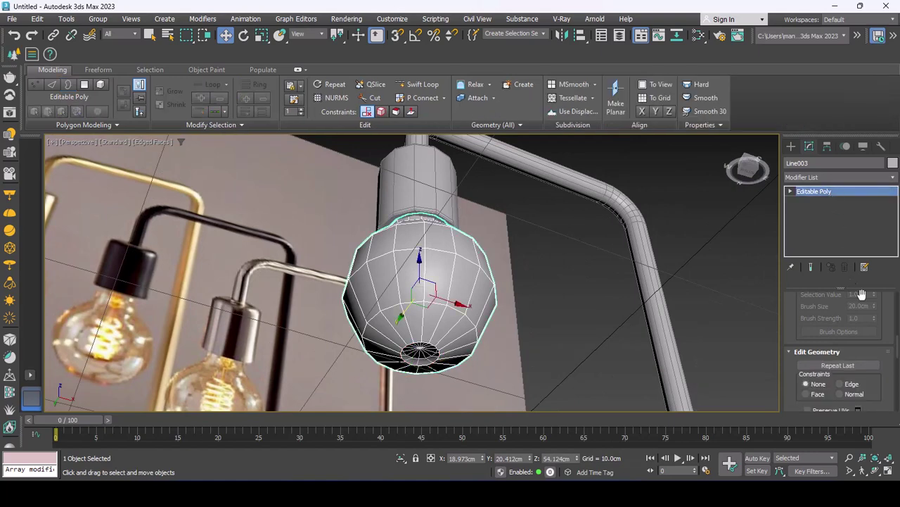
key(5)
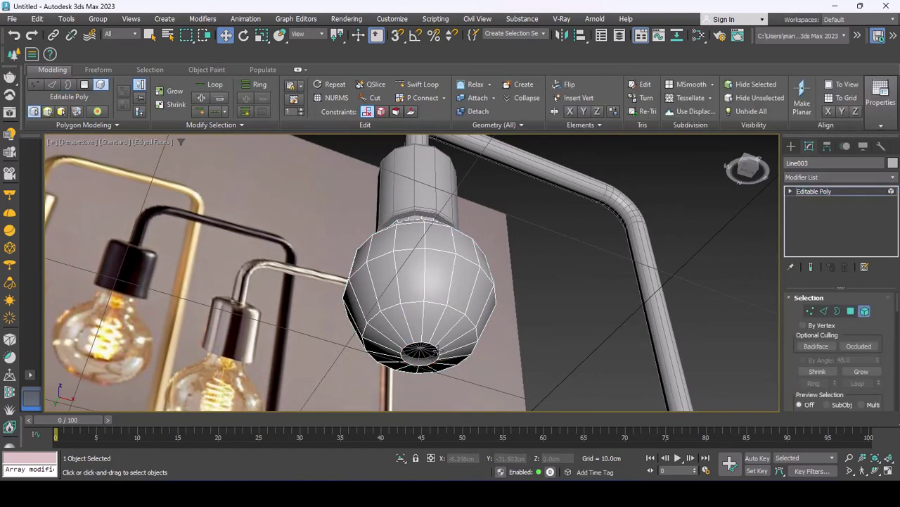
click(427, 355)
key(3)
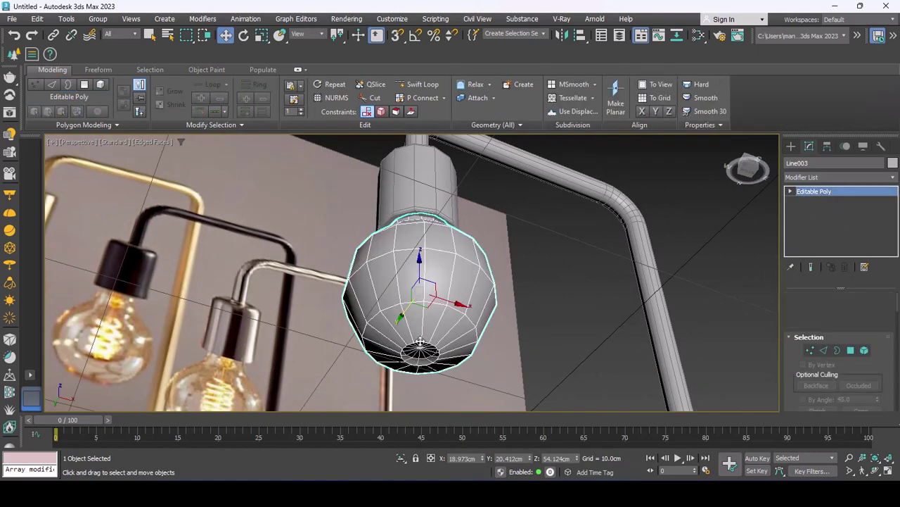
scroll(420, 352, up, 4)
click(415, 343)
right_click(415, 346)
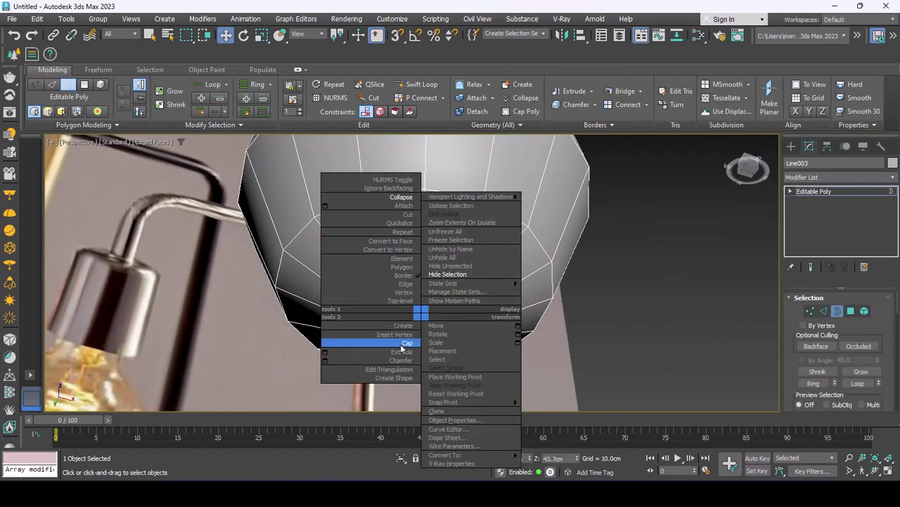
click(380, 345)
Collapse the new cap polygon into a single centre vertex with radiating edges
key(4)
click(411, 327)
right_click(412, 331)
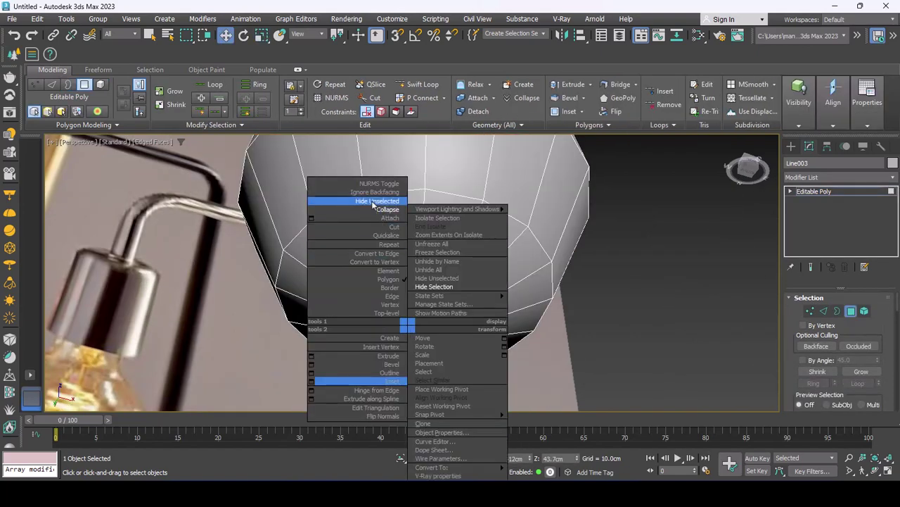
click(387, 209)
key(1)
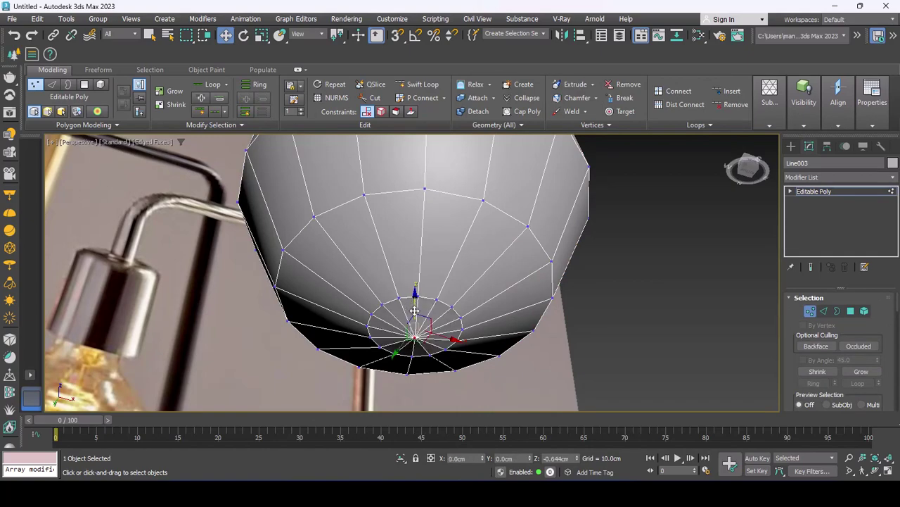
alt+middle_drag(413, 300, 443, 345)
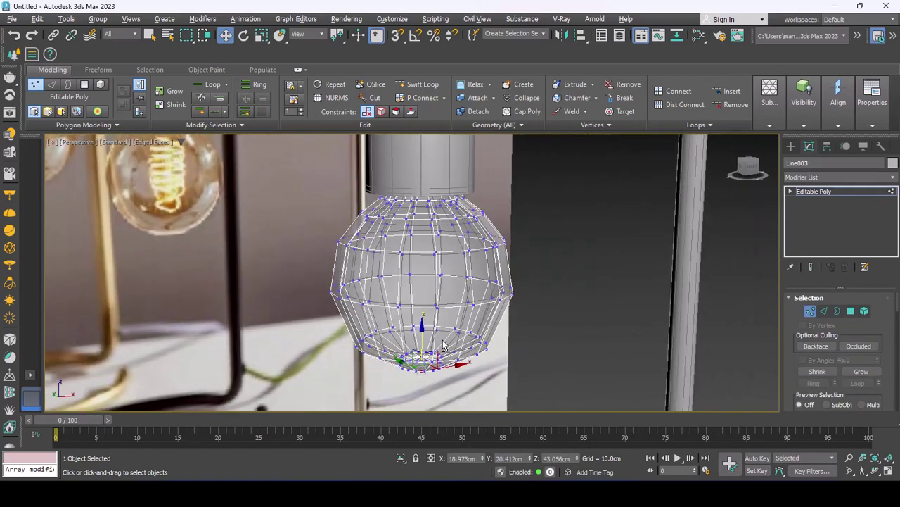
Isolate the bulb and maximize the Top view around it
click(814, 191)
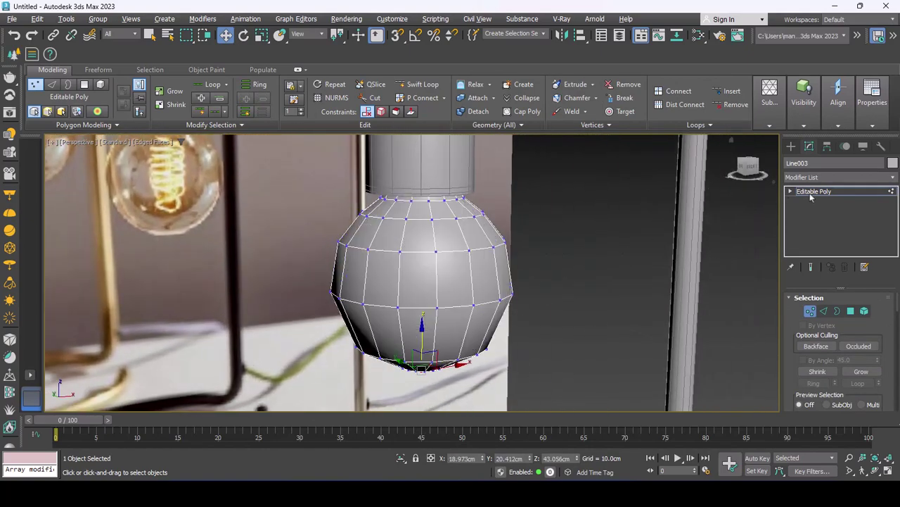
scroll(541, 273, down, 5)
click(806, 177)
scroll(806, 211, up, 5)
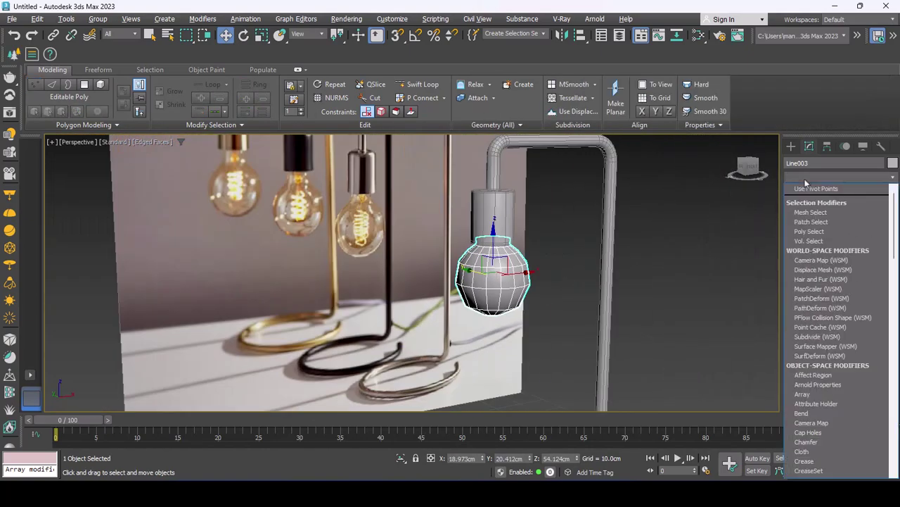
key(Escape)
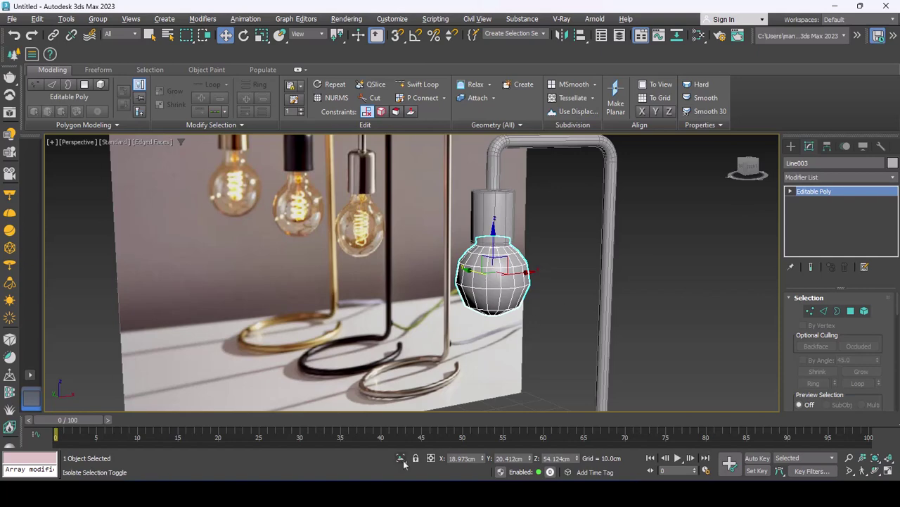
click(401, 458)
key(alt+w)
key(alt+w)
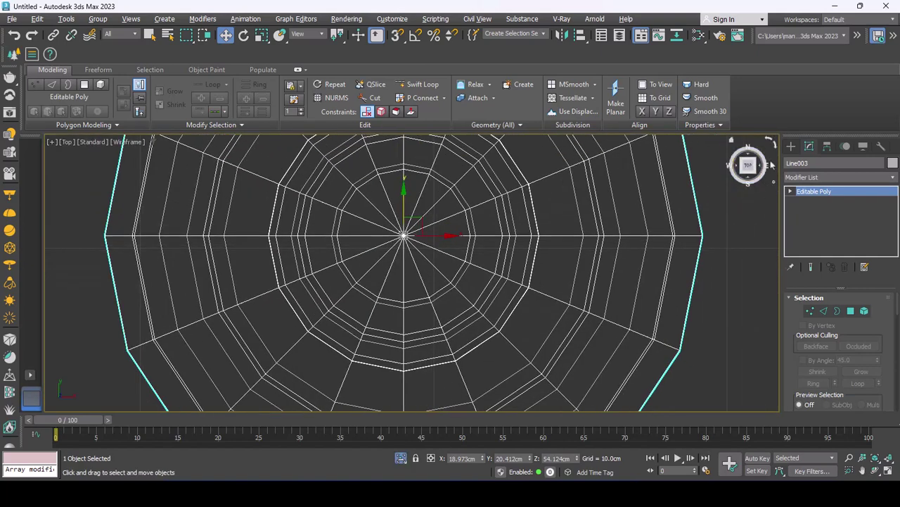
Draw a Helix spline, Helix001, starting from the bulb's centre
click(791, 145)
click(857, 294)
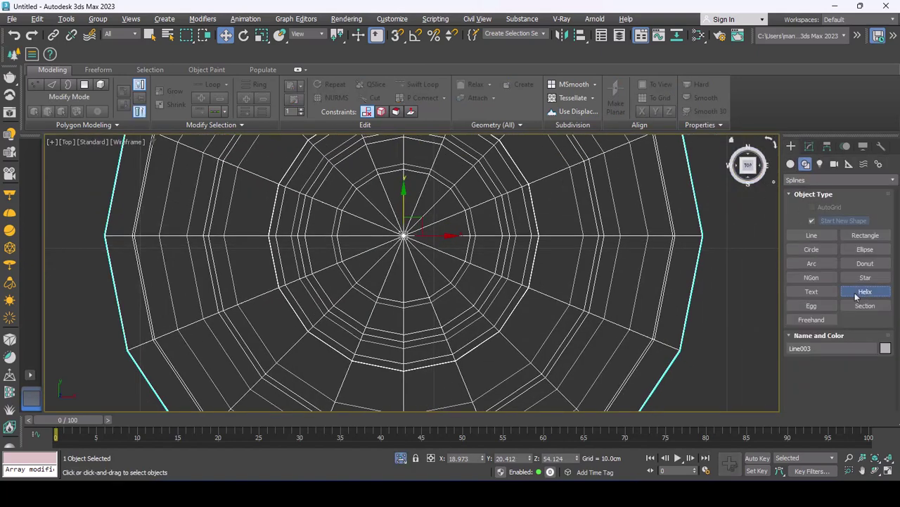
drag(404, 236, 420, 294)
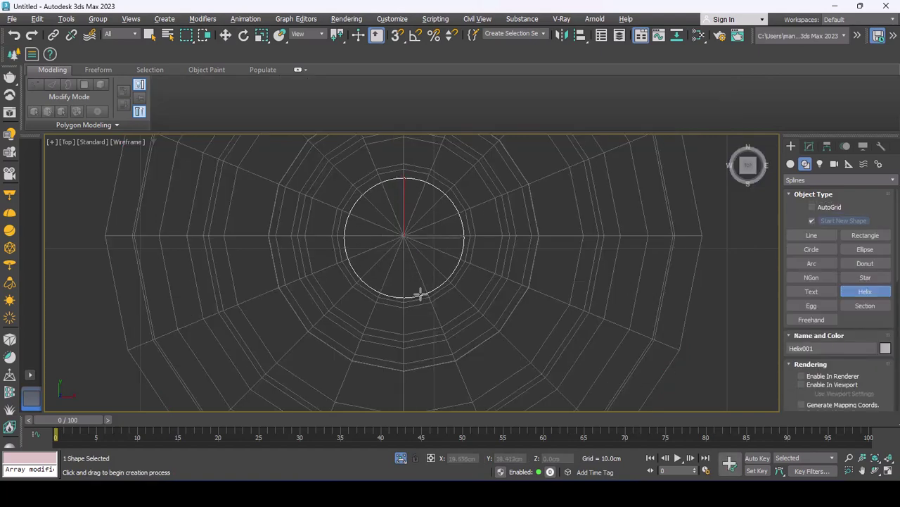
key(alt+w)
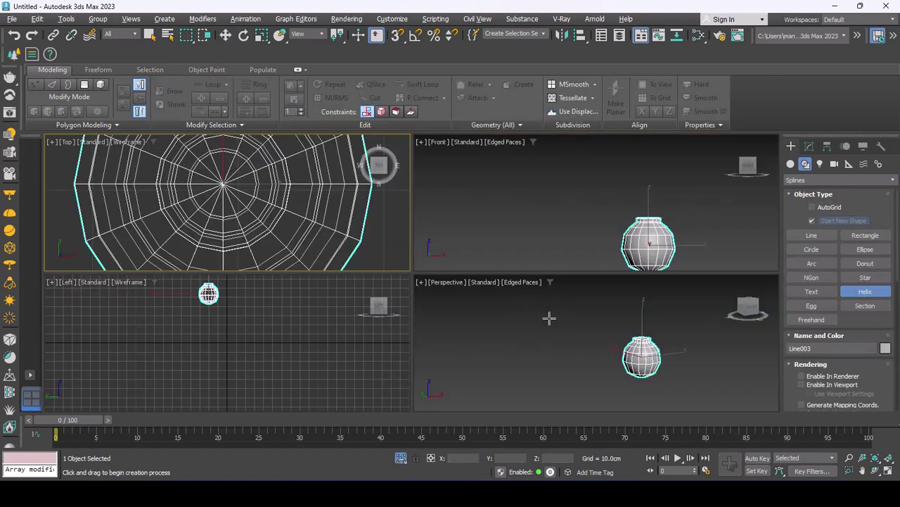
key(alt+w)
drag(419, 248, 427, 298)
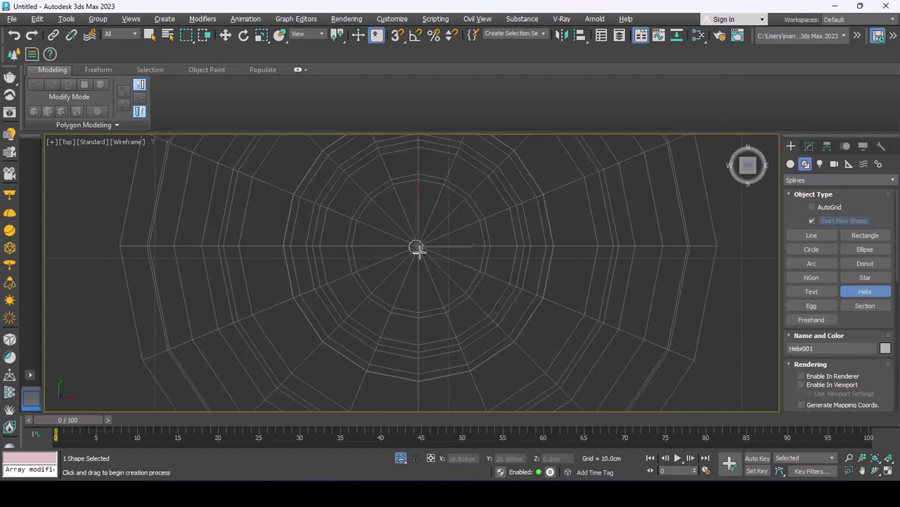
click(424, 239)
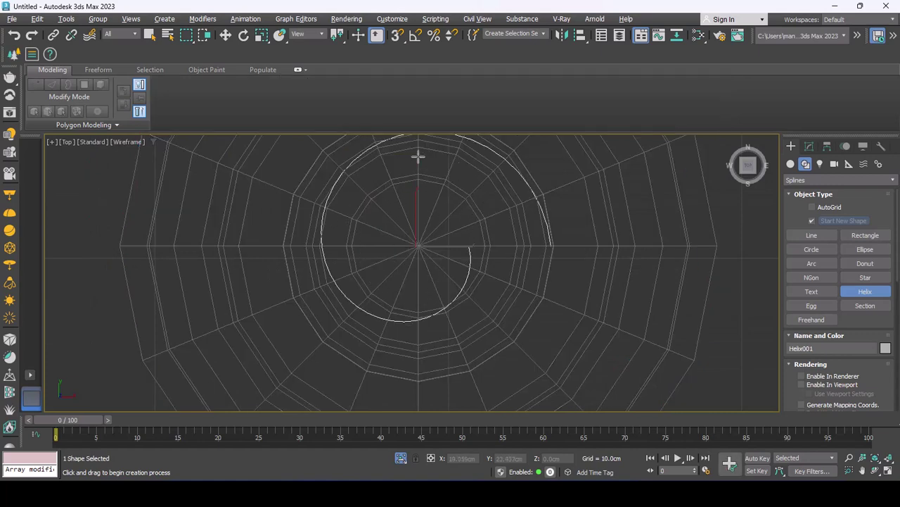
click(426, 231)
key(w)
key(p)
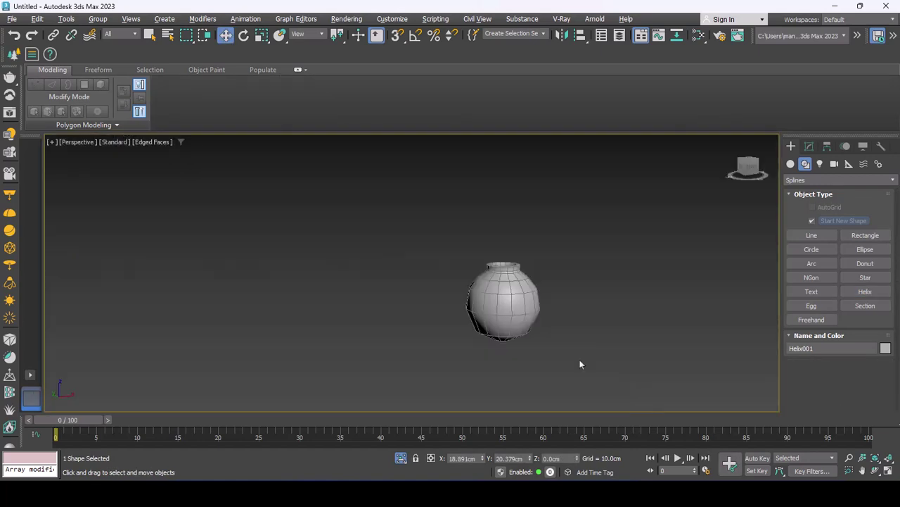
mouse_move(579, 364)
middle_down()
mouse_move(537, 302)
mouse_move(519, 310)
middle_up()
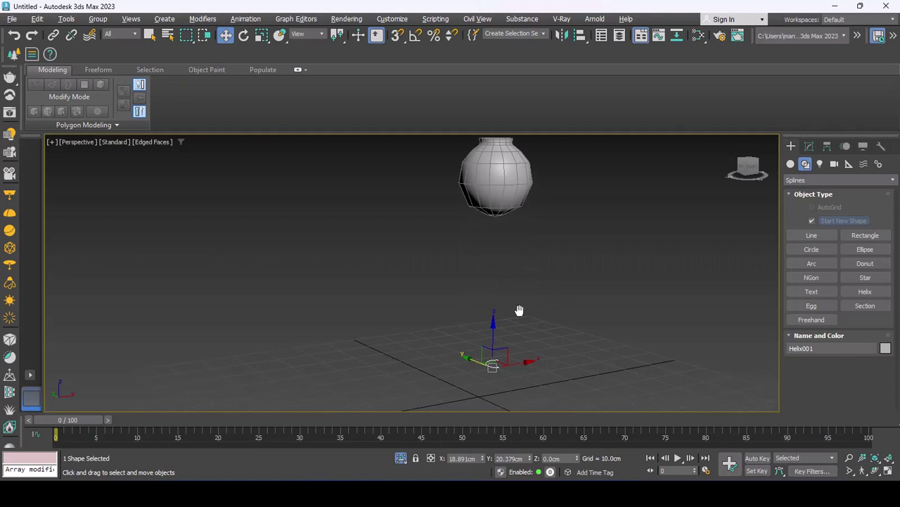
Give Helix001 13.764 cm height, 5.3 turns, 1.438 cm Radius 2 and 0.1 bias, then isolate it
click(809, 145)
scroll(810, 322, down, 3)
scroll(809, 309, down, 3)
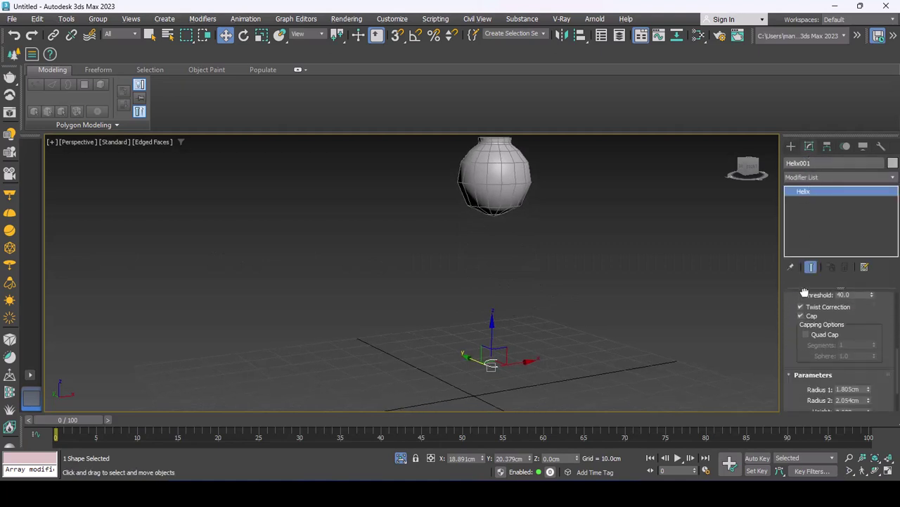
scroll(806, 292, down, 3)
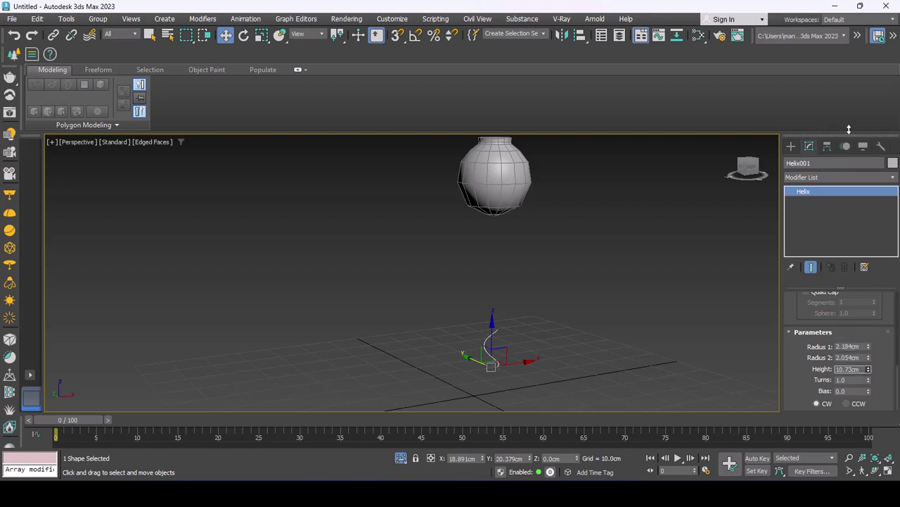
drag(869, 367, 861, 344)
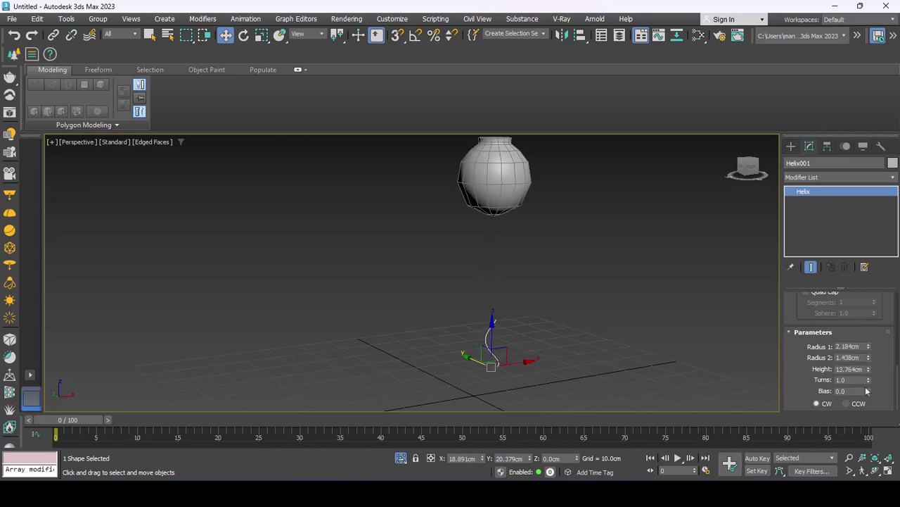
drag(872, 354, 872, 358)
key(alt+w)
key(alt+w)
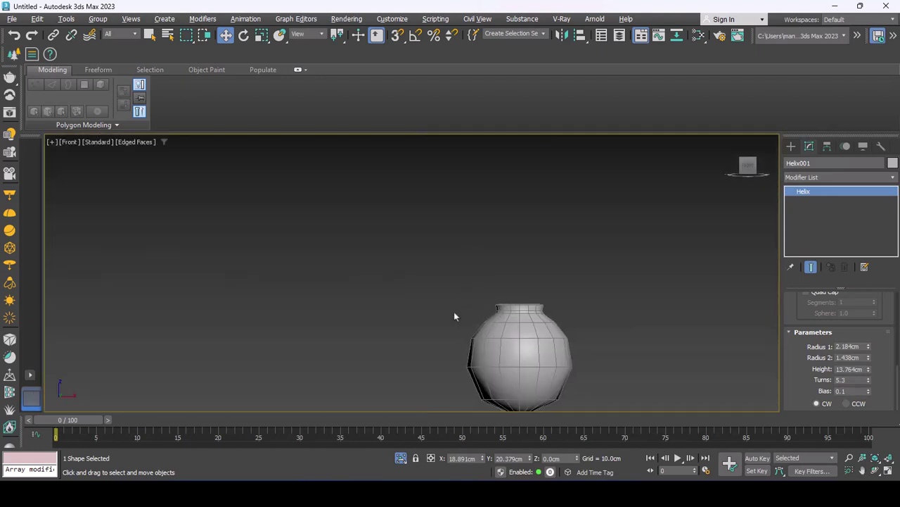
click(398, 460)
Bring the whole scene back into the perspective view and frame the helix beside the lamp
key(z)
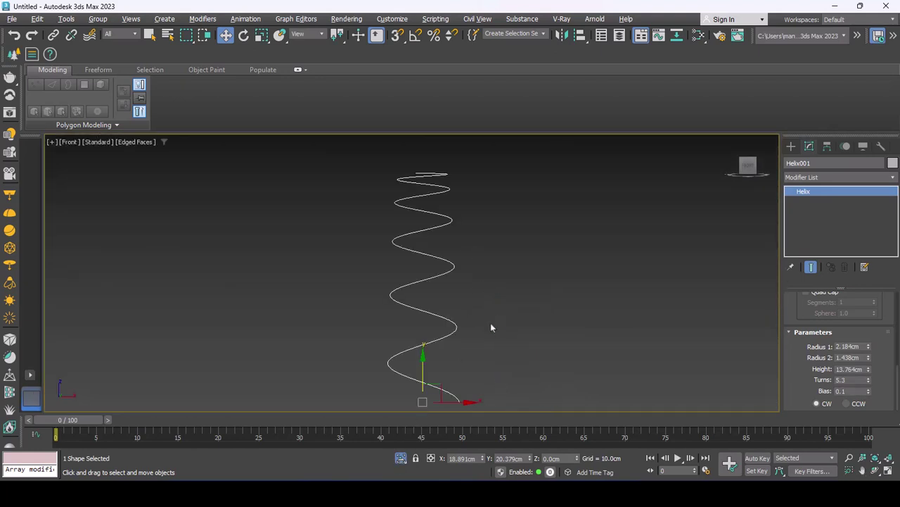
key(alt+w)
key(alt+w)
click(401, 458)
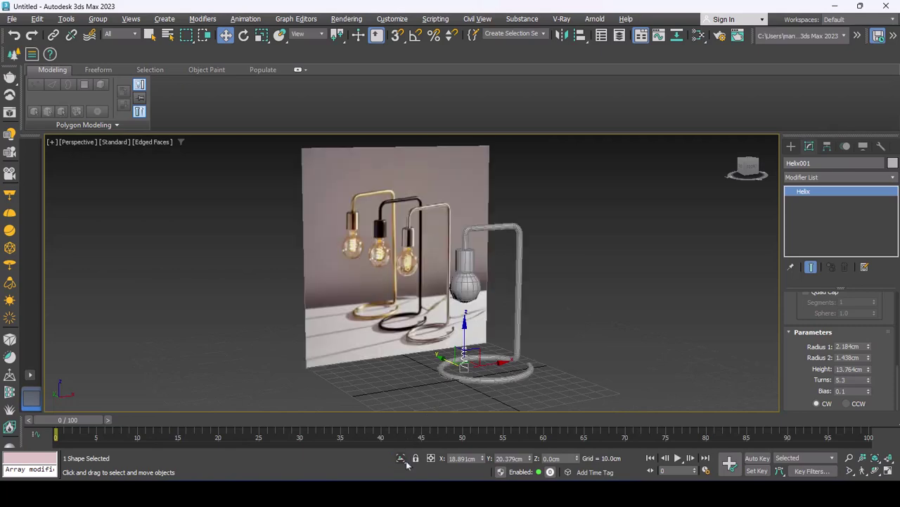
scroll(468, 370, up, 2)
scroll(468, 370, up, 4)
scroll(468, 370, down, 3)
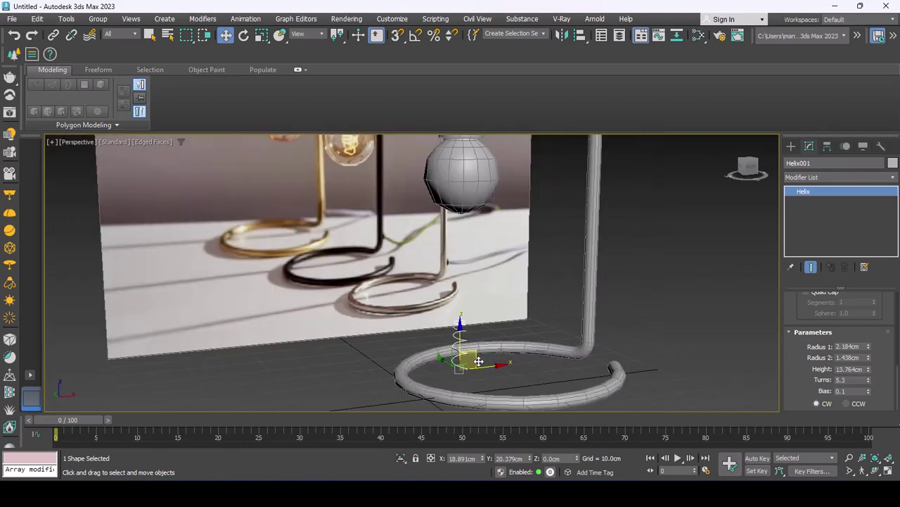
middle_drag(467, 369, 486, 376)
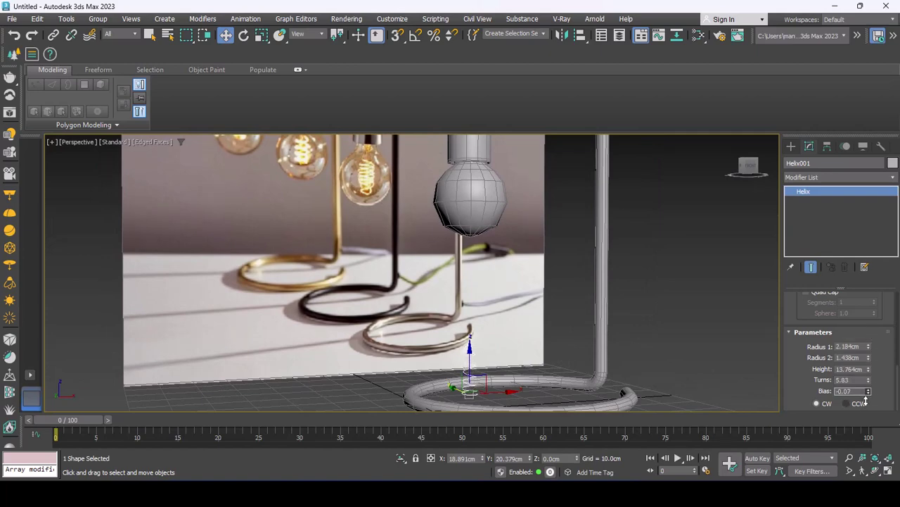
scroll(798, 331, up, 3)
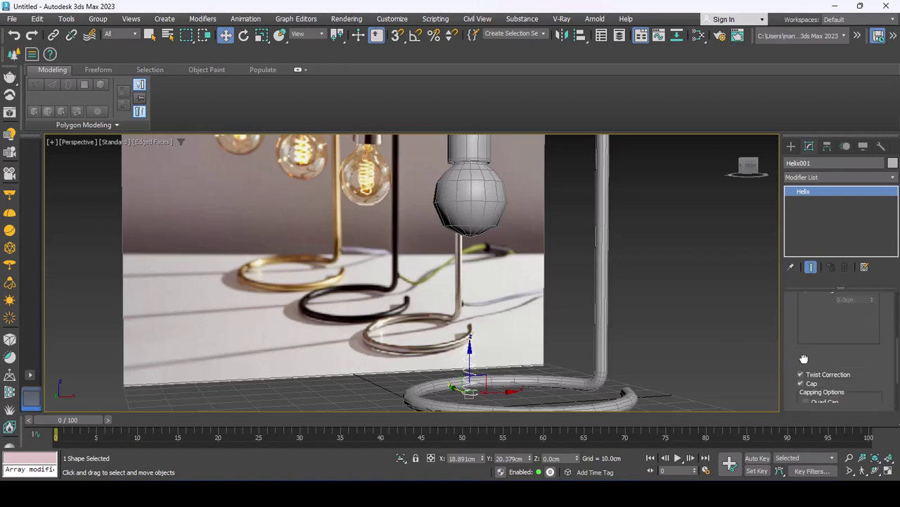
scroll(813, 322, up, 3)
Make the helix renderable in the viewport as a fine, thin wire tube
click(813, 318)
click(814, 311)
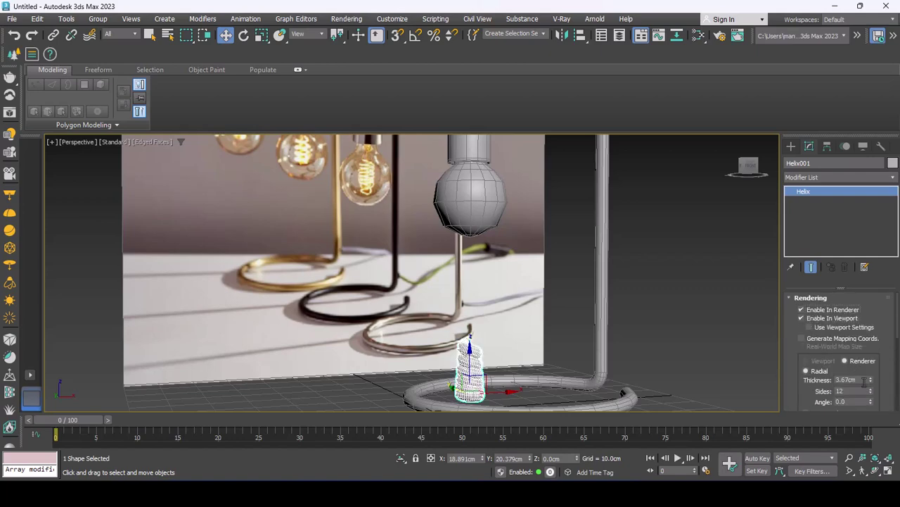
drag(871, 380, 871, 360)
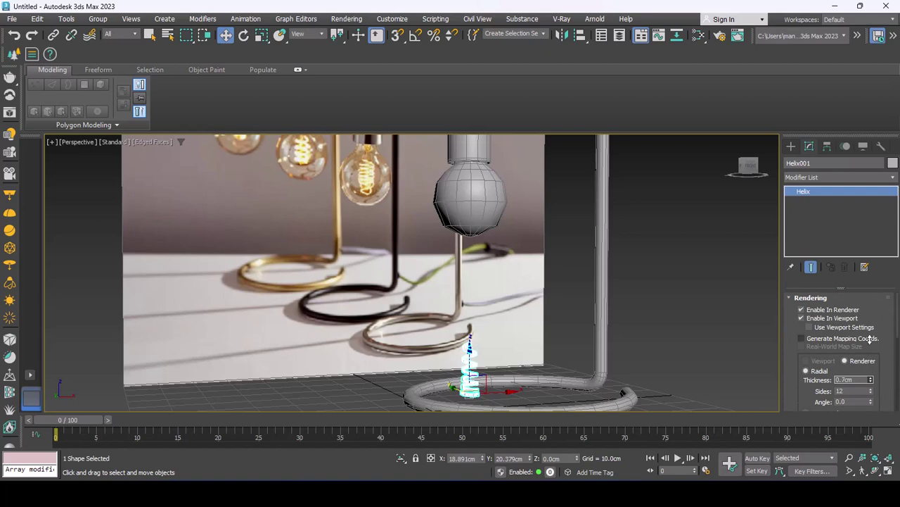
key(z)
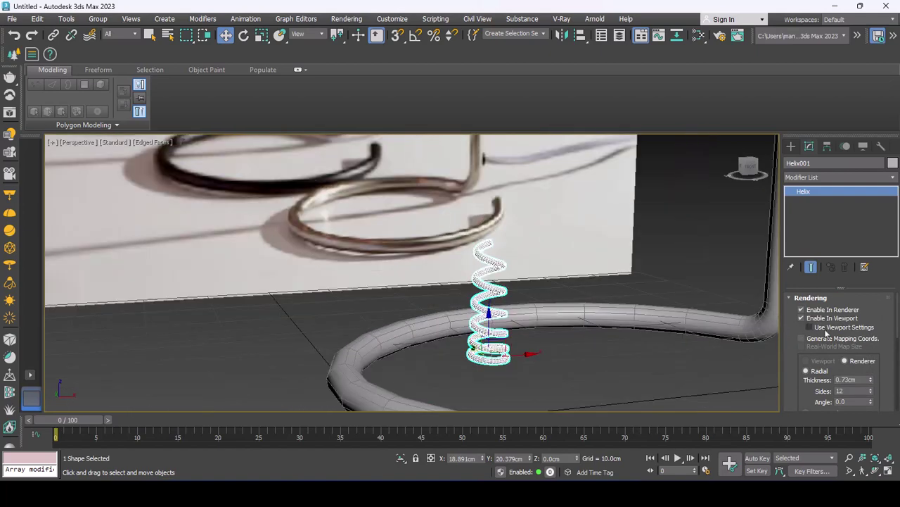
drag(869, 383, 871, 393)
Convert the helix wire into an Editable Poly
right_click(510, 281)
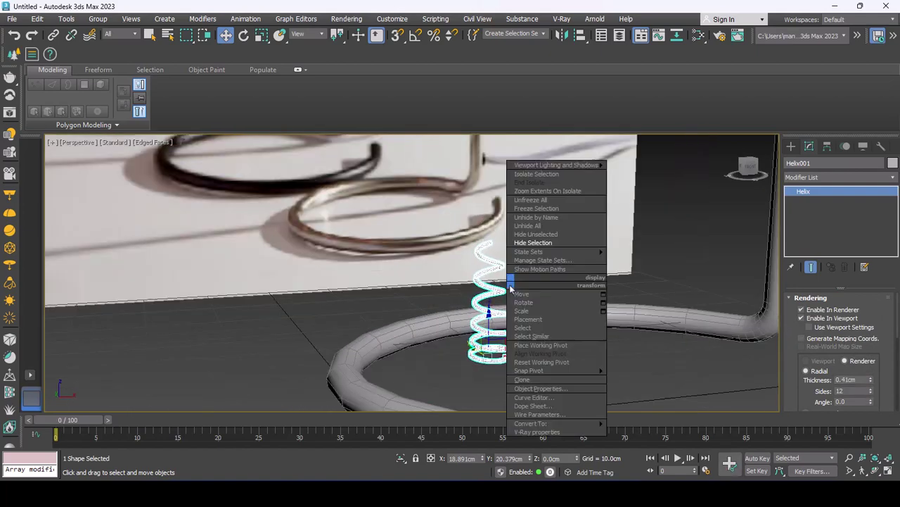
click(647, 437)
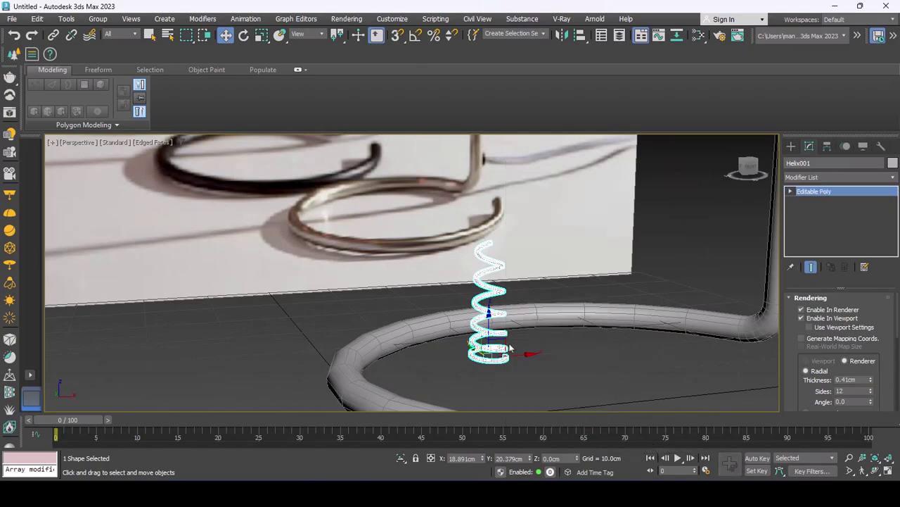
mouse_move(478, 394)
alt+middle_down()
mouse_move(409, 363)
mouse_move(457, 311)
mouse_move(486, 257)
mouse_move(504, 276)
mouse_move(516, 190)
alt+middle_up()
key(z)
Inset the coil's end-cap polygons by about 0.064 cm
key(4)
right_click(516, 190)
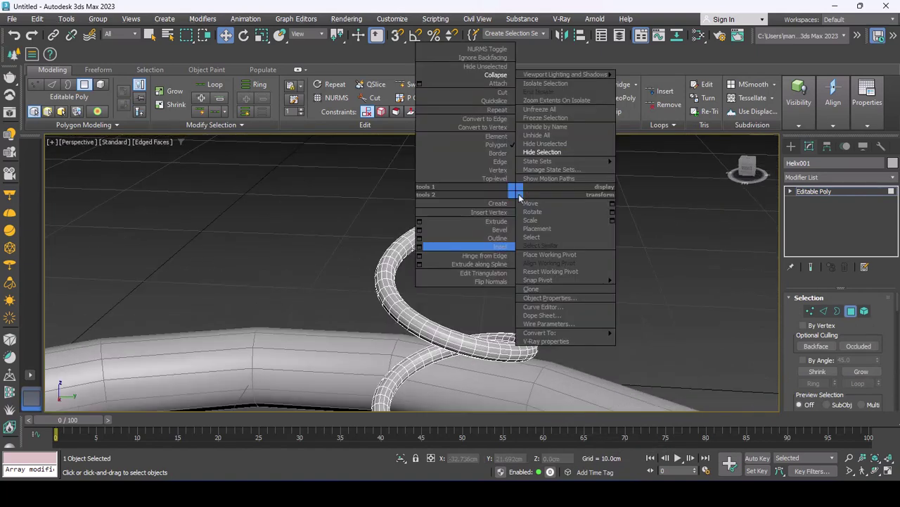
click(419, 247)
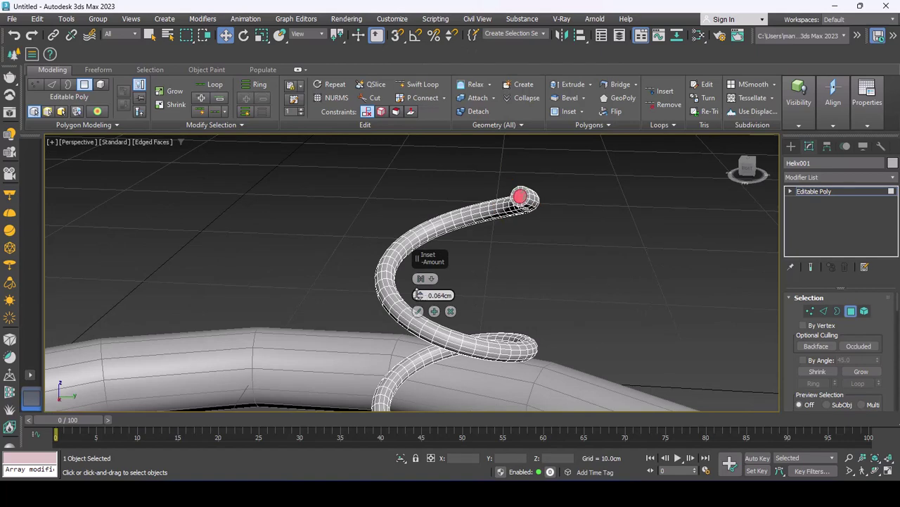
click(418, 311)
right_click(416, 307)
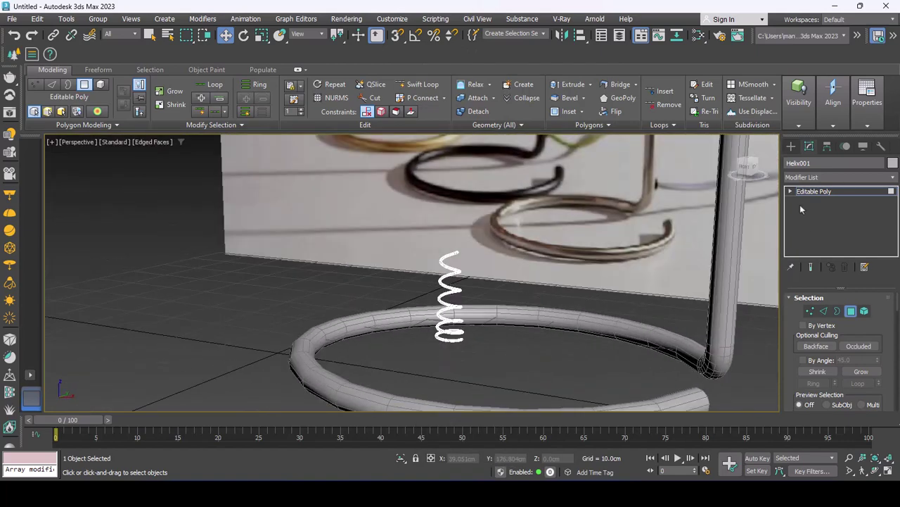
click(828, 146)
Centre the helix's pivot on the object and align it center-to-center inside the bulb
click(839, 224)
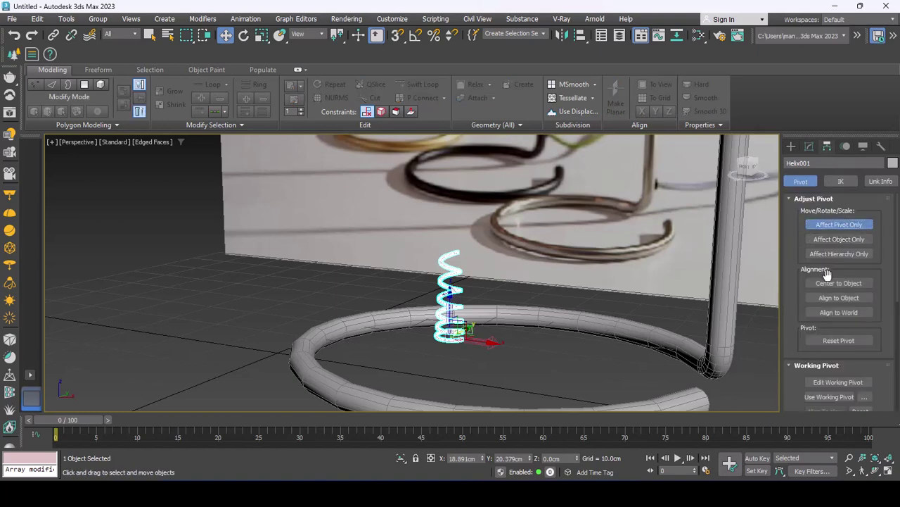
click(839, 283)
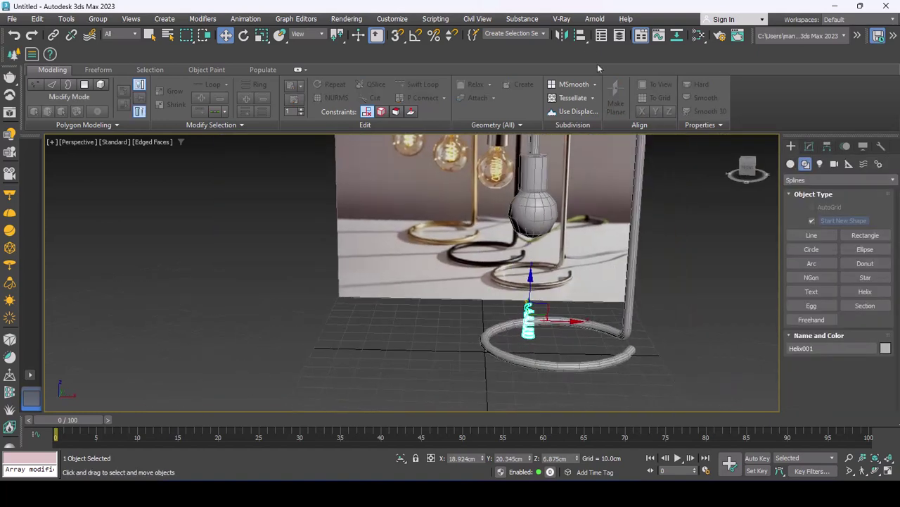
click(581, 36)
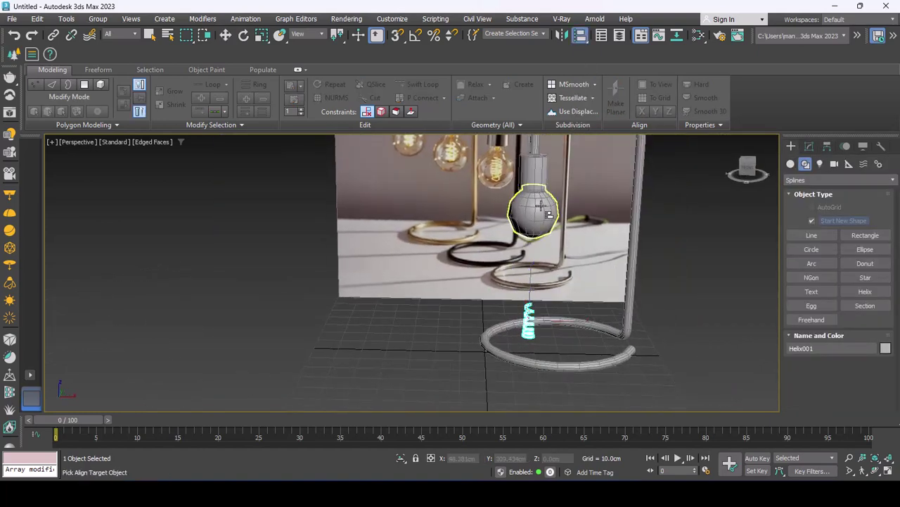
click(548, 229)
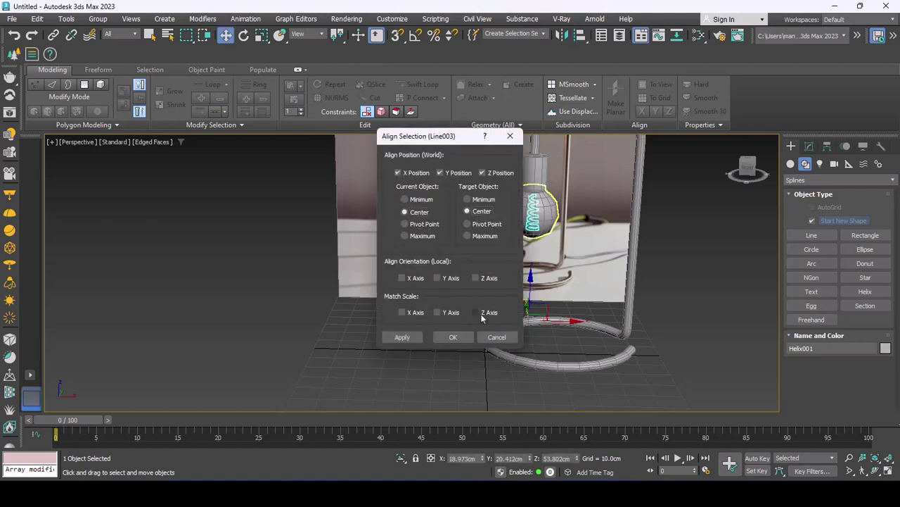
click(453, 337)
Orbit around the lamp and select the bulb, filament and reference plane to check placement
scroll(535, 268, up, 3)
alt+middle_drag(535, 268, 508, 273)
scroll(535, 268, up, 4)
click(535, 268)
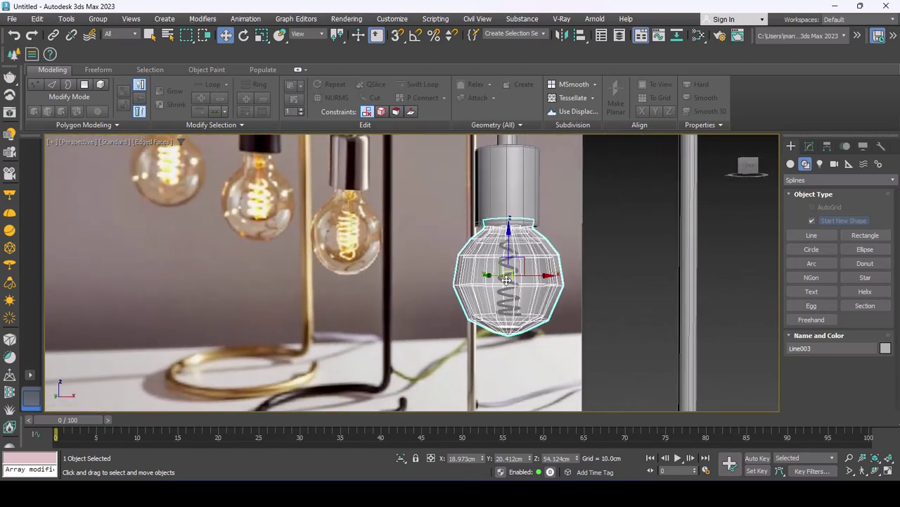
click(507, 280)
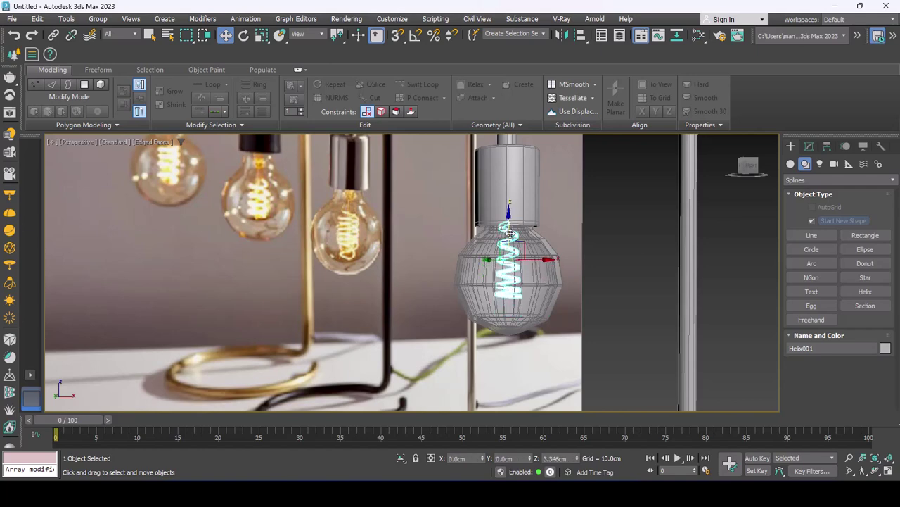
click(518, 295)
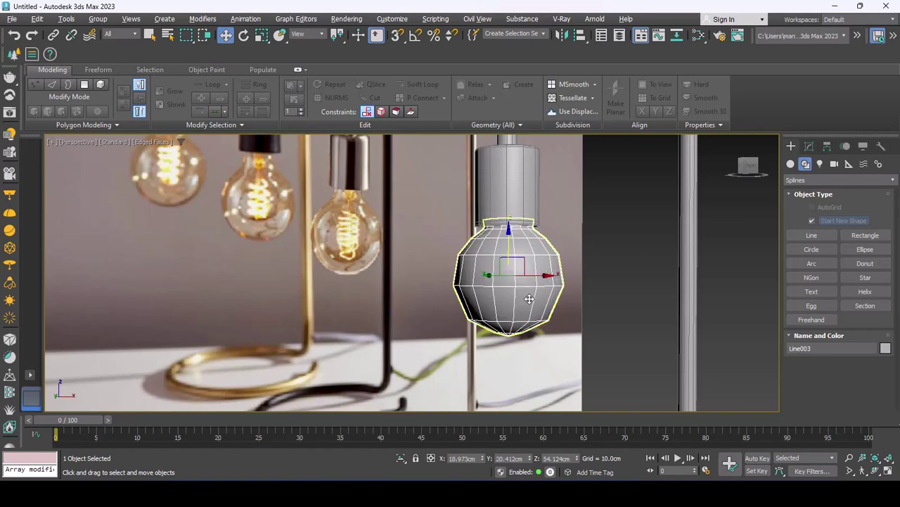
scroll(527, 303, down, 5)
mouse_move(527, 304)
alt+middle_down()
mouse_move(523, 322)
mouse_move(565, 336)
mouse_move(498, 265)
alt+middle_up()
scroll(565, 335, down, 3)
click(468, 285)
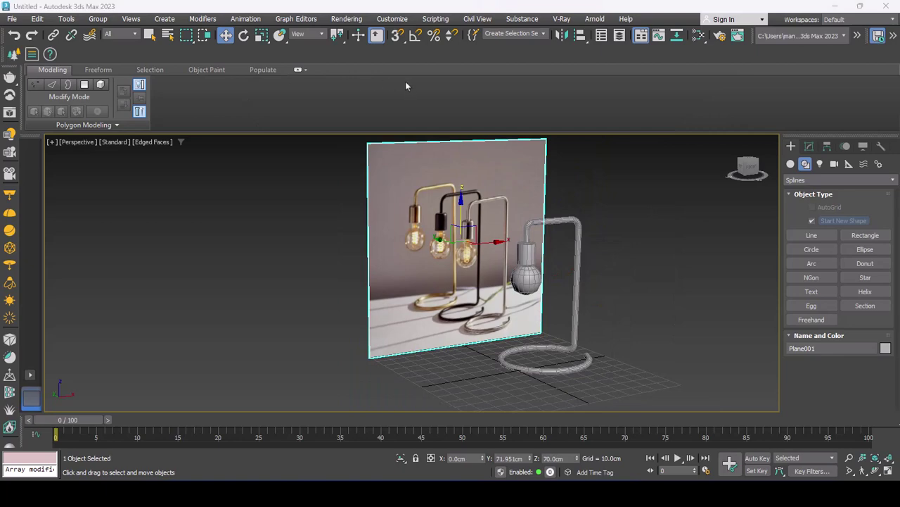
Add TurboSmooth to the bulb with 2 iterations
click(527, 275)
scroll(528, 274, up, 4)
click(809, 146)
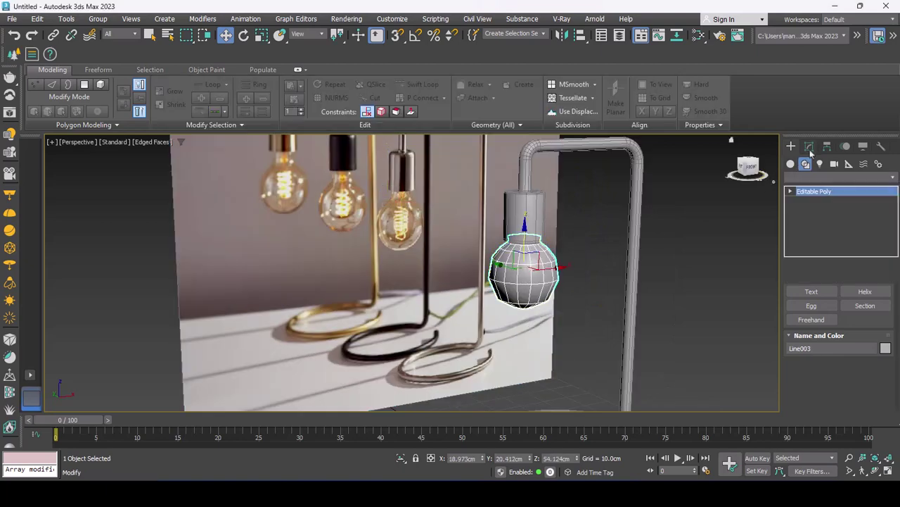
click(814, 176)
text(tu)
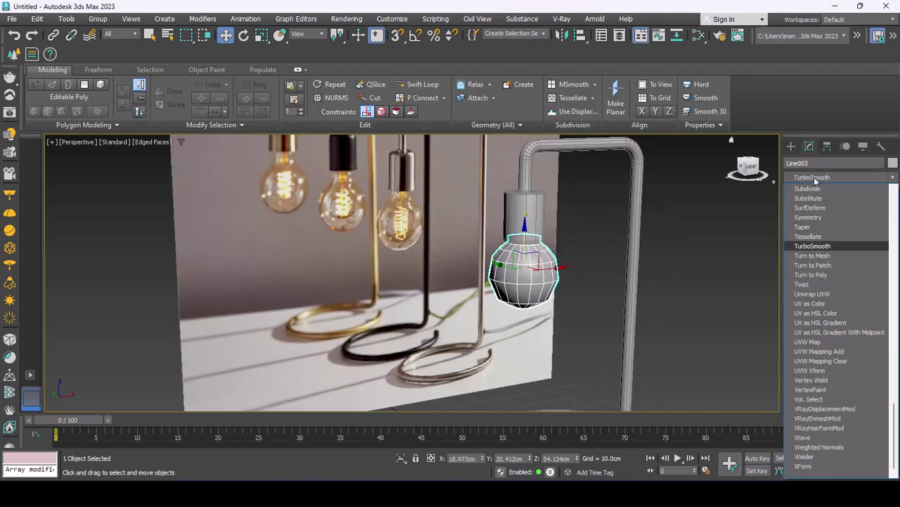
key(Return)
click(876, 314)
scroll(578, 301, down, 4)
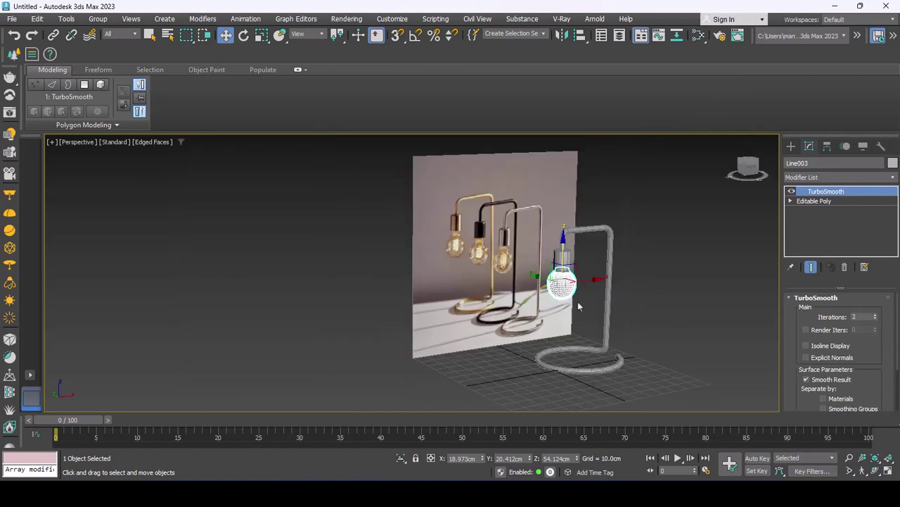
scroll(577, 302, up, 4)
Add TurboSmooth to the bent lamp pipe
click(674, 232)
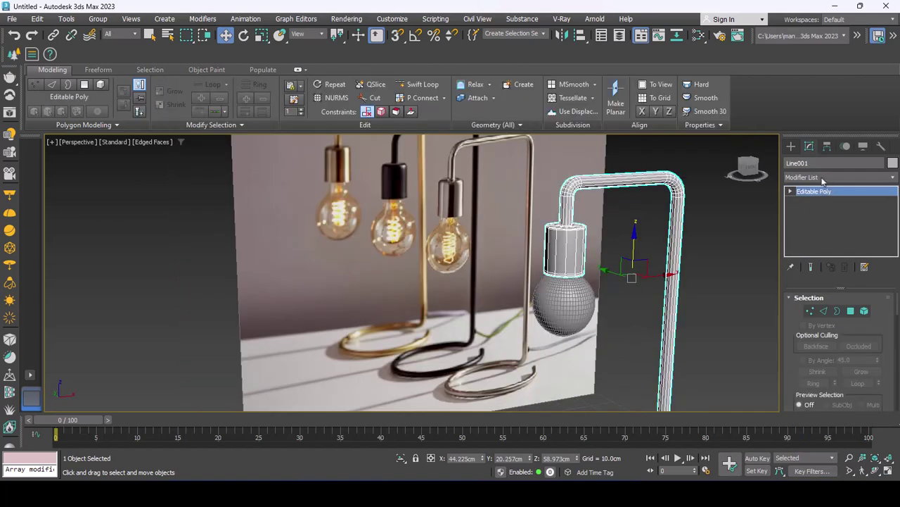
click(821, 177)
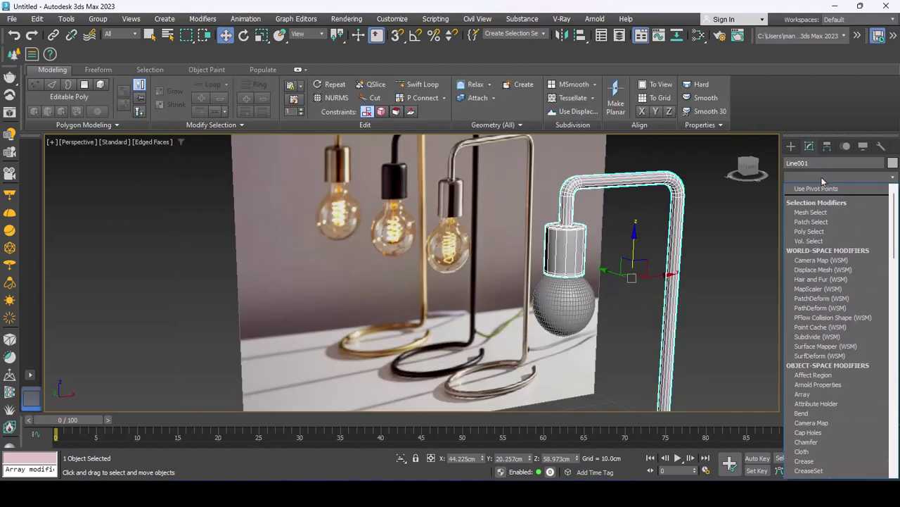
text(tu)
key(Return)
key(F4)
mouse_move(655, 385)
middle_down()
mouse_move(590, 321)
mouse_move(470, 362)
middle_up()
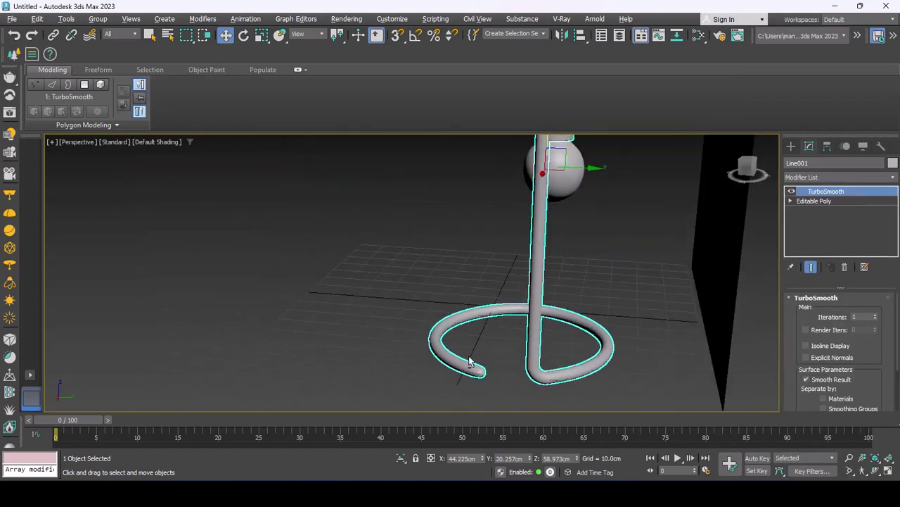
scroll(470, 362, up, 5)
Select the pipe's end-cap polygon and tessellate it into radial faces
click(814, 201)
scroll(483, 347, up, 3)
key(F4)
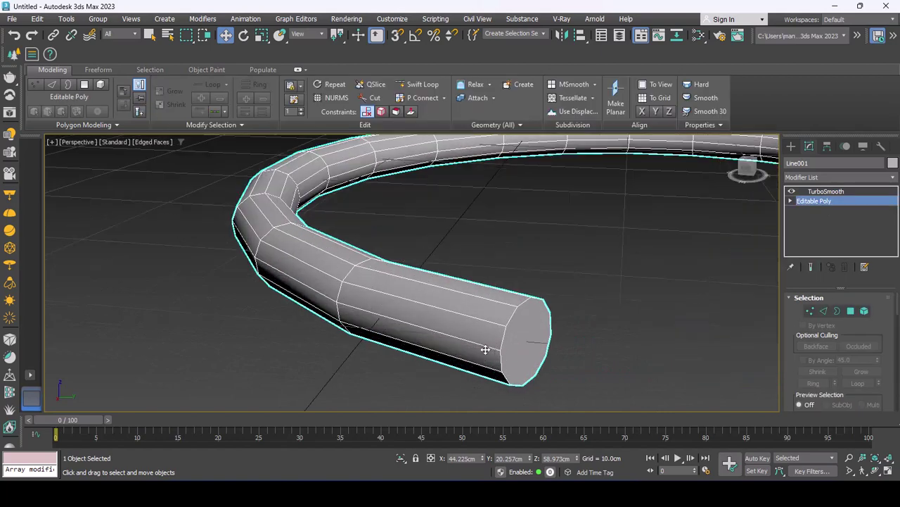
key(4)
click(522, 343)
key(r)
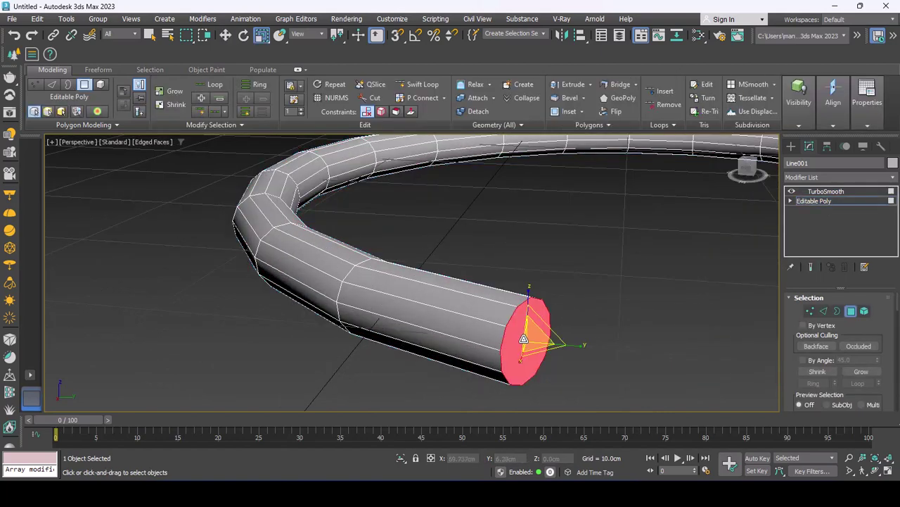
key(ctrl+i)
click(539, 349)
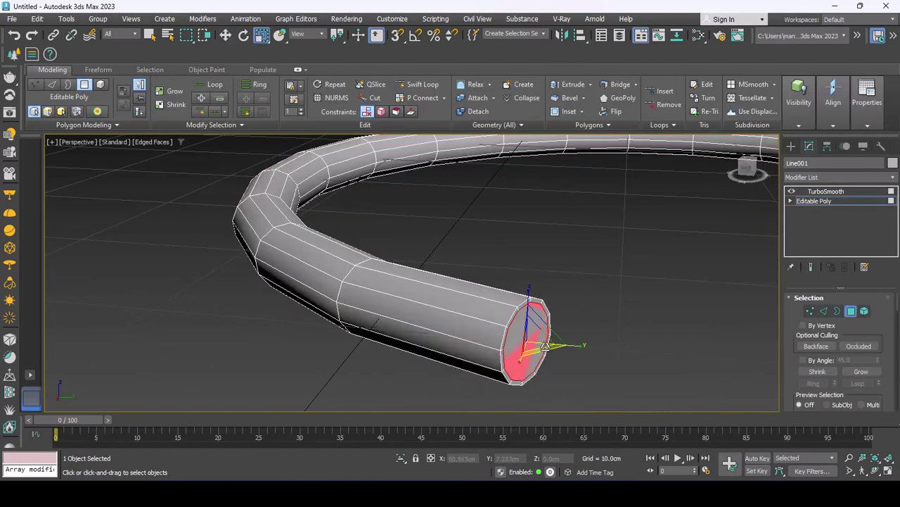
right_click(536, 324)
click(516, 217)
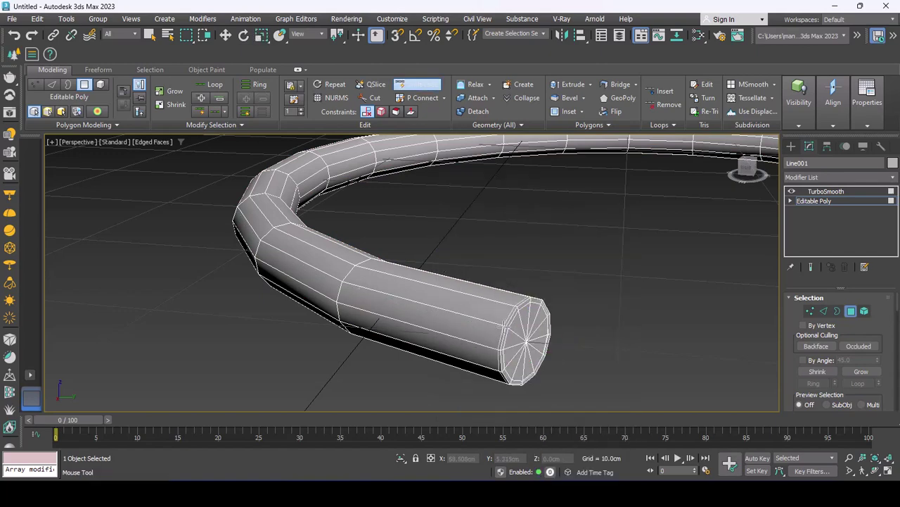
Return to the TurboSmooth level and review the smoothed lamp from base to bulb
key(w)
click(820, 201)
click(820, 197)
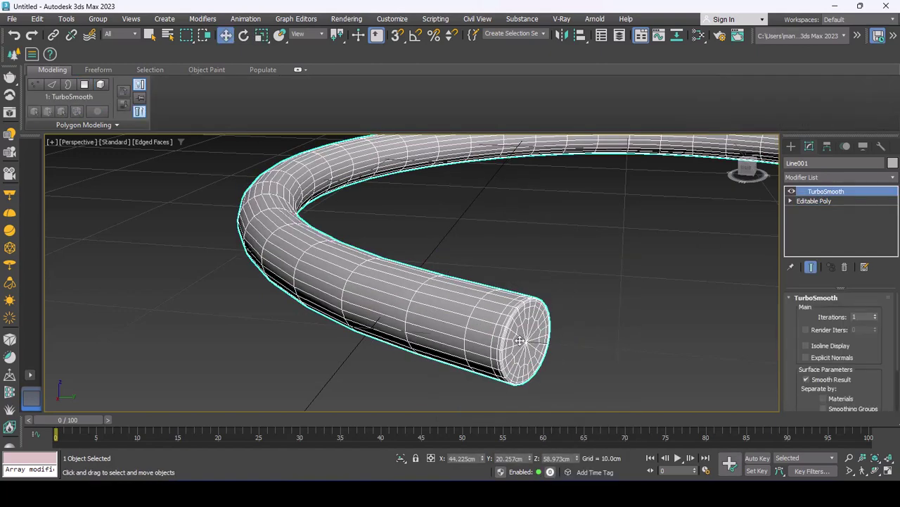
scroll(479, 331, down, 5)
alt+middle_drag(479, 331, 458, 362)
scroll(545, 352, up, 3)
mouse_move(544, 352)
middle_down()
mouse_move(487, 363)
mouse_move(453, 299)
middle_up()
scroll(487, 363, down, 5)
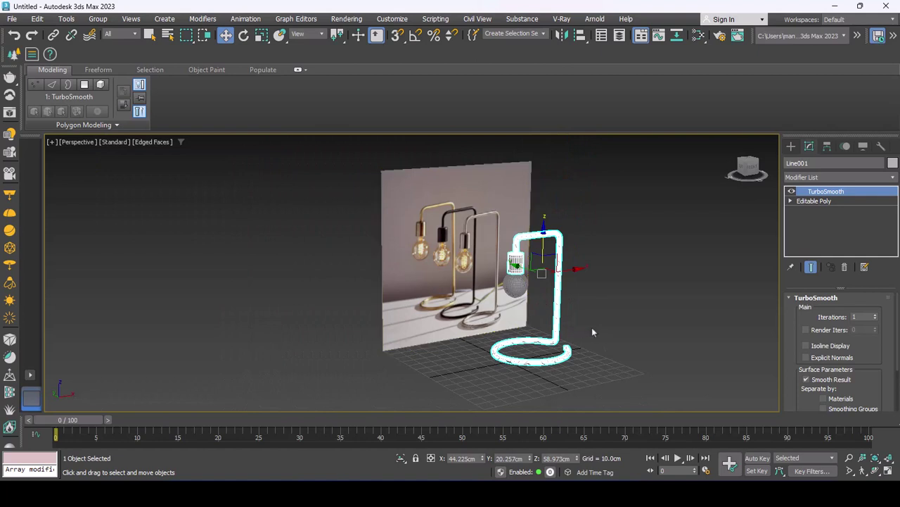
click(592, 328)
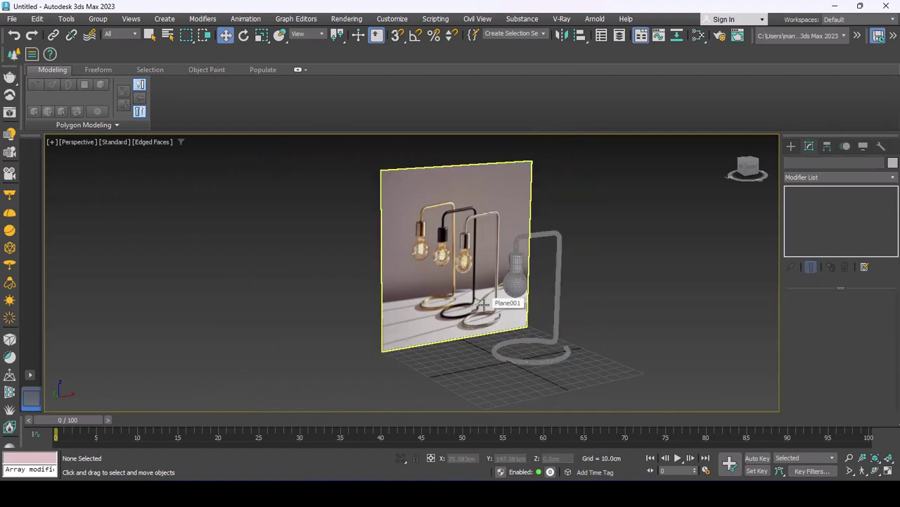
Save the lamp scene as lamp table.max in the Pictures folder
key(ctrl+z)
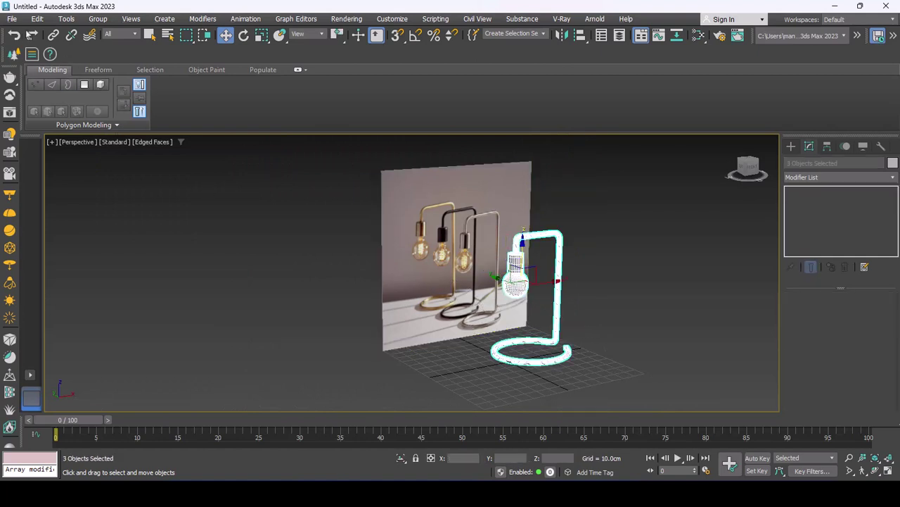
click(12, 19)
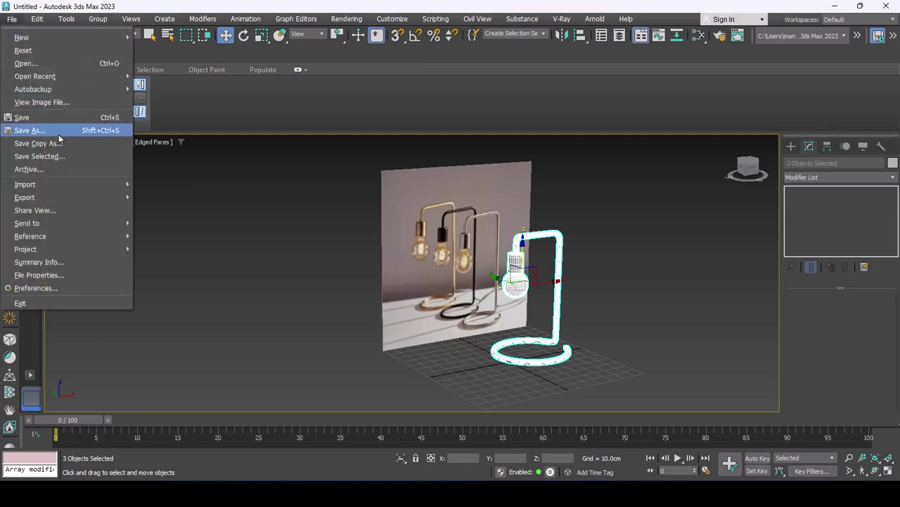
click(62, 156)
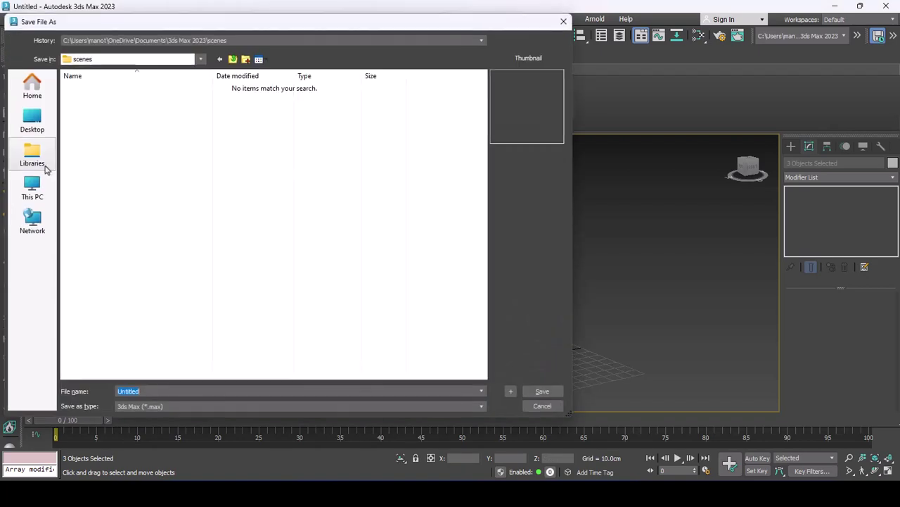
click(46, 167)
double_click(113, 121)
text(lamp table)
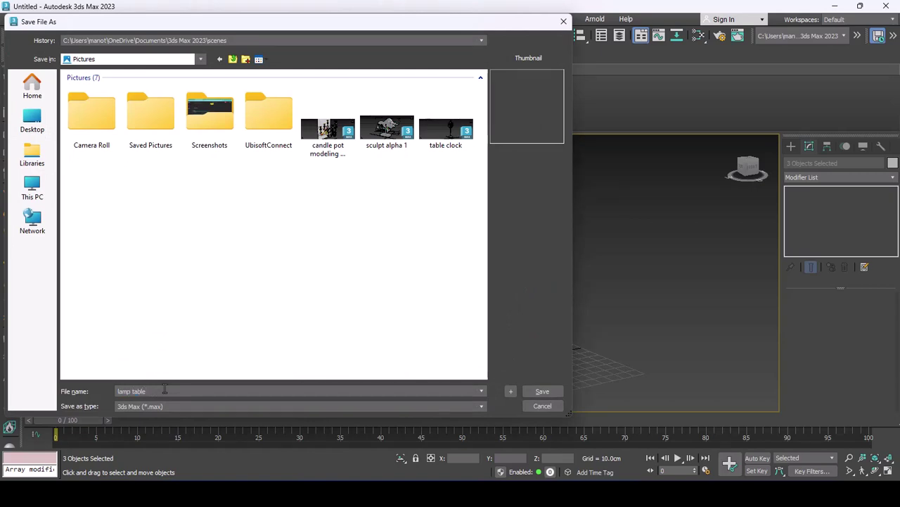
key(Return)
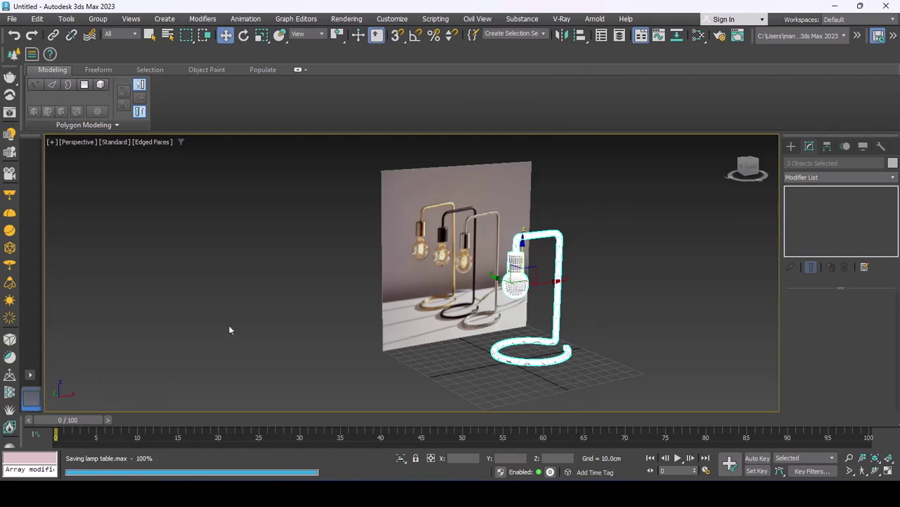
click(234, 318)
Save the scene again under the name table ligh.max
key(ctrl+s)
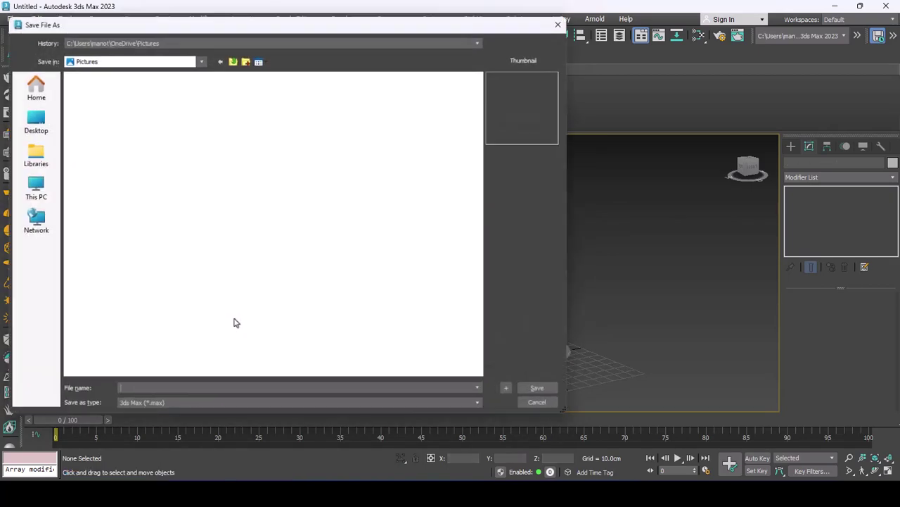
text(table )
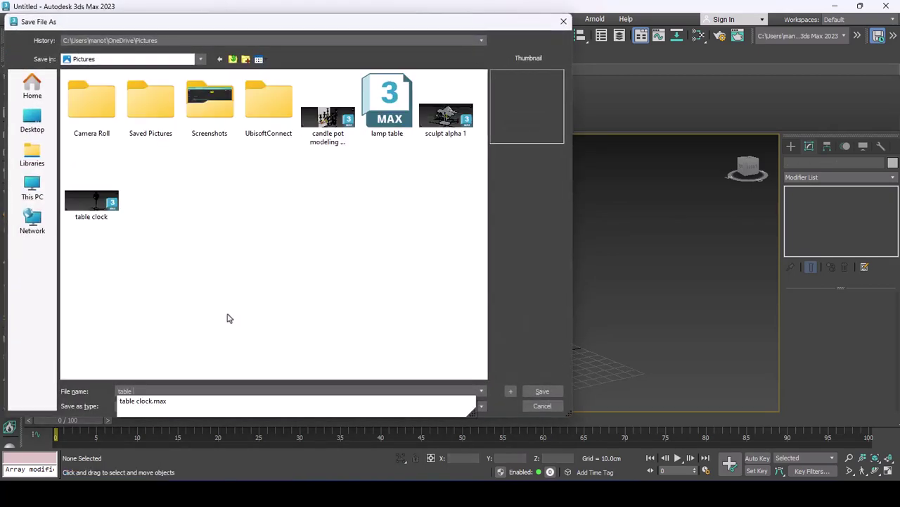
text(ligh)
key(Return)
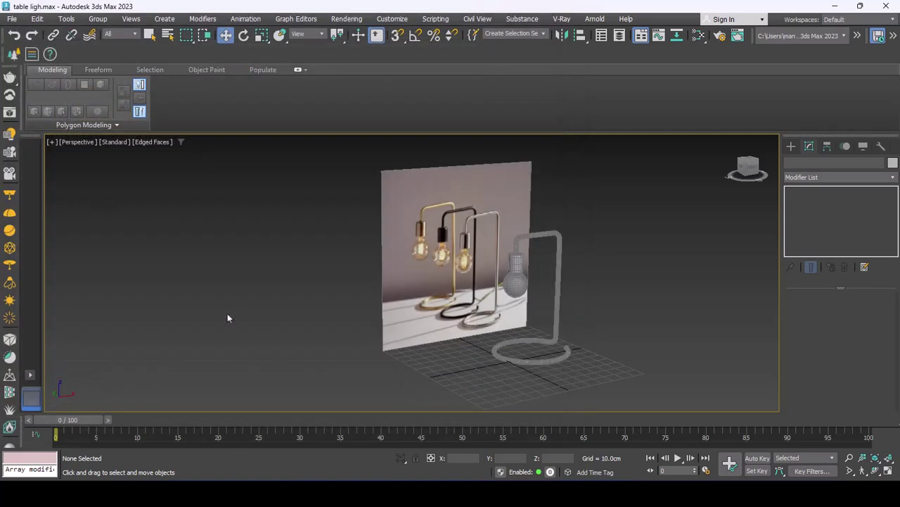
click(12, 19)
mouse_move(33, 88)
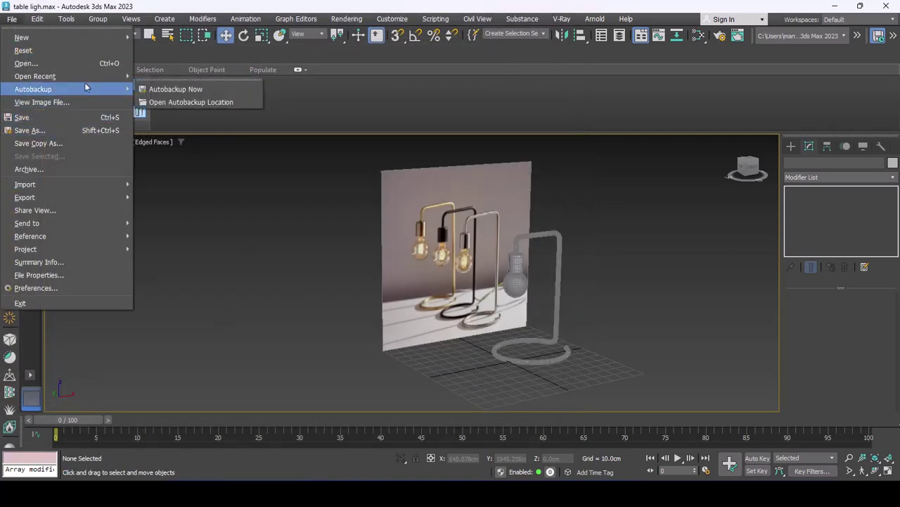
Open 2017-vray-product.max and delete the white and black chairs
click(200, 90)
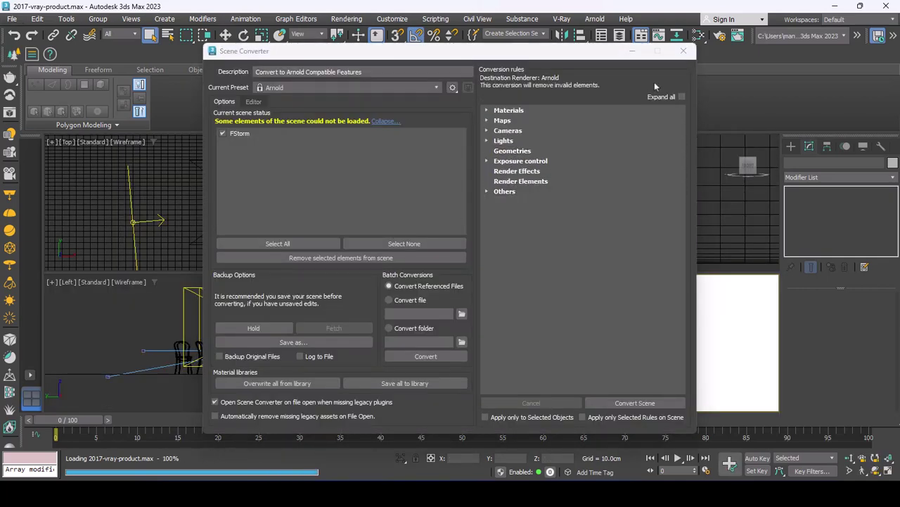
click(683, 51)
click(555, 336)
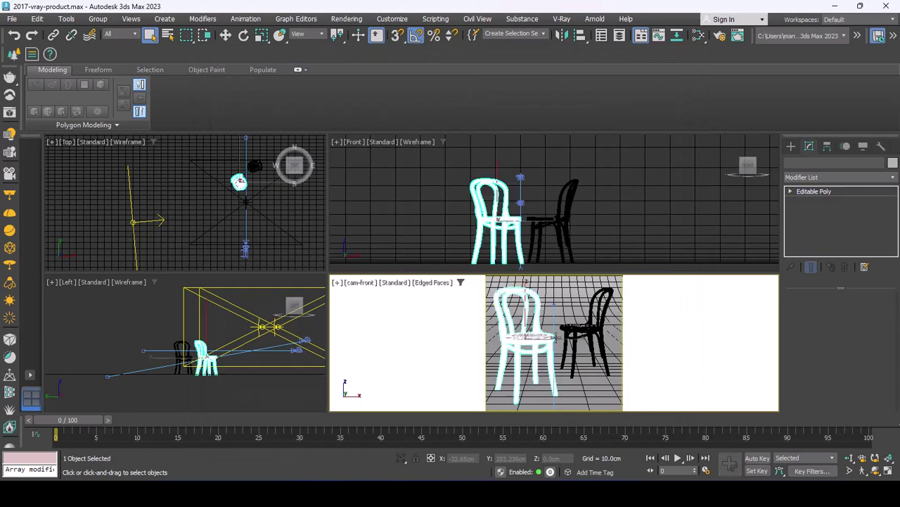
key(Delete)
click(563, 336)
key(Delete)
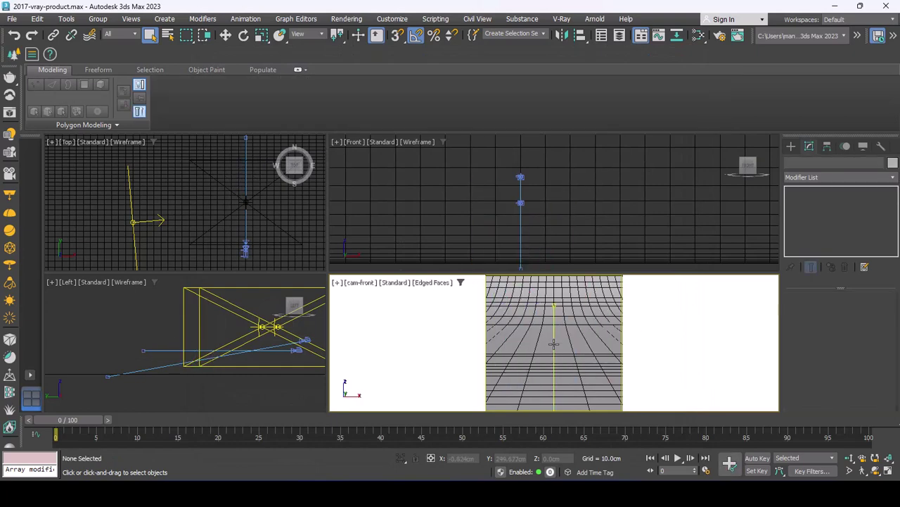
Switch to a free Perspective view and orbit to look over the studio floor
key(p)
scroll(553, 343, down, 3)
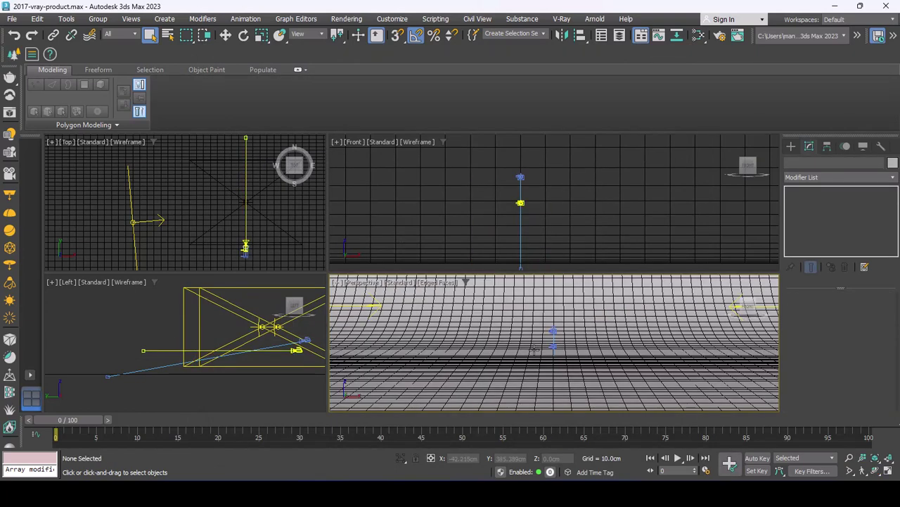
mouse_move(554, 343)
alt+middle_down()
mouse_move(549, 373)
mouse_move(367, 275)
alt+middle_up()
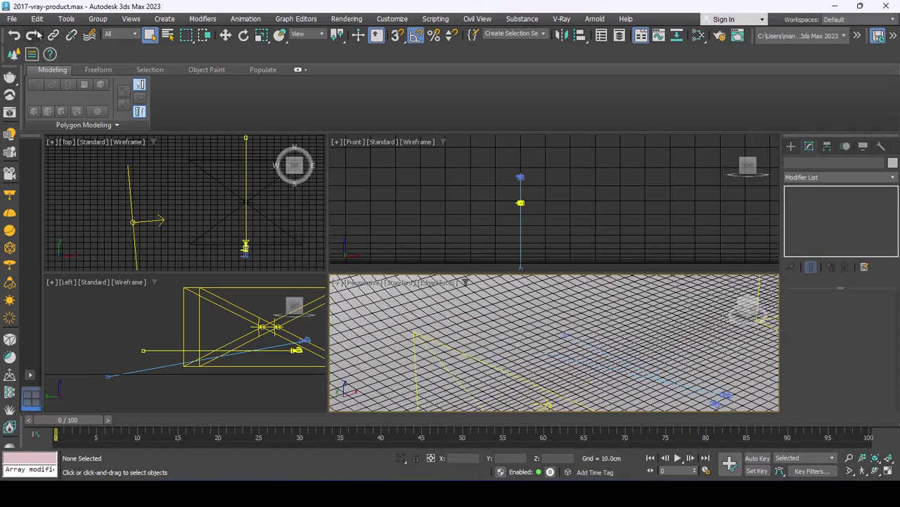
click(12, 18)
Merge all objects from table ligh.max except Plane001 into the studio scene
click(180, 206)
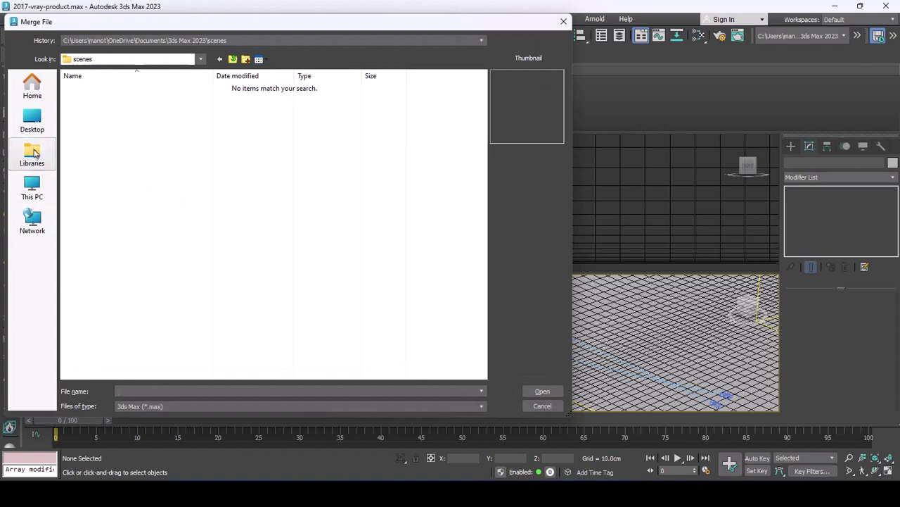
click(34, 155)
double_click(111, 116)
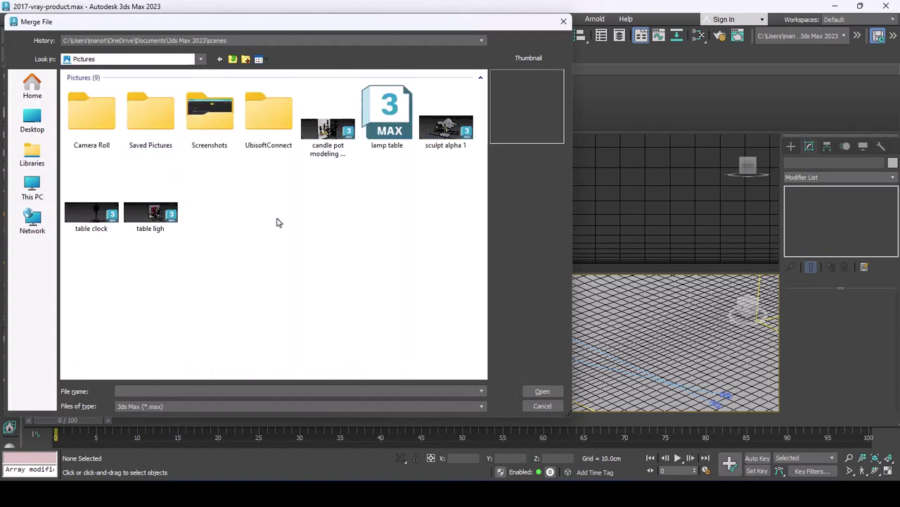
double_click(150, 214)
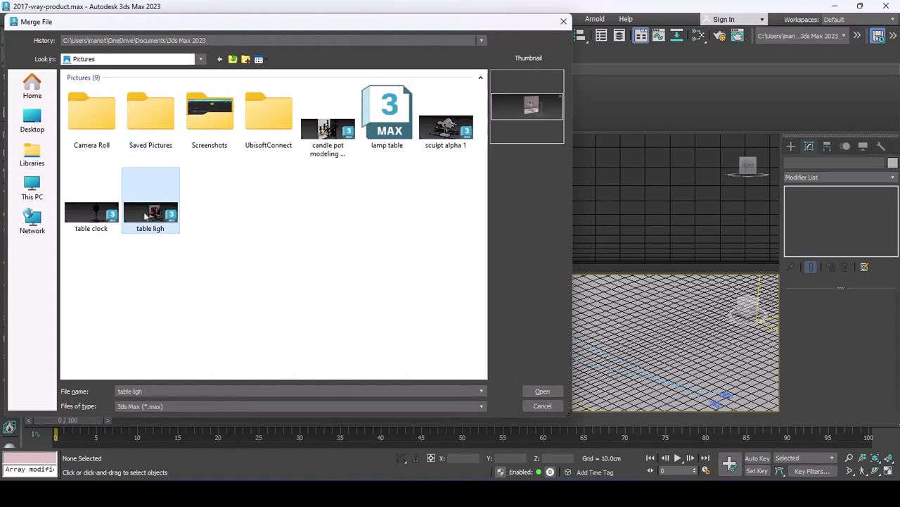
click(364, 316)
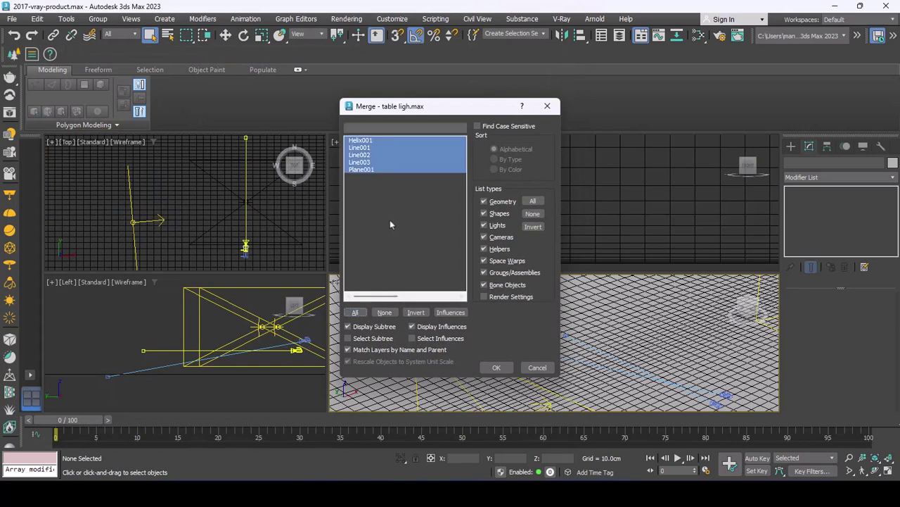
ctrl+click(357, 170)
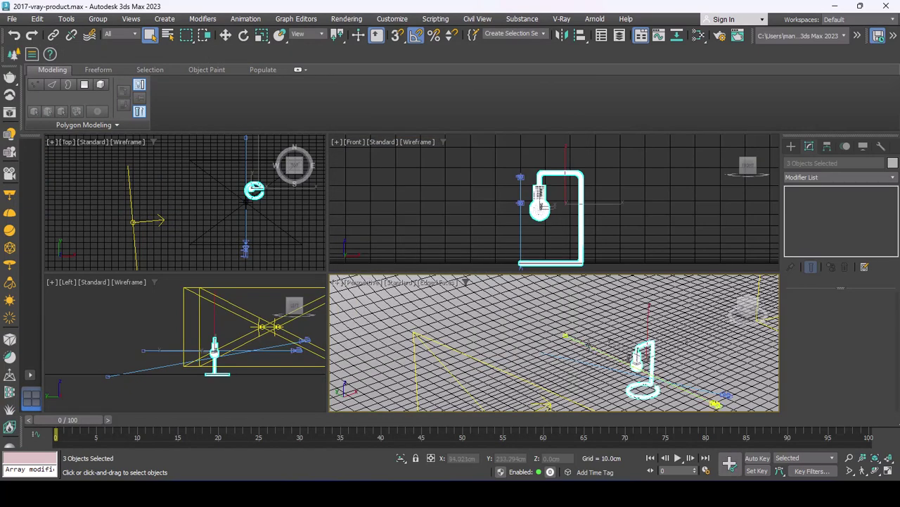
Move the merged lamp to the backdrop's centre and select its glass bulb
key(w)
mouse_move(622, 356)
mouse_down()
mouse_move(532, 321)
mouse_move(537, 338)
mouse_up()
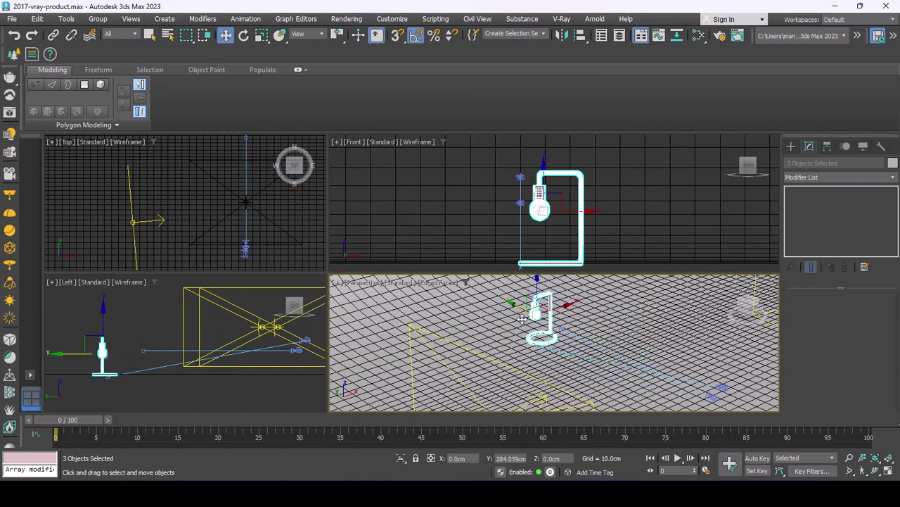
scroll(537, 375, up, 5)
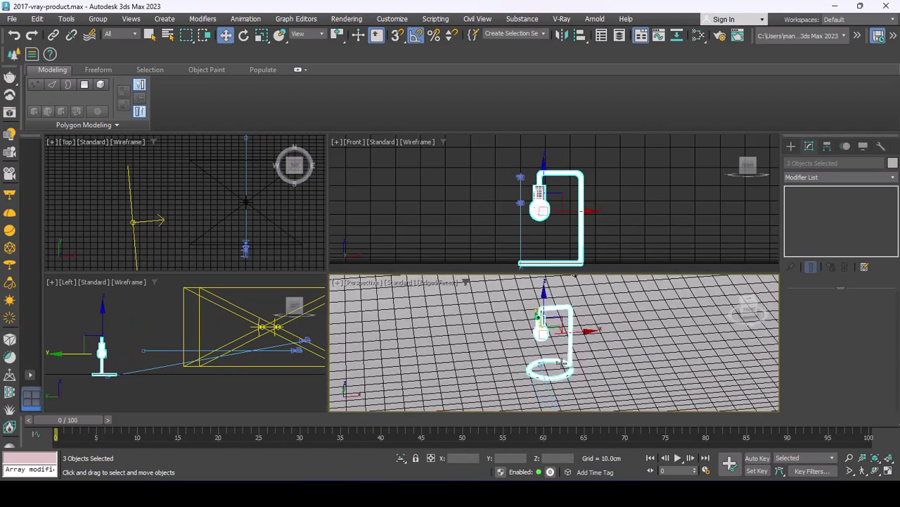
scroll(549, 369, down, 3)
scroll(557, 363, up, 3)
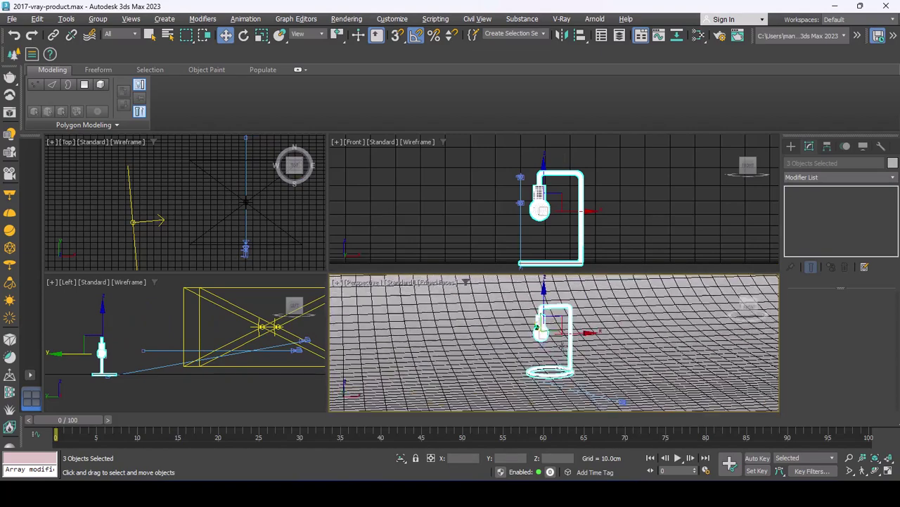
scroll(552, 355, up, 3)
scroll(541, 344, up, 2)
key(alt+w)
scroll(532, 337, down, 4)
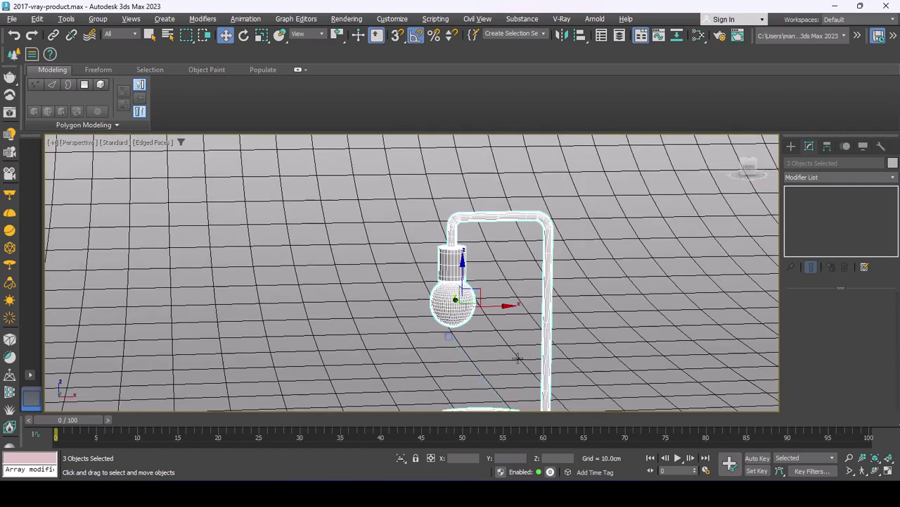
click(450, 299)
scroll(450, 299, up, 1)
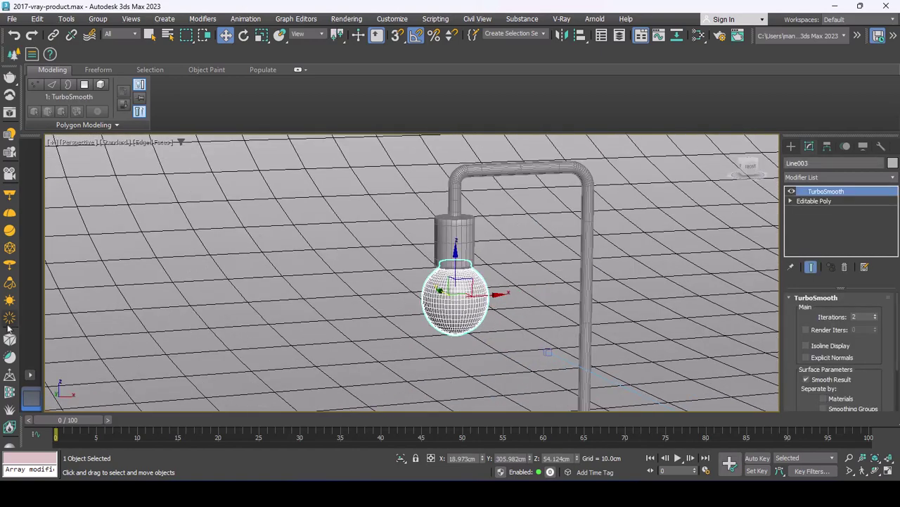
drag(9, 327, 9, 203)
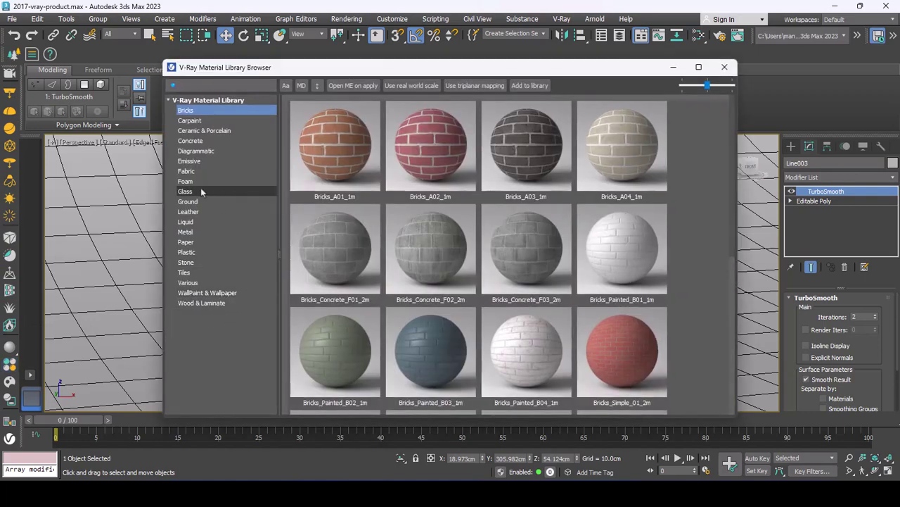
Open the V-Ray material library and add the plain Glass material to the material editor
click(199, 191)
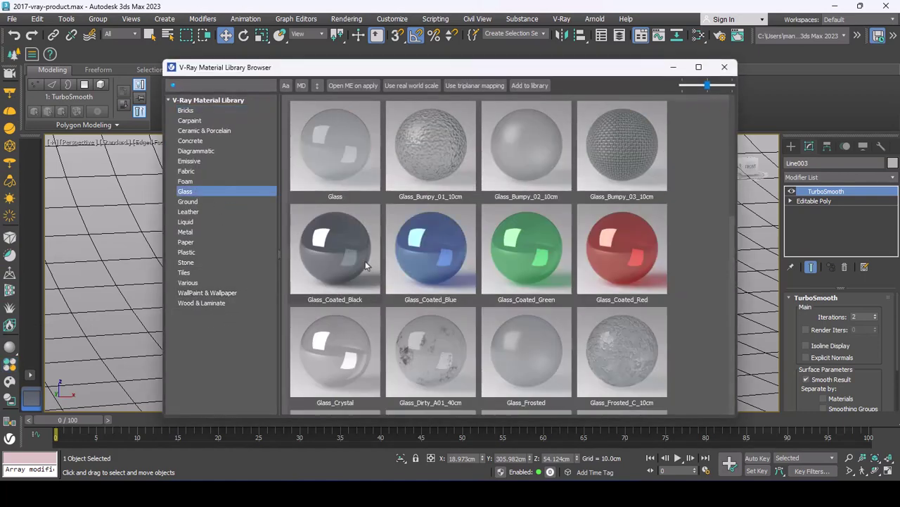
right_click(327, 155)
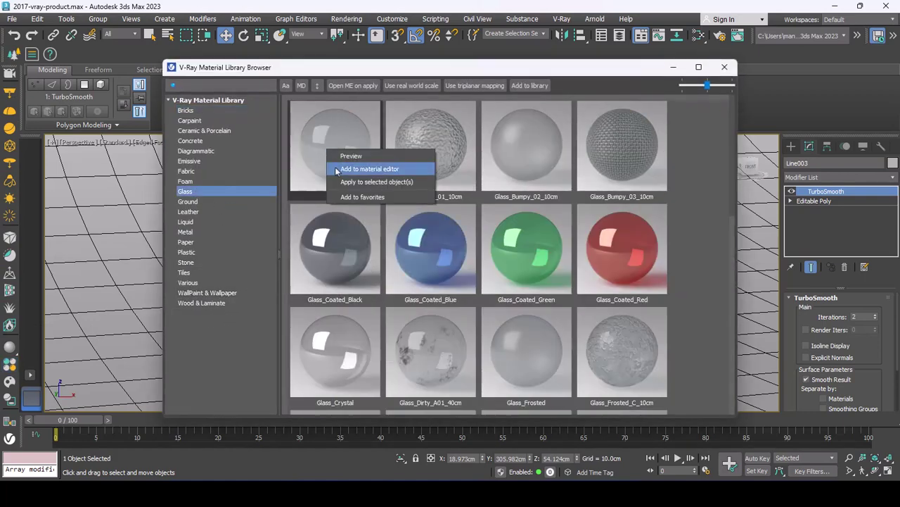
click(335, 71)
drag(336, 72, 684, 138)
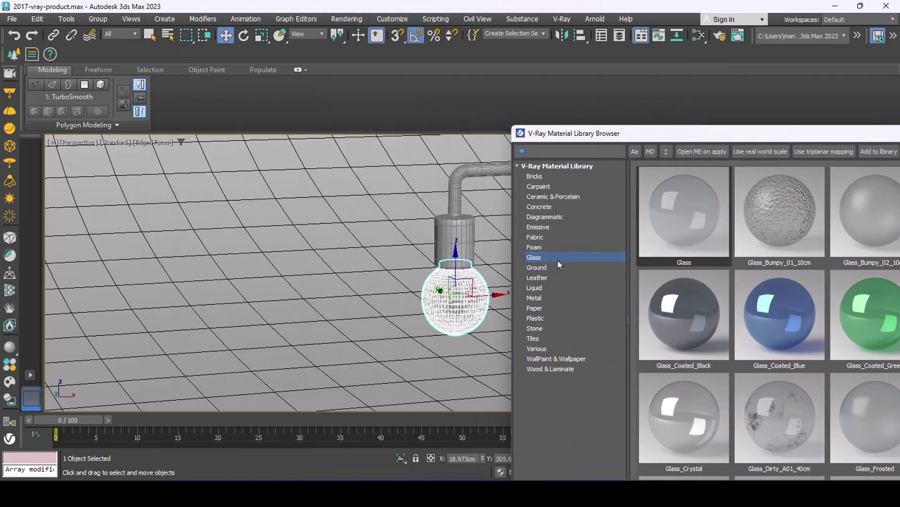
Apply Copper_Polished from the Metal category to the lamp's bulb holder
click(548, 298)
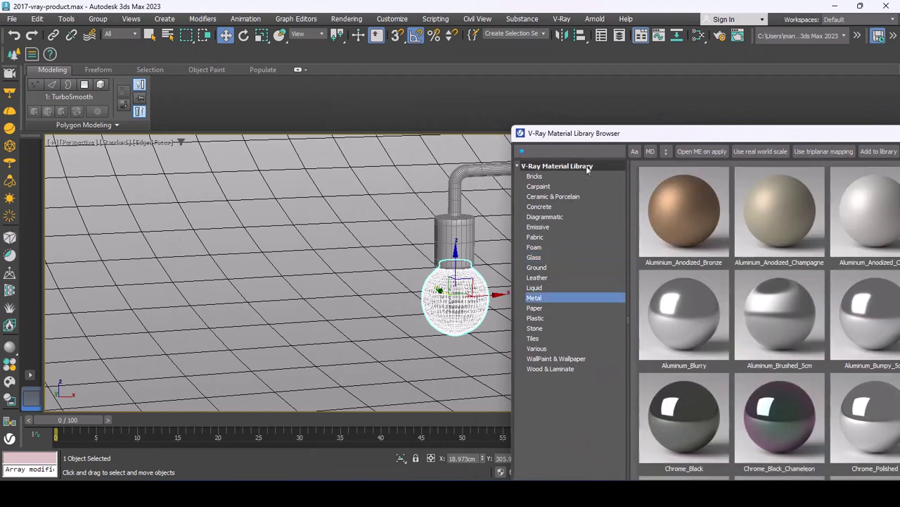
drag(598, 133, 562, 131)
middle_drag(370, 235, 282, 235)
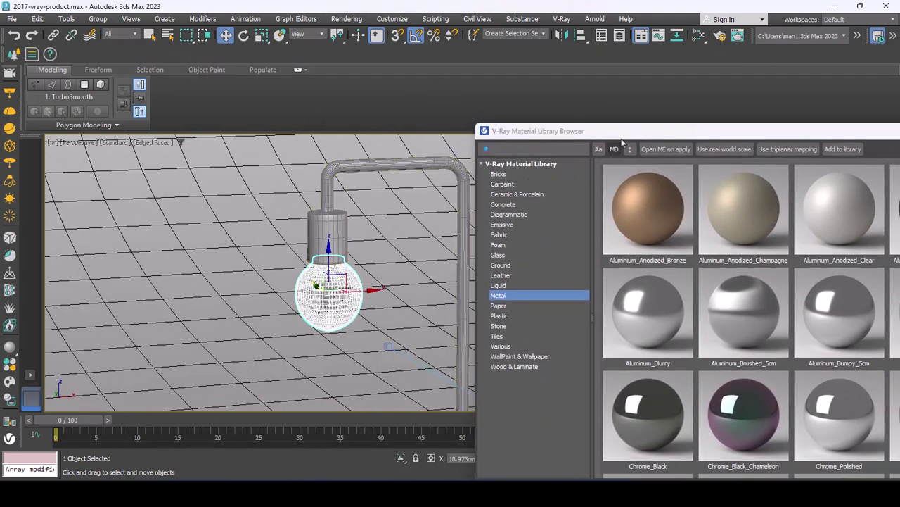
drag(612, 133, 451, 110)
scroll(598, 278, down, 5)
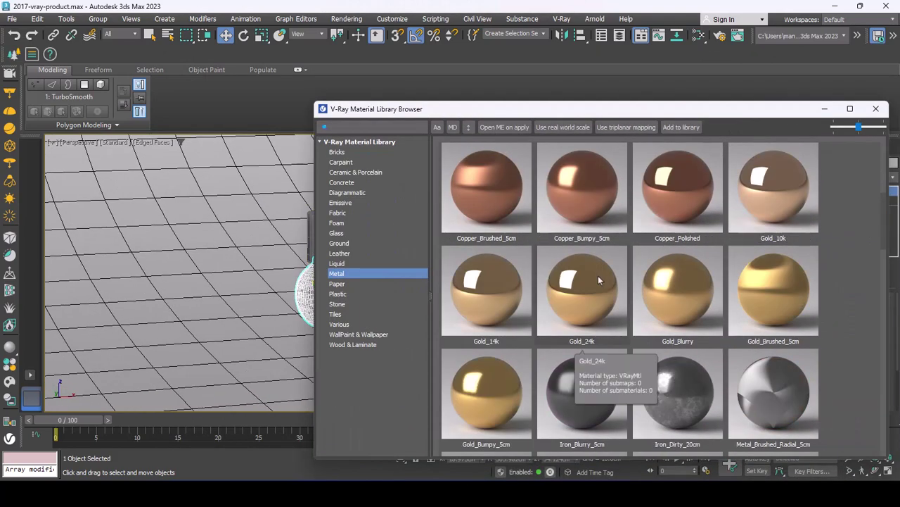
drag(529, 109, 647, 100)
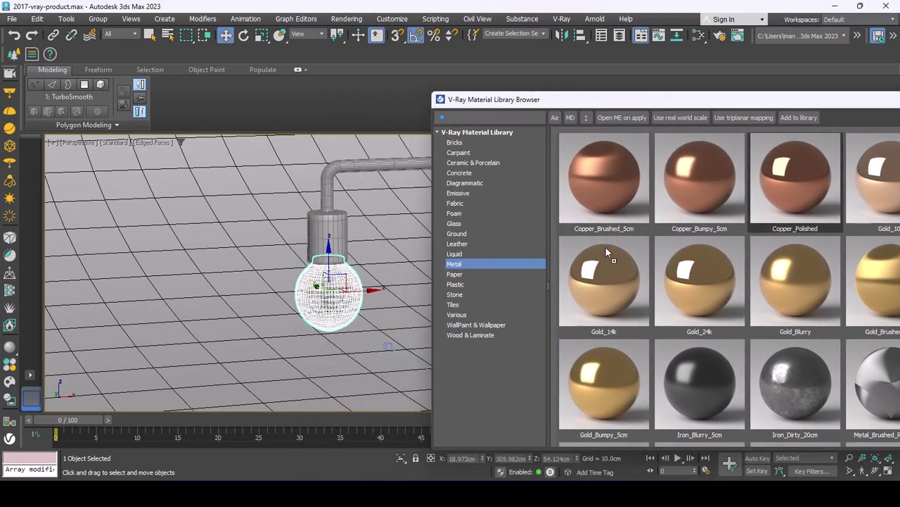
drag(775, 167, 335, 241)
Zoom in on the bulb and select the spring filament inside it
scroll(336, 292, down, 4)
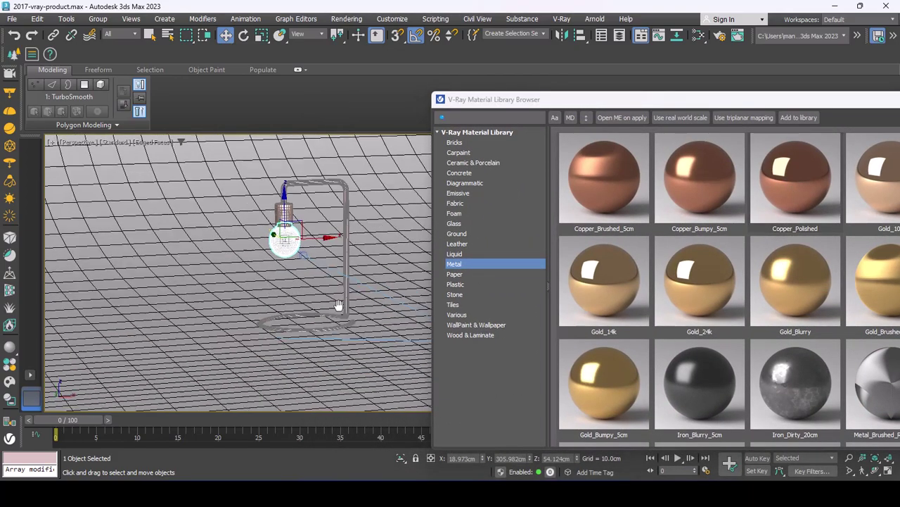
scroll(296, 275, up, 3)
scroll(274, 267, up, 3)
scroll(265, 266, up, 3)
scroll(265, 265, up, 3)
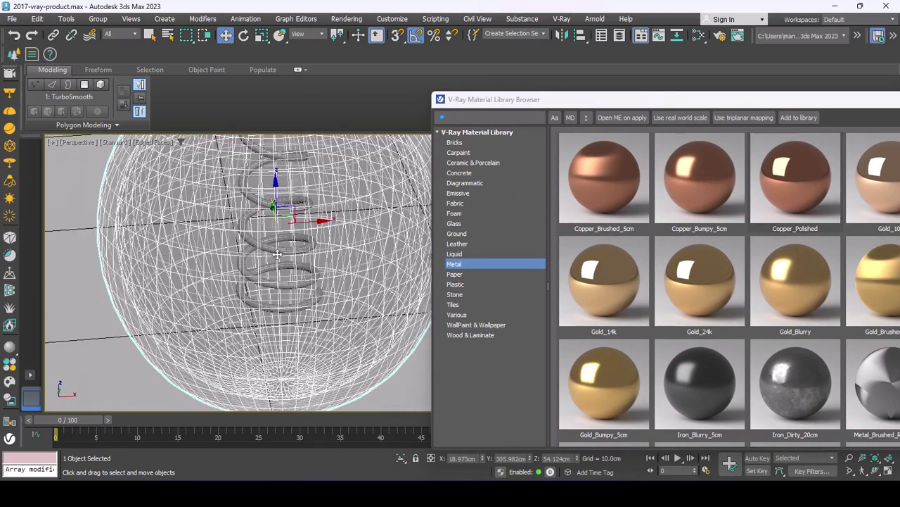
click(278, 249)
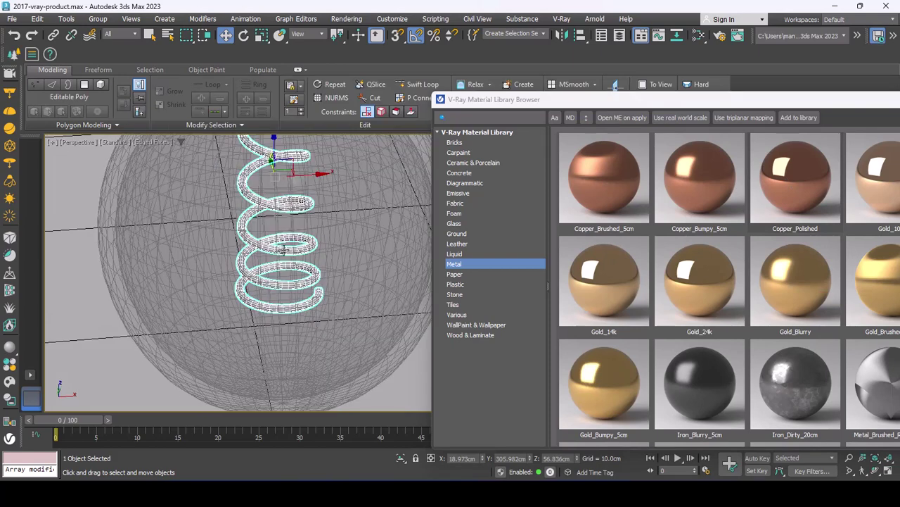
middle_drag(320, 280, 315, 279)
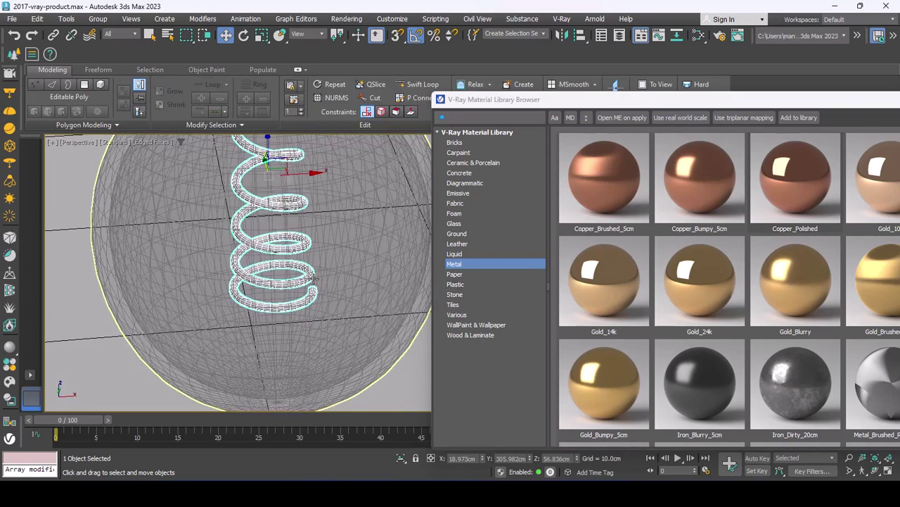
Create a VRayLightMtl with an orange light colour and assign it to the filament coil
key(m)
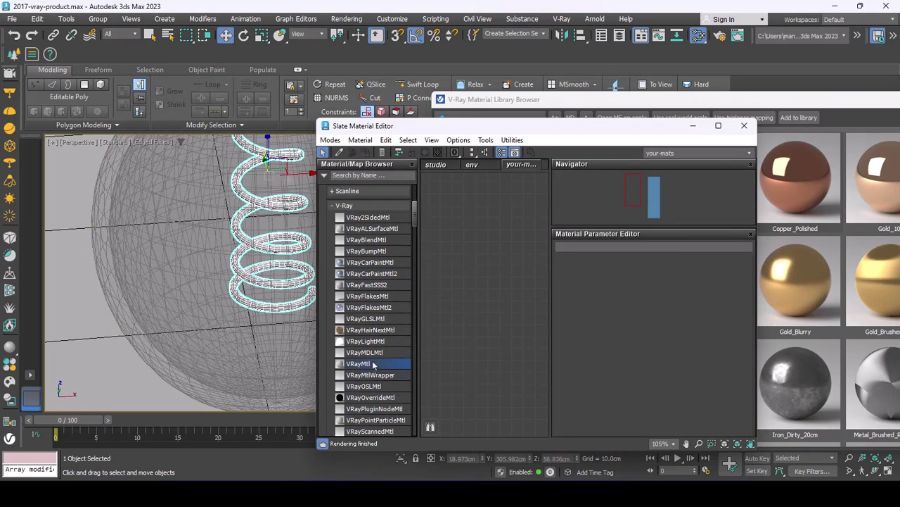
drag(367, 341, 452, 338)
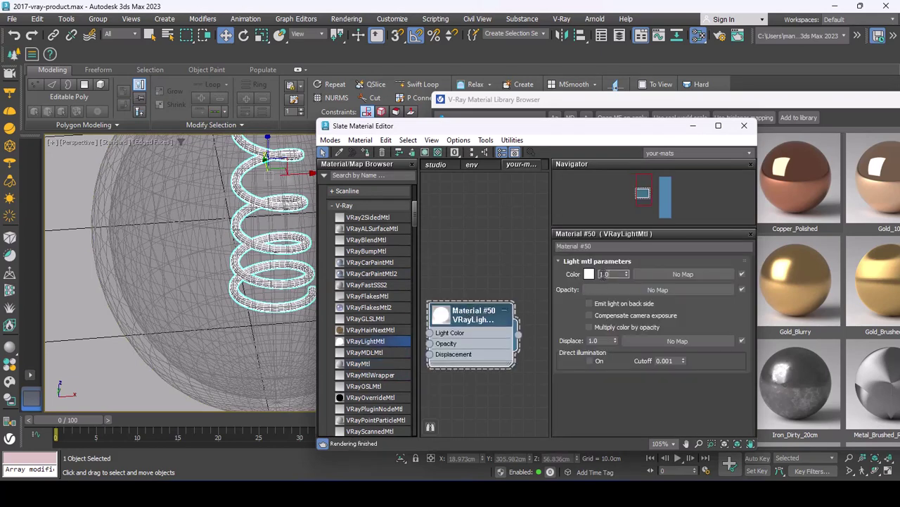
drag(482, 317, 517, 306)
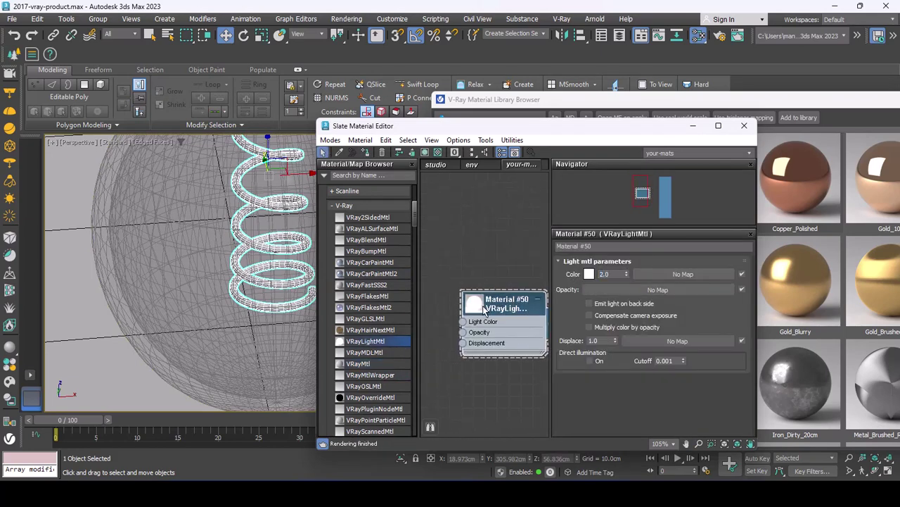
double_click(482, 312)
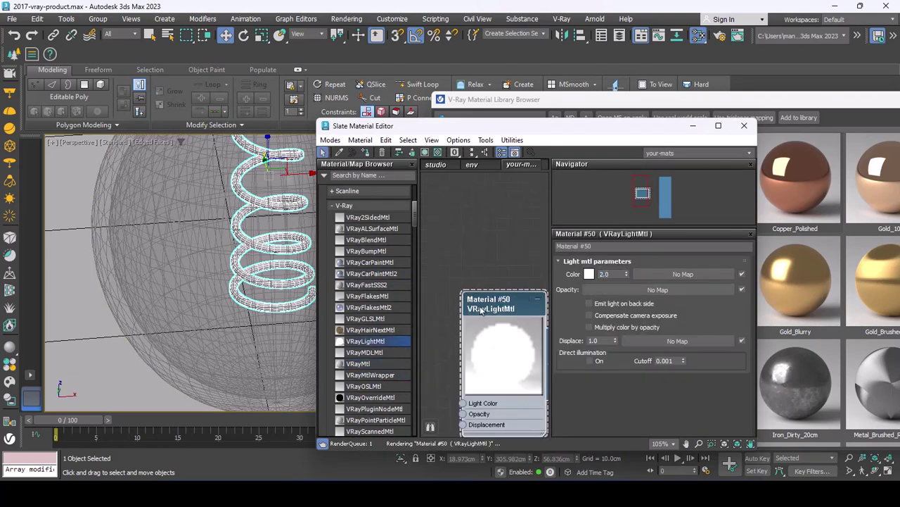
click(589, 273)
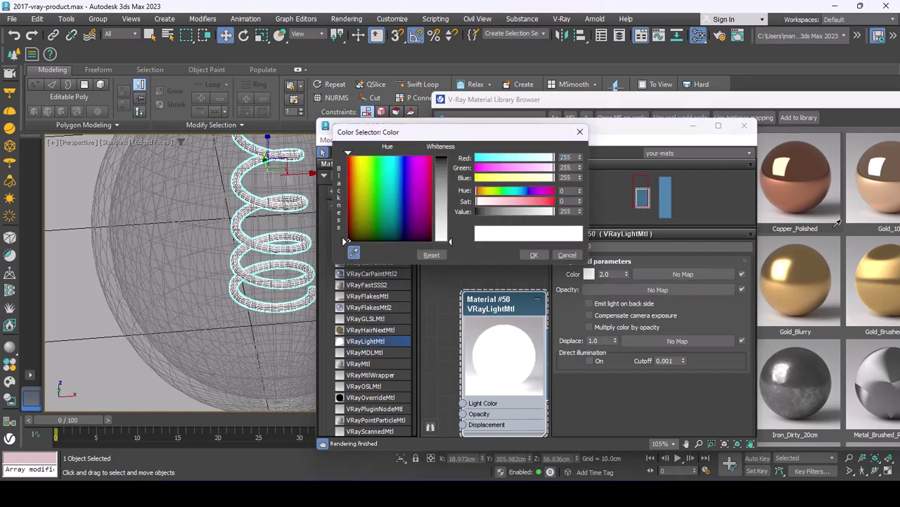
click(878, 262)
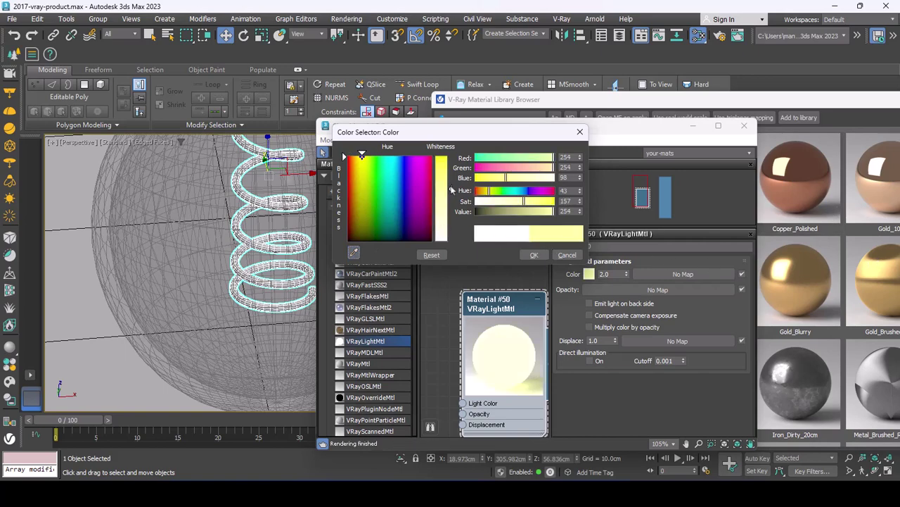
drag(362, 153, 352, 154)
drag(450, 190, 450, 155)
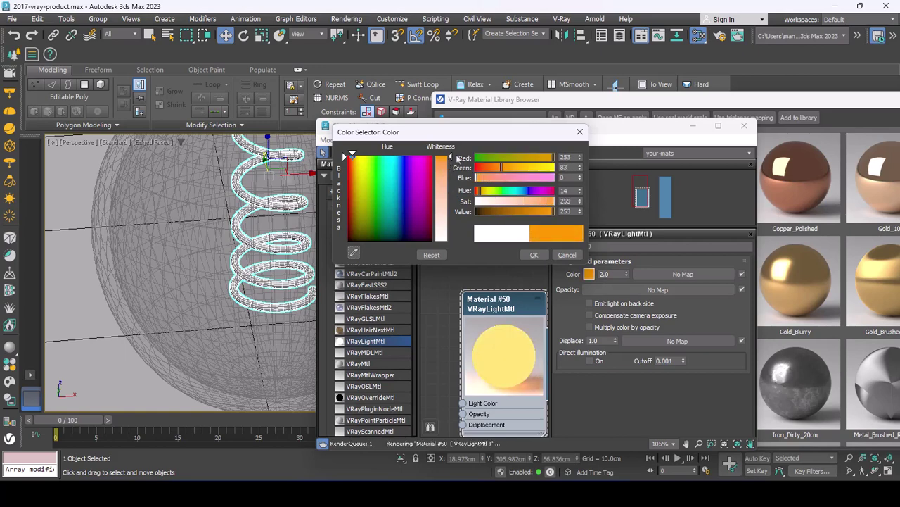
click(532, 256)
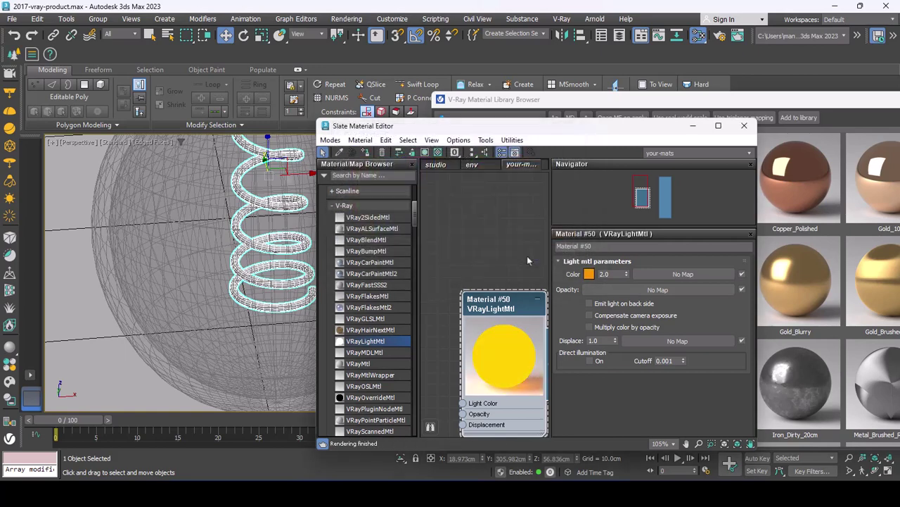
click(367, 153)
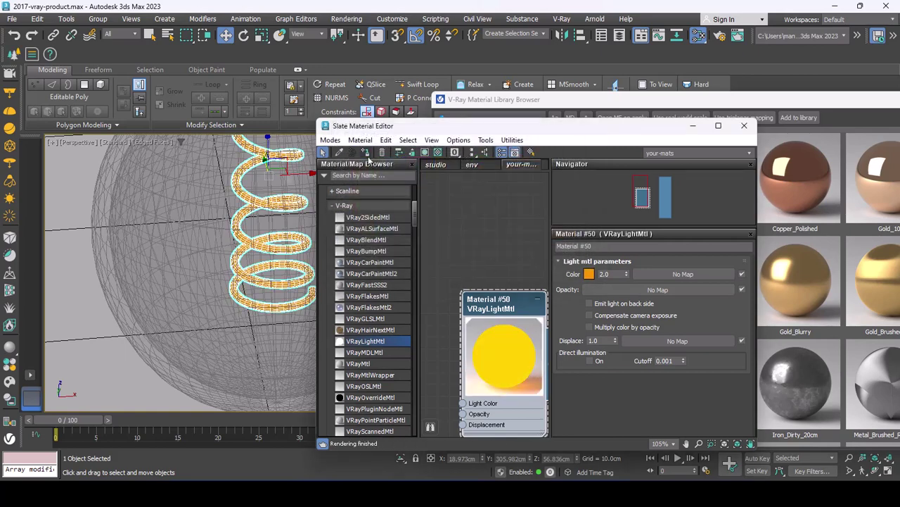
Make the light colour a paler orange (253, 105, 29)
click(589, 274)
drag(428, 146, 431, 159)
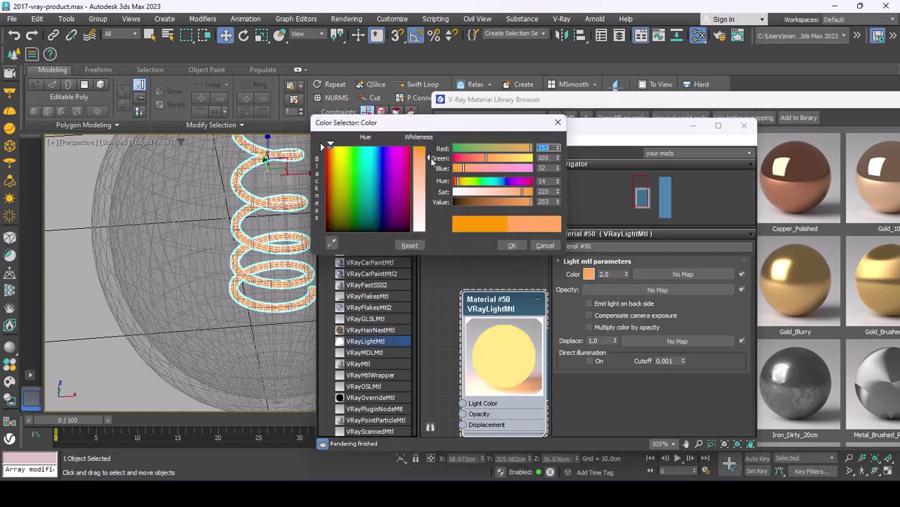
click(512, 245)
scroll(239, 290, down, 3)
Clone the lamp's pipe, holder and bulb together, placing the copy beside the original
scroll(239, 290, down, 3)
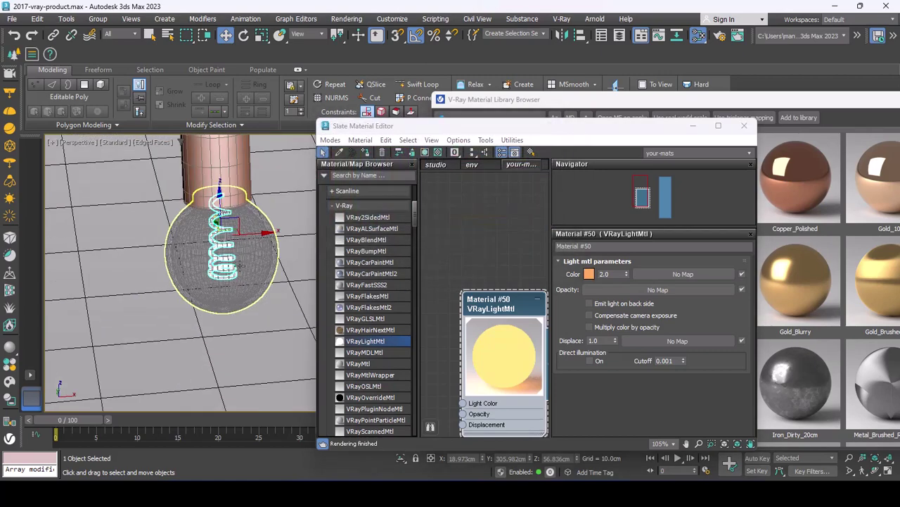
scroll(239, 290, down, 2)
scroll(239, 290, down, 2)
alt+middle_drag(238, 294, 238, 406)
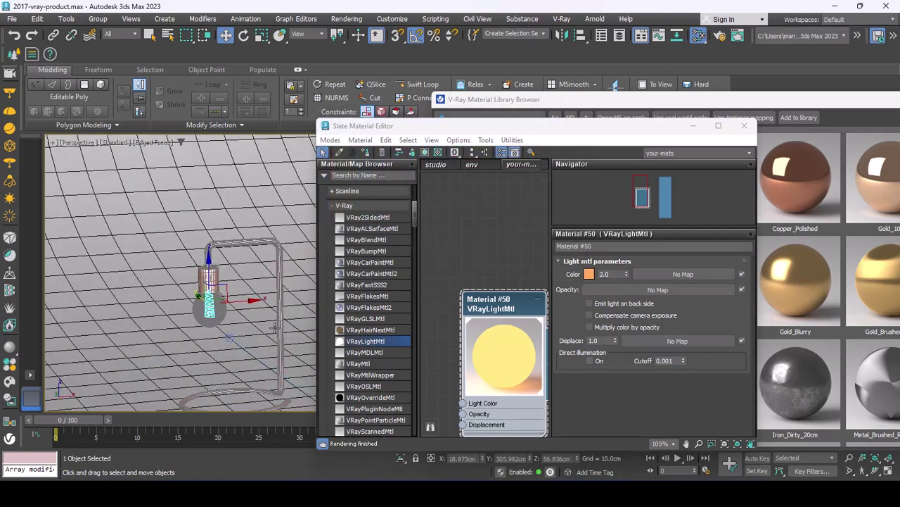
key(ctrl+a)
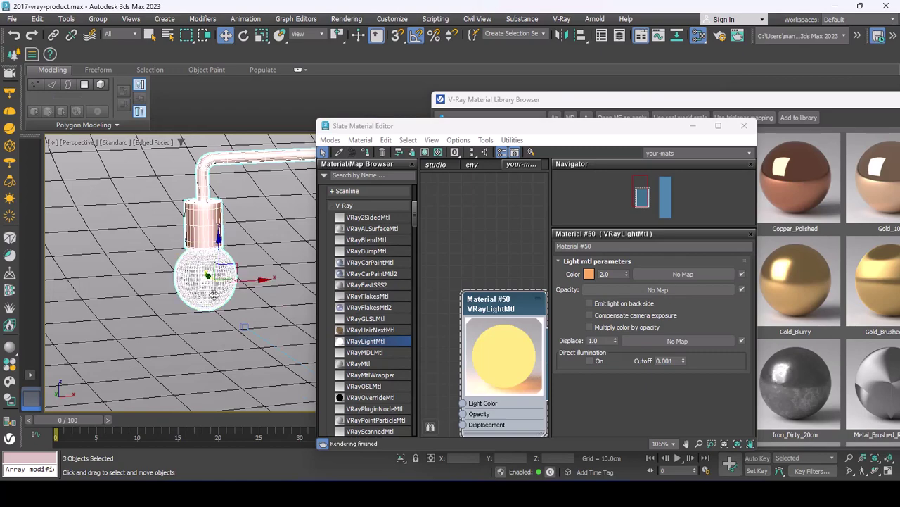
mouse_move(238, 406)
alt+middle_down()
mouse_move(232, 331)
mouse_move(250, 320)
alt+middle_up()
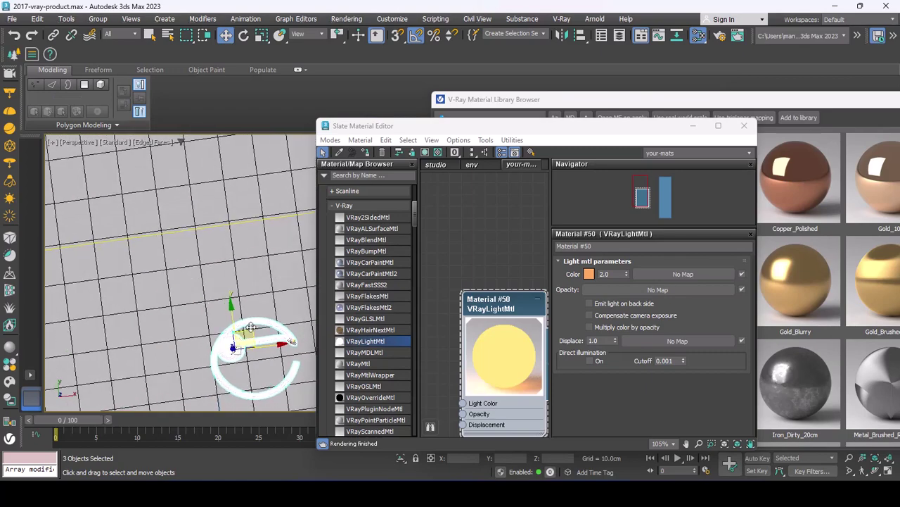
mouse_move(250, 320)
shift+mouse_down()
mouse_move(172, 270)
mouse_move(182, 266)
shift+mouse_up()
click(452, 293)
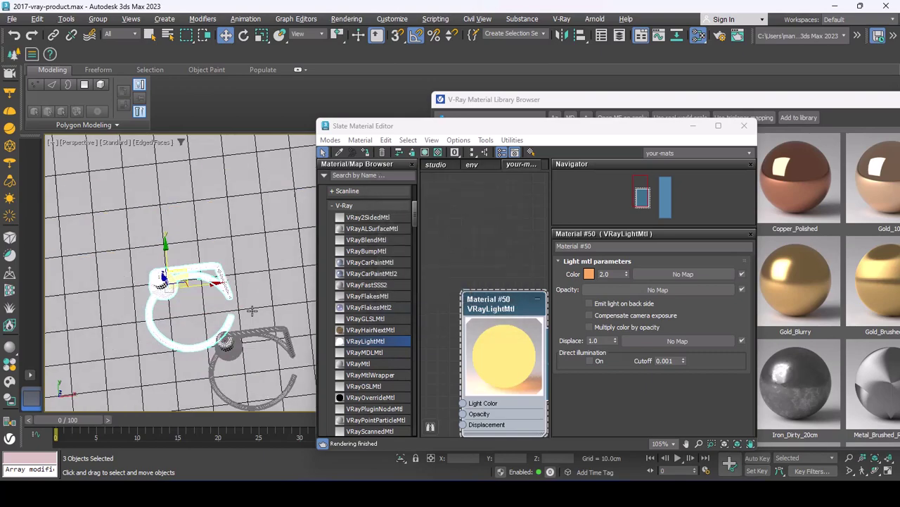
Select the copied lamp's bent pipe and rearrange the material windows
alt+middle_drag(211, 303, 163, 237)
click(198, 243)
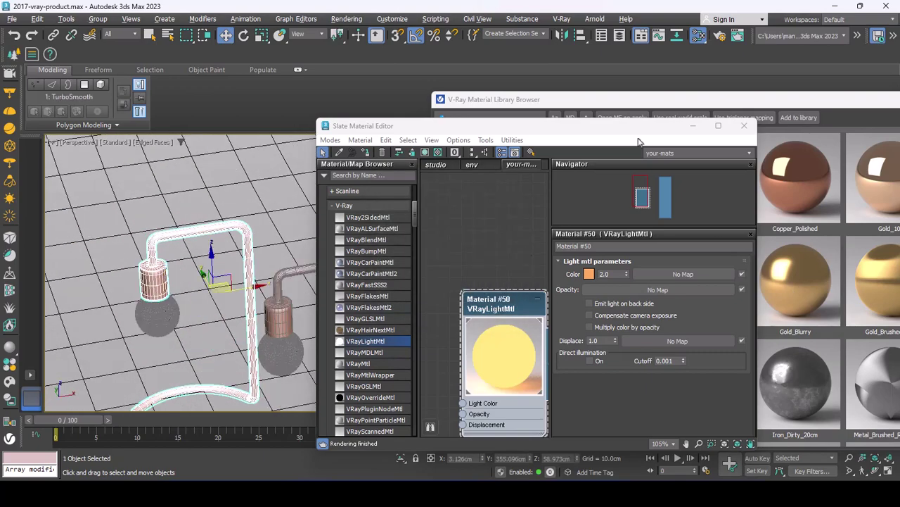
drag(608, 137, 481, 106)
click(513, 103)
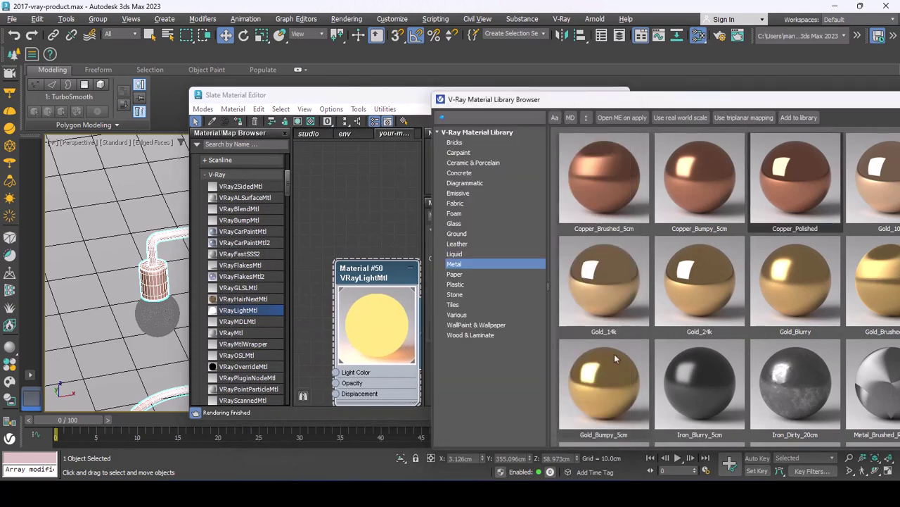
drag(161, 283, 162, 284)
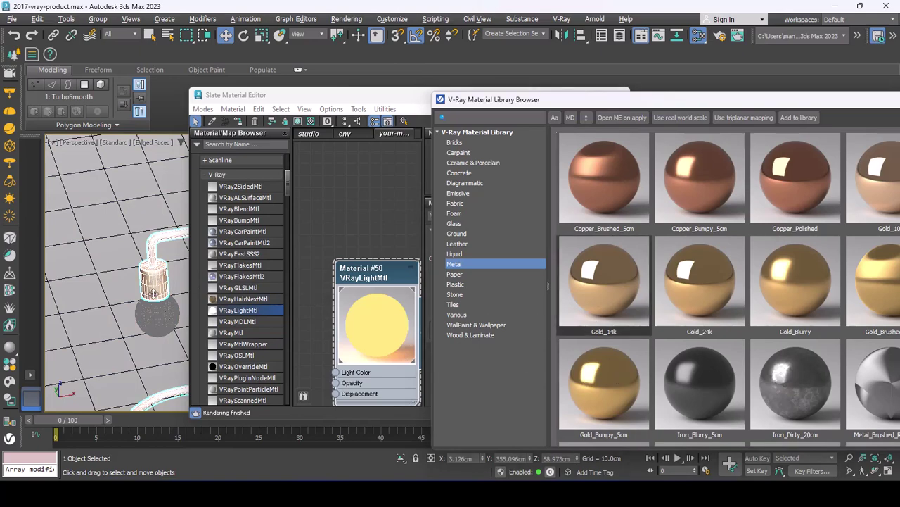
alt+middle_drag(159, 284, 209, 182)
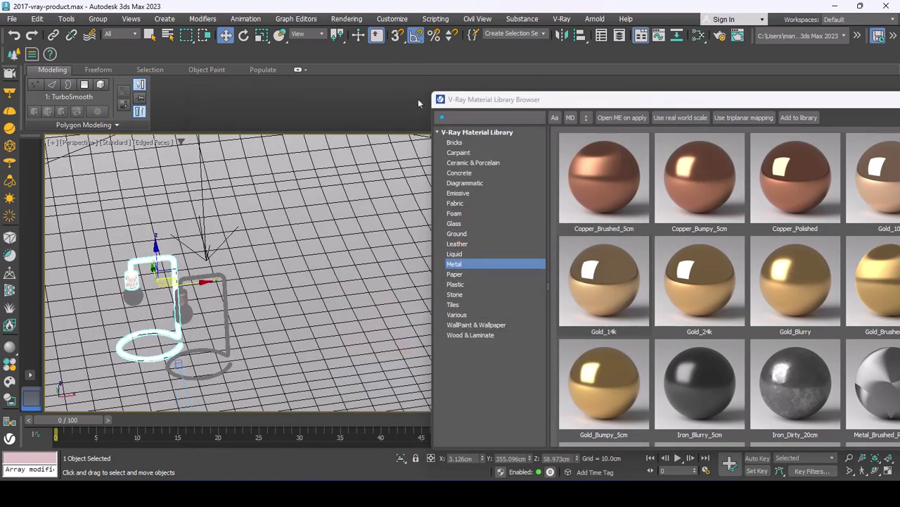
Close the Slate Material Editor and V-Ray material library, then deselect the lamps
click(441, 99)
click(457, 183)
middle_drag(148, 301, 321, 312)
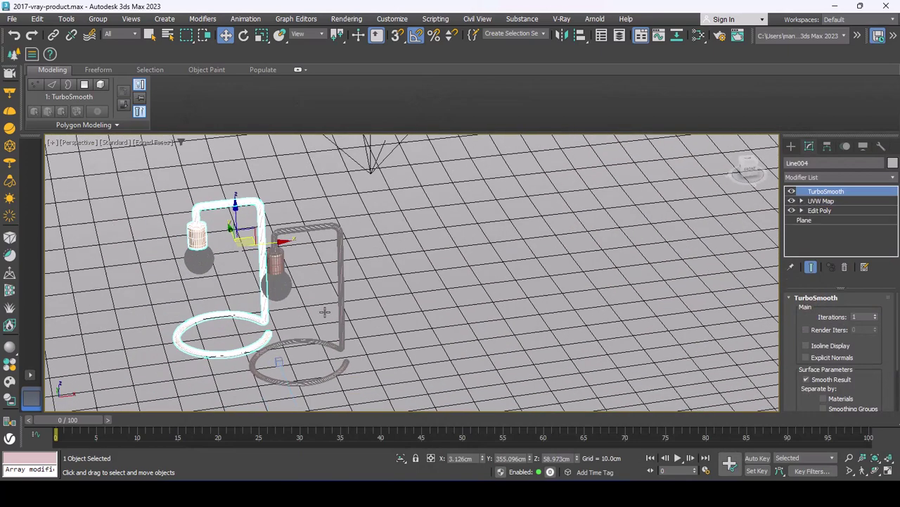
click(323, 303)
right_click(325, 301)
click(338, 339)
Select all lamp parts except the camera and its target, and group them as Group001
scroll(338, 339, down, 3)
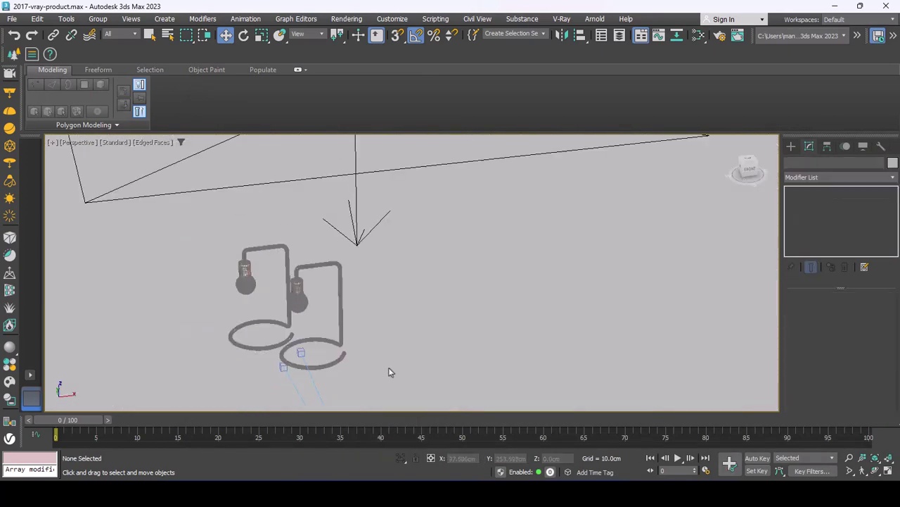
drag(397, 365, 194, 241)
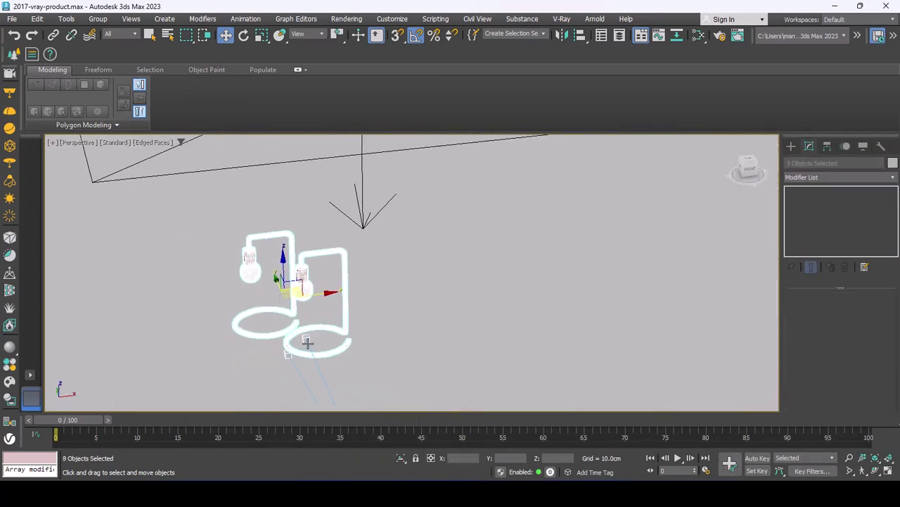
scroll(309, 342, up, 3)
alt+click(304, 337)
alt+click(277, 360)
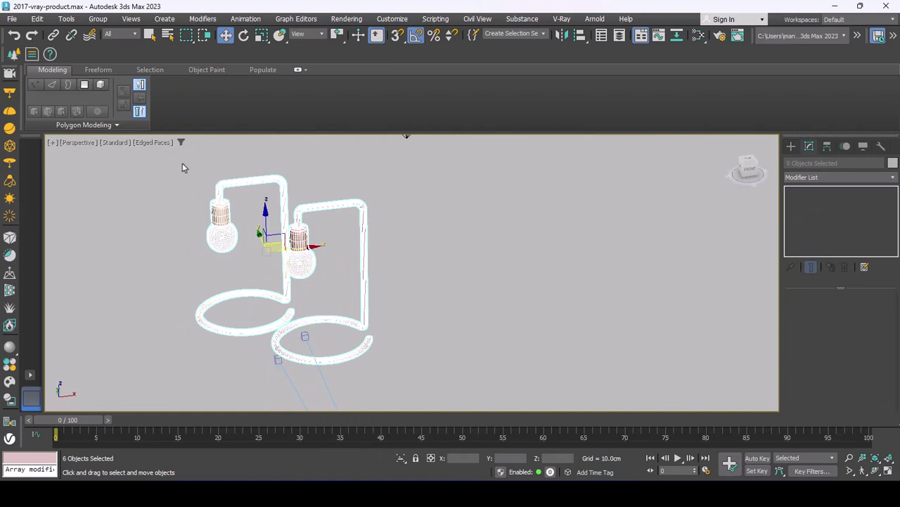
click(98, 19)
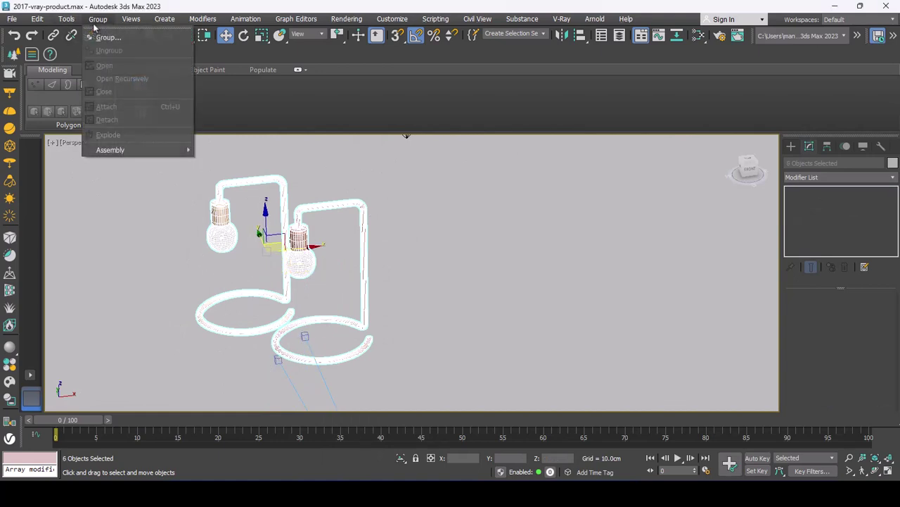
click(105, 36)
click(454, 270)
Unhide all objects to restore the studio backdrop, lights and camera
right_click(408, 325)
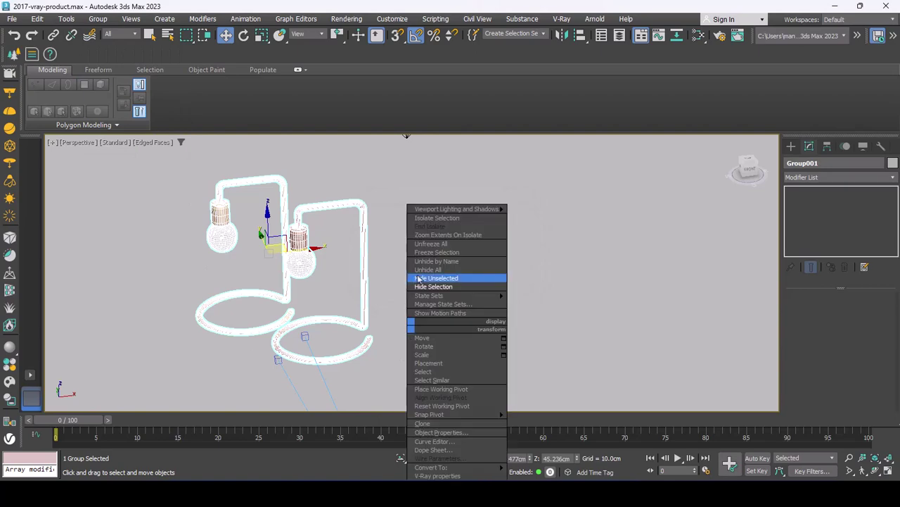
click(426, 270)
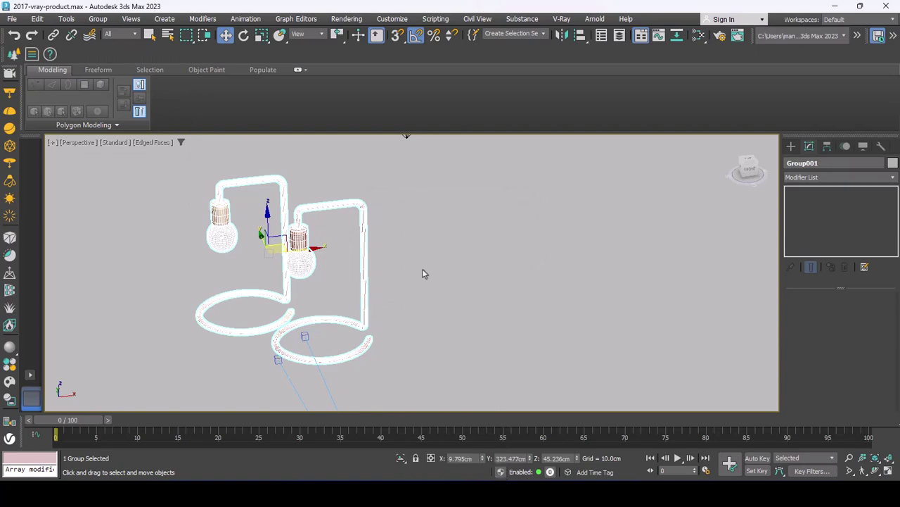
click(453, 265)
click(424, 261)
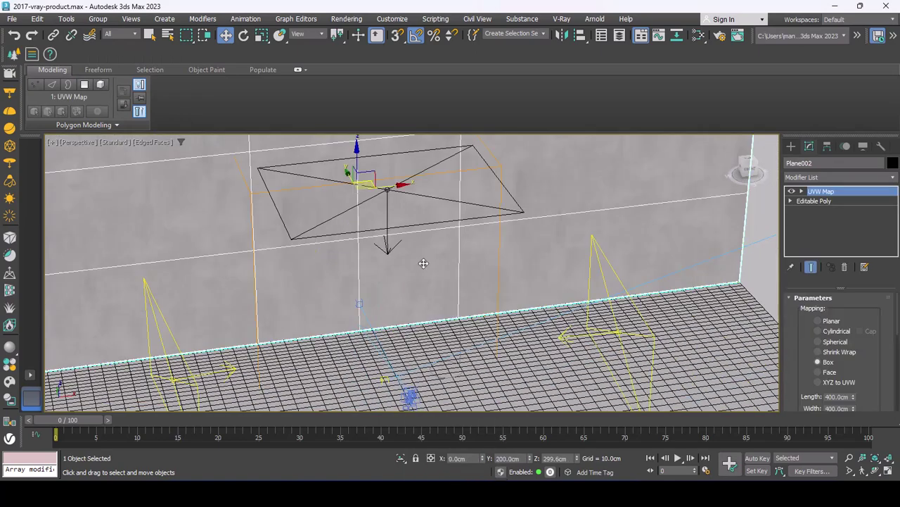
right_click(422, 250)
click(458, 219)
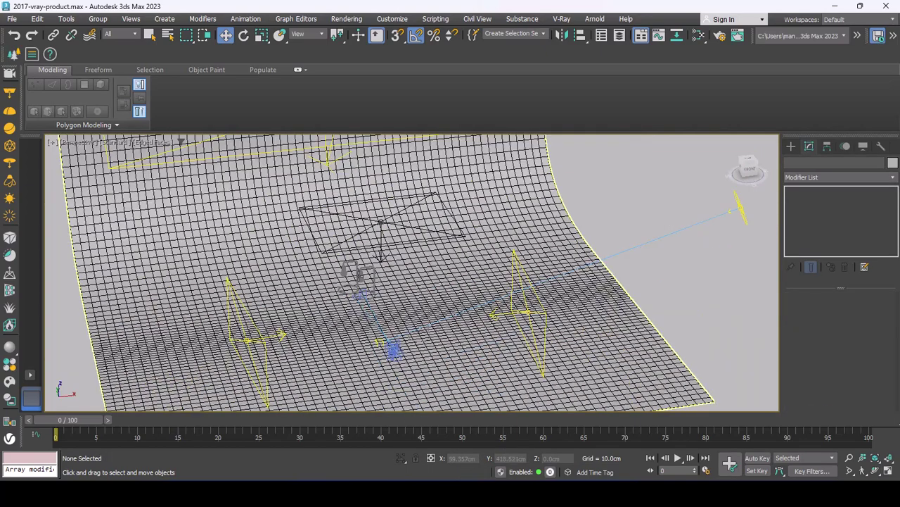
click(361, 274)
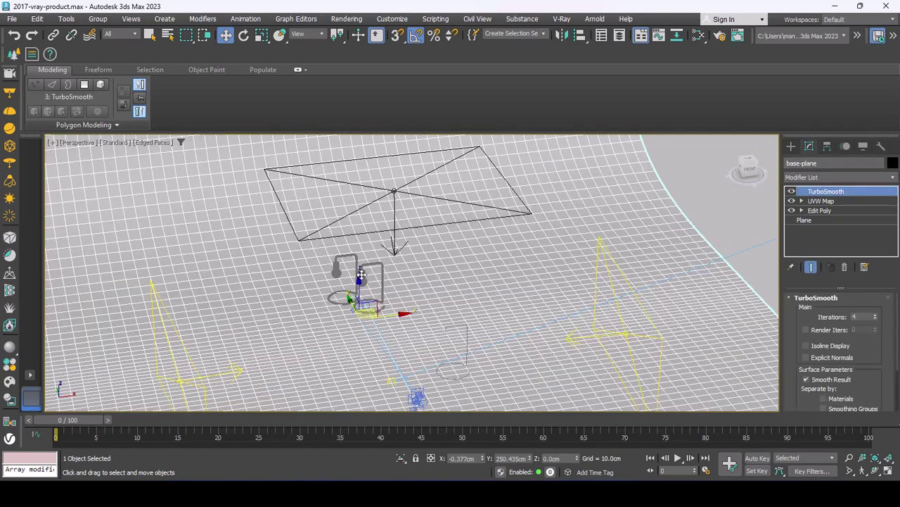
click(360, 275)
View through cam-front with safe frames shown and move Group001 toward the camera
key(c)
double_click(409, 171)
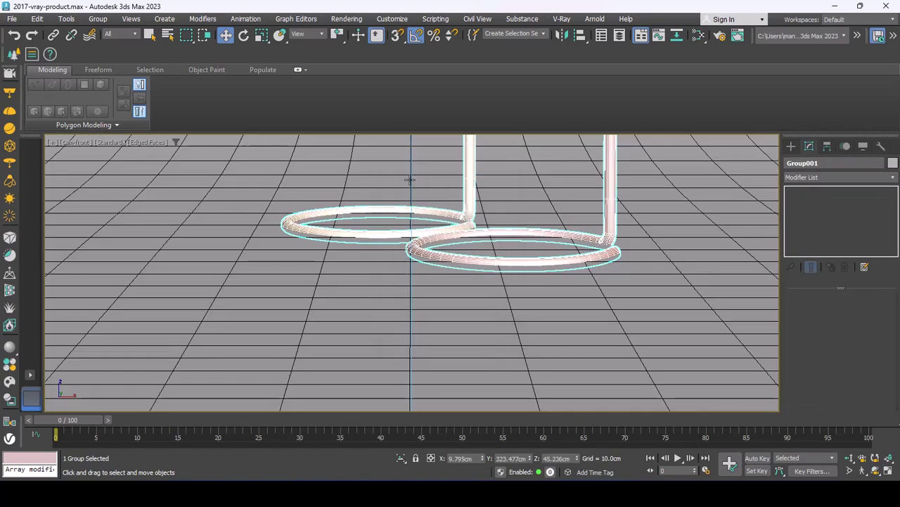
key(shift+f)
middle_drag(428, 229, 435, 257)
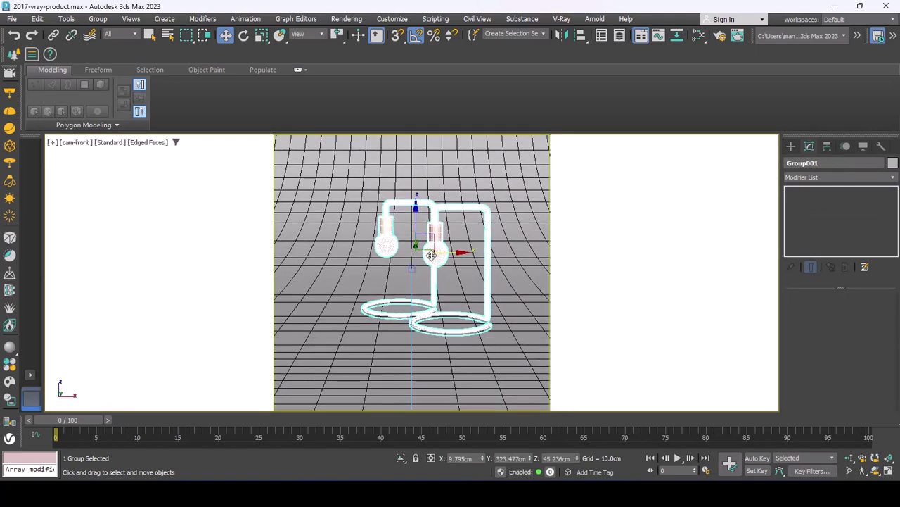
drag(432, 256, 422, 278)
Hide the studio backdrop and open Group001 for editing
click(373, 298)
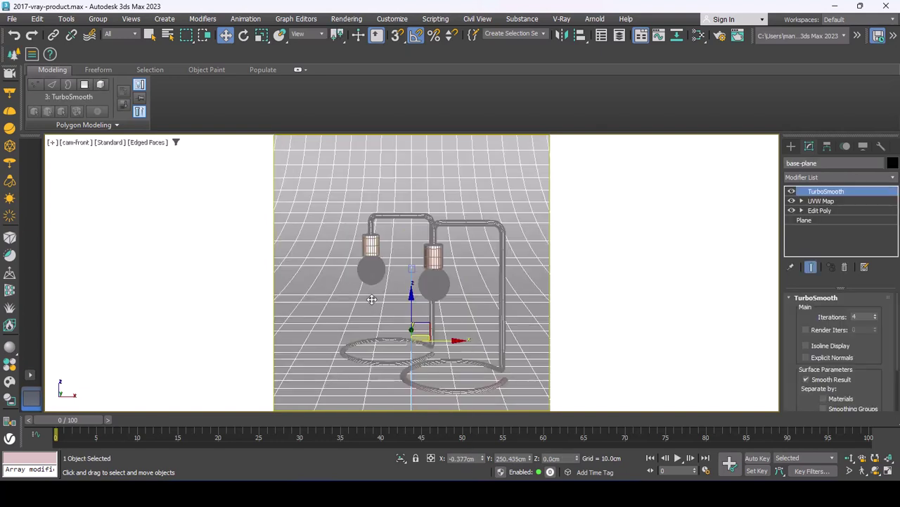
right_click(470, 270)
click(384, 263)
click(366, 236)
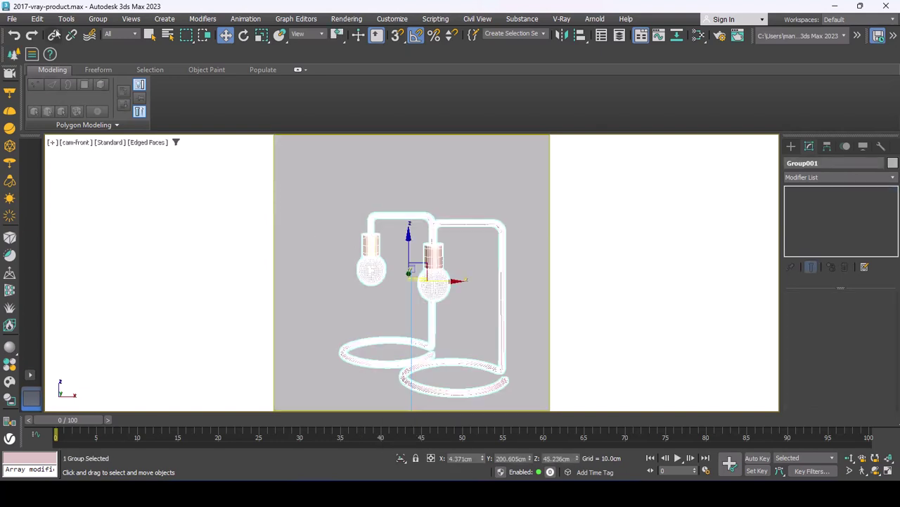
click(98, 19)
click(104, 64)
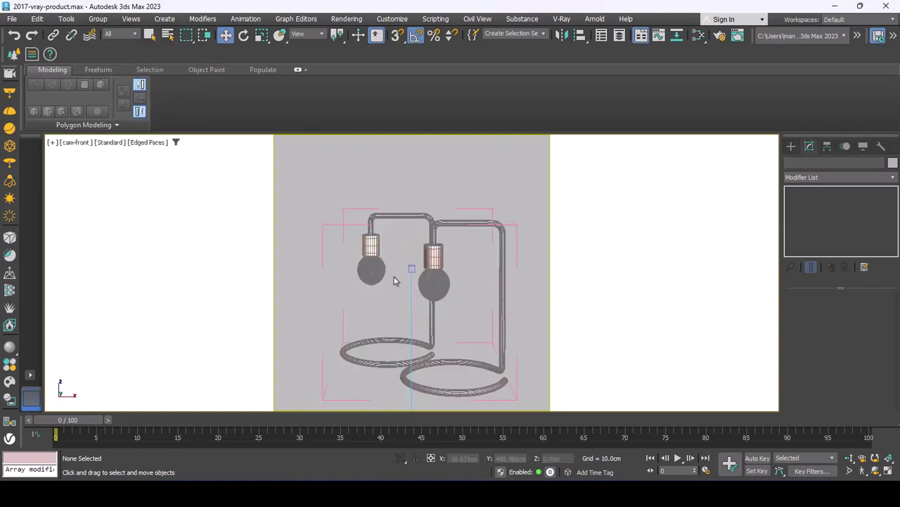
In perspective, rotate one lamp's four parts 15° about Z and shift it slightly left
key(p)
alt+middle_drag(412, 301, 415, 372)
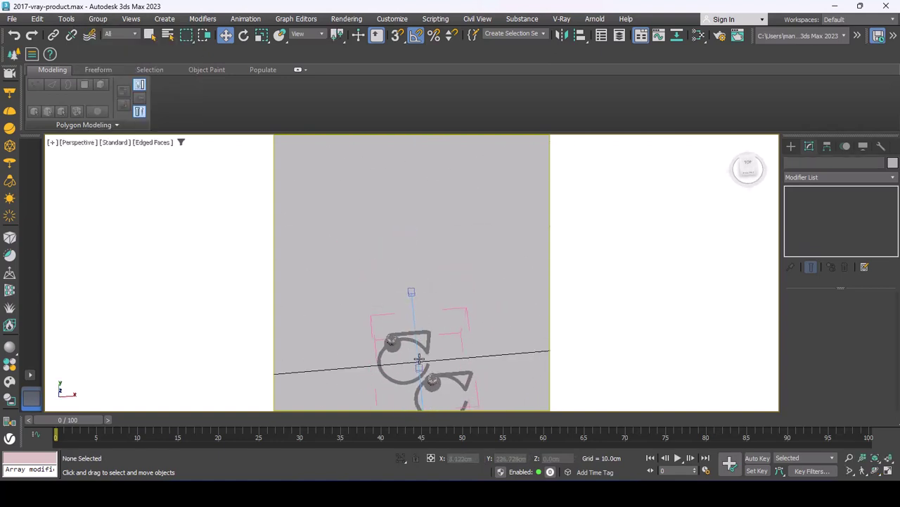
scroll(415, 371, up, 4)
drag(451, 355, 456, 357)
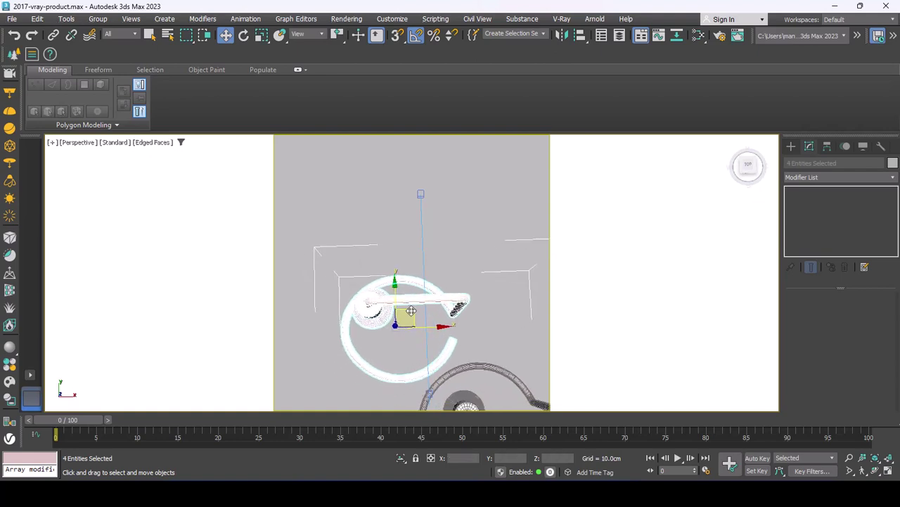
scroll(409, 366, down, 3)
key(e)
drag(409, 369, 413, 355)
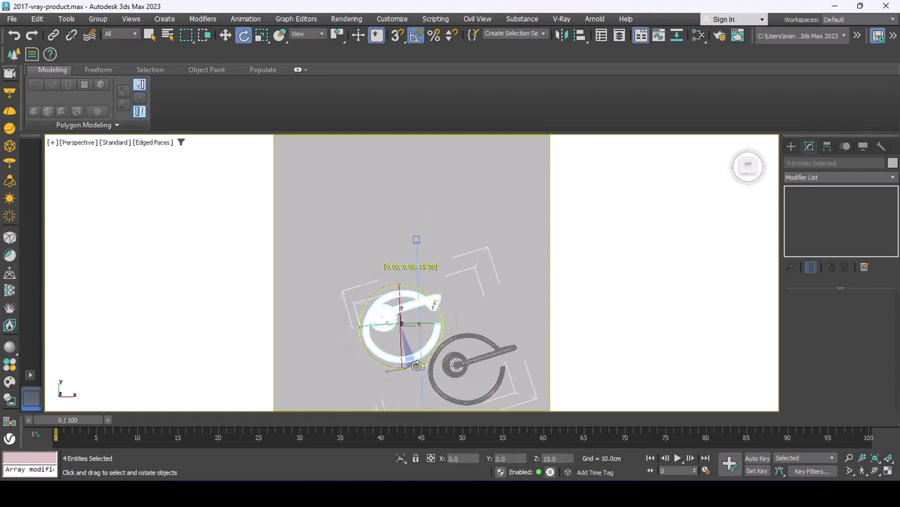
key(w)
drag(415, 310, 422, 317)
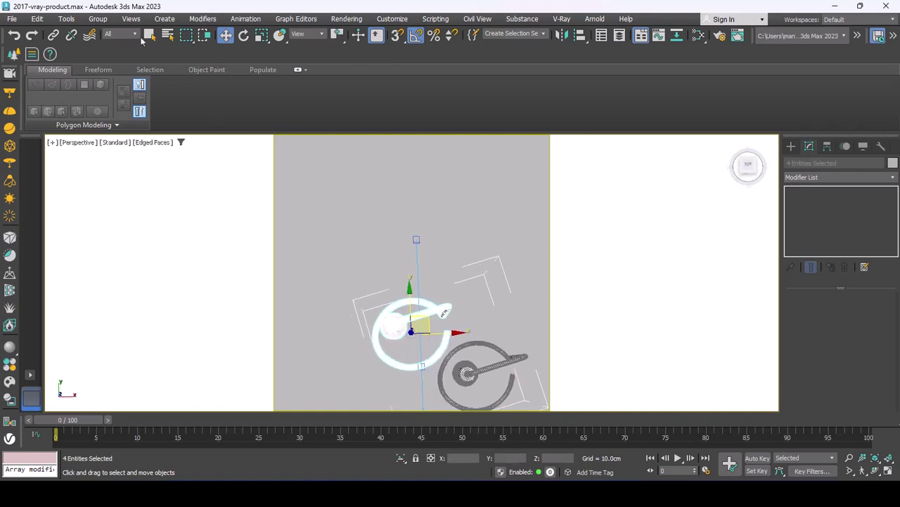
Close Group001 and ungroup the two lamps
click(98, 19)
click(104, 93)
click(98, 19)
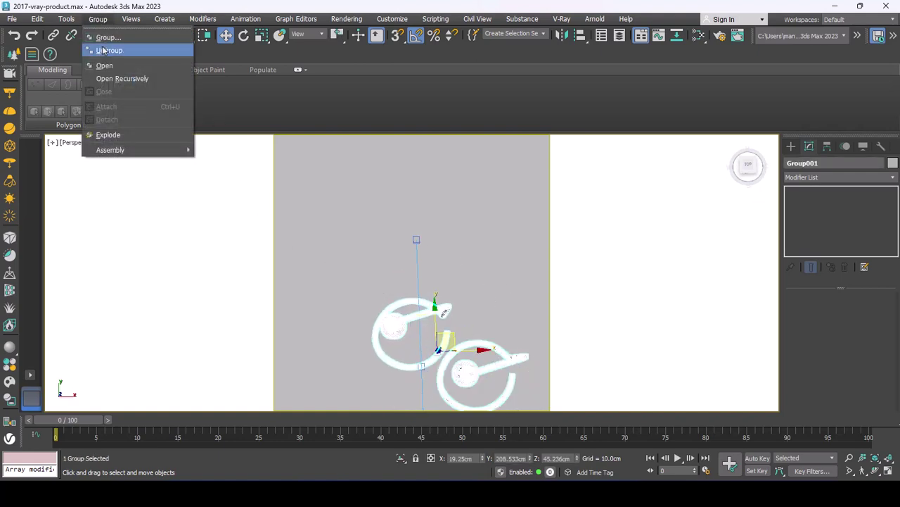
click(109, 50)
Clone one lamp up-left as an independent third copy, select its wire Line004, and open the Slate Material Editor
mouse_move(353, 290)
mouse_down()
mouse_move(401, 364)
mouse_move(425, 349)
mouse_up()
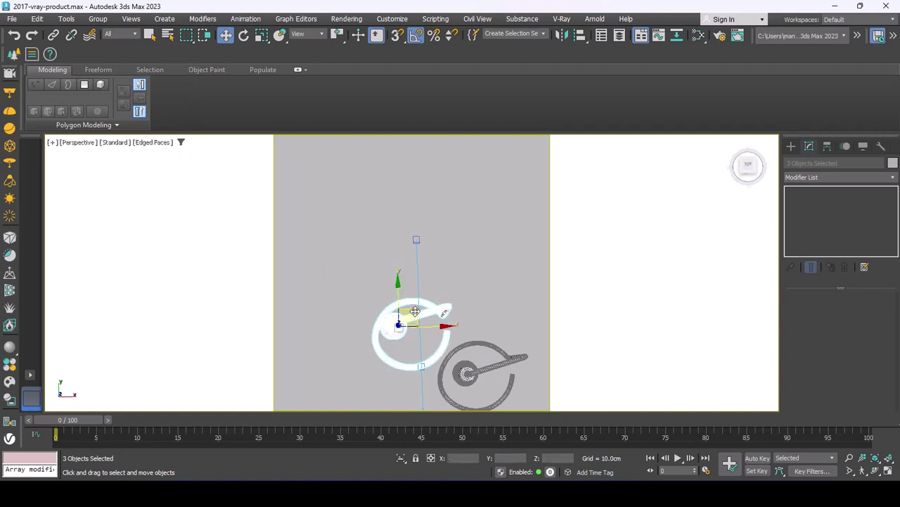
shift+drag(415, 310, 344, 255)
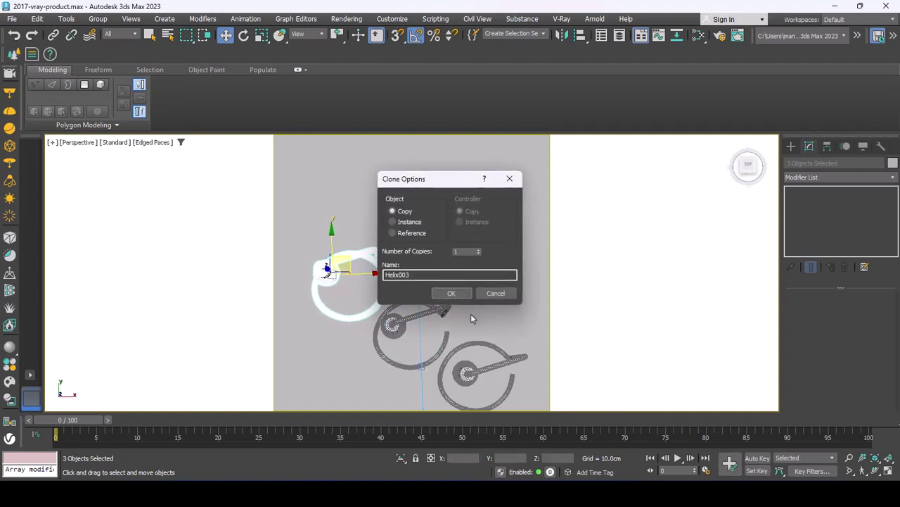
click(450, 292)
click(418, 320)
alt+middle_drag(418, 320, 428, 310)
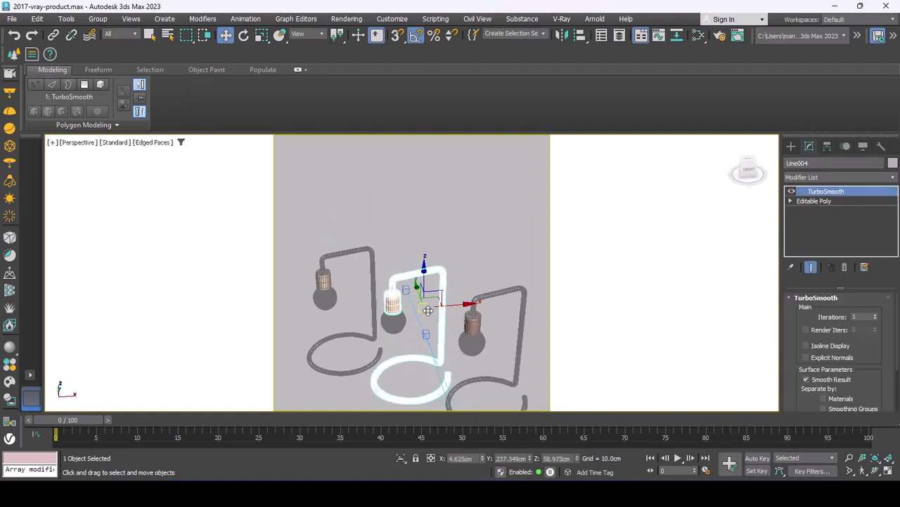
key(m)
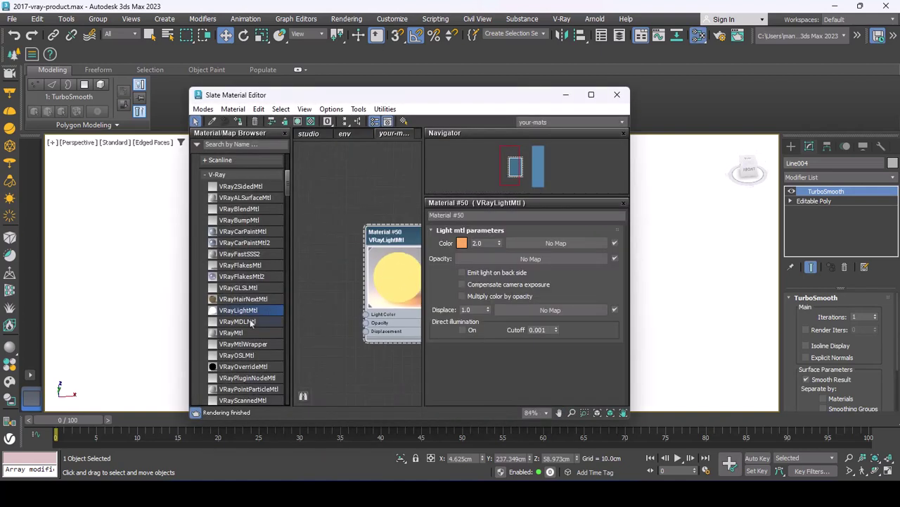
Make Material #51 a VRayMtl with black diffuse, white reflection and 0.8 reflection glossiness
drag(243, 335, 381, 305)
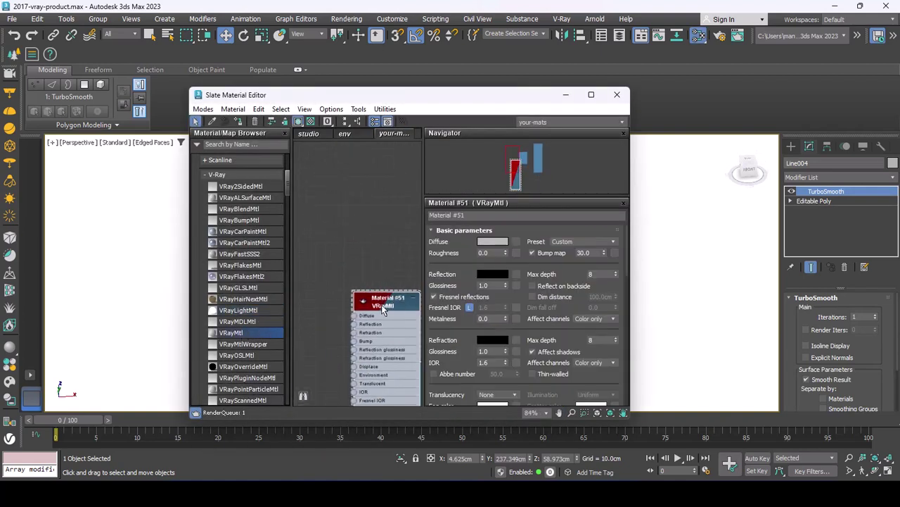
click(492, 274)
drag(380, 228, 457, 228)
click(412, 252)
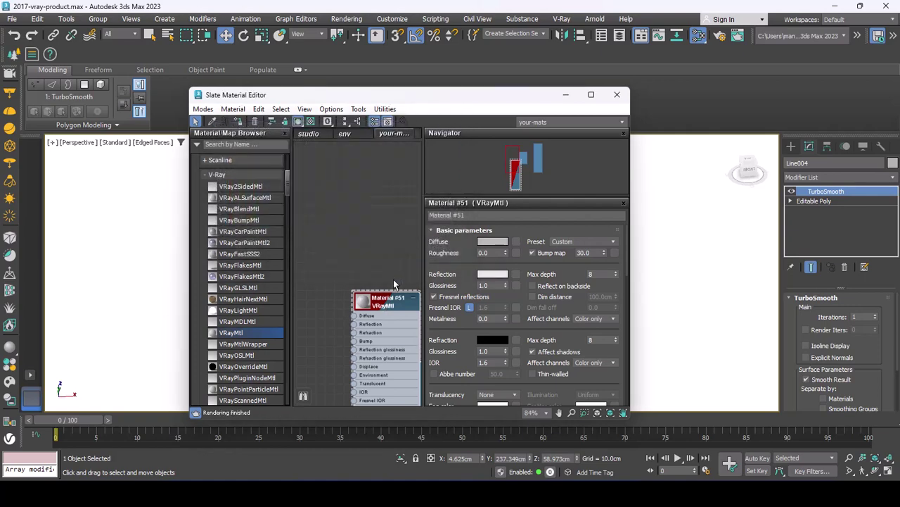
click(493, 241)
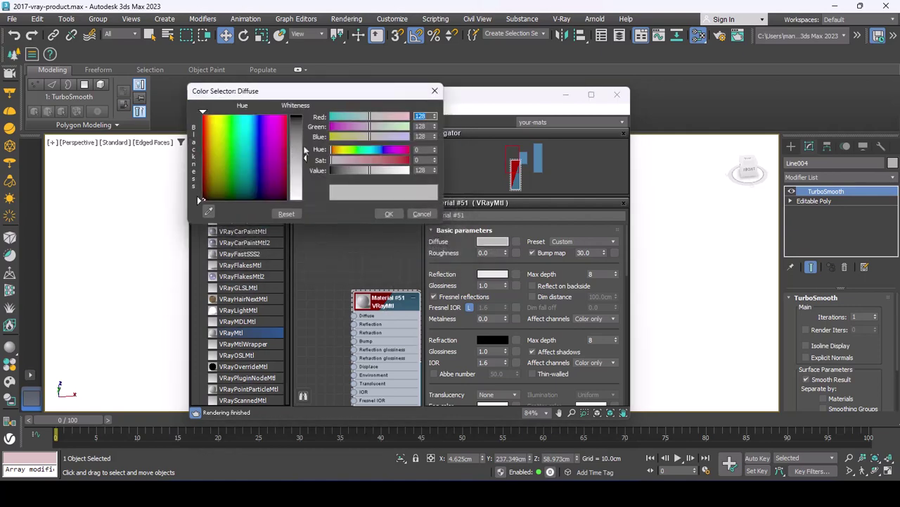
drag(304, 153, 299, 200)
click(389, 213)
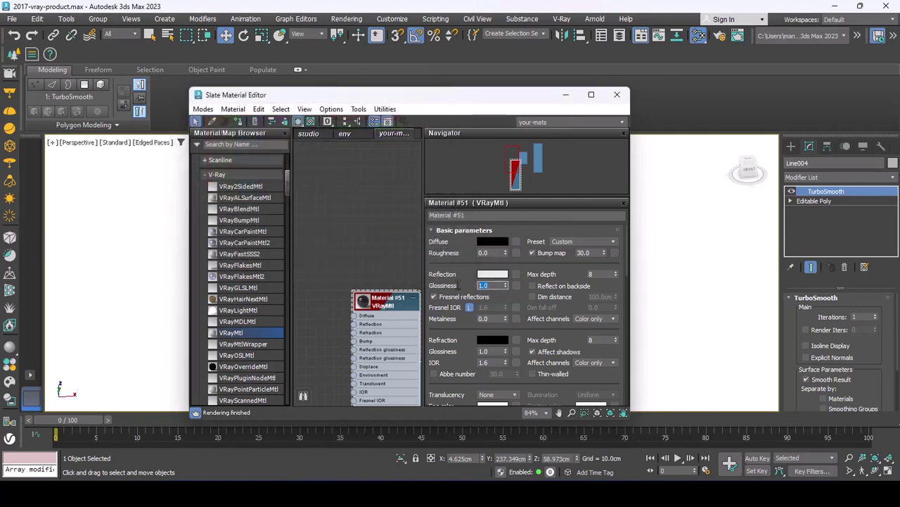
text(0.8)
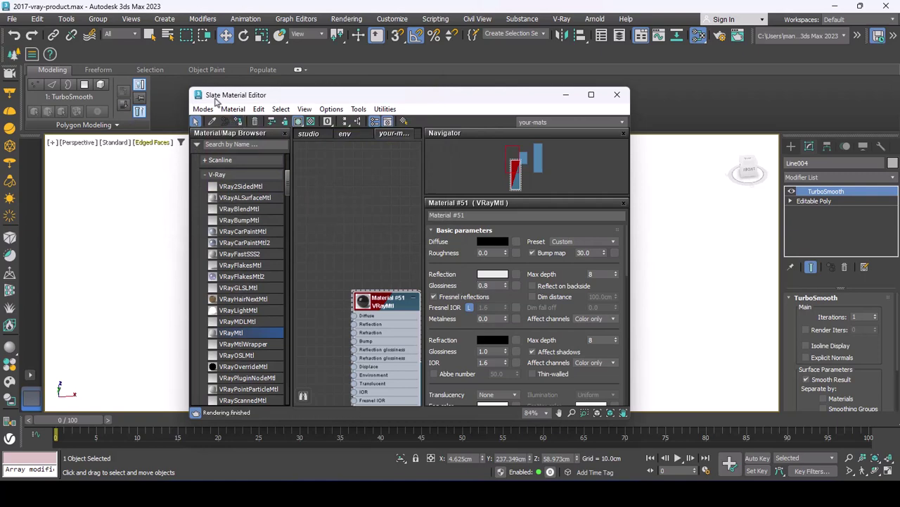
drag(215, 99, 473, 150)
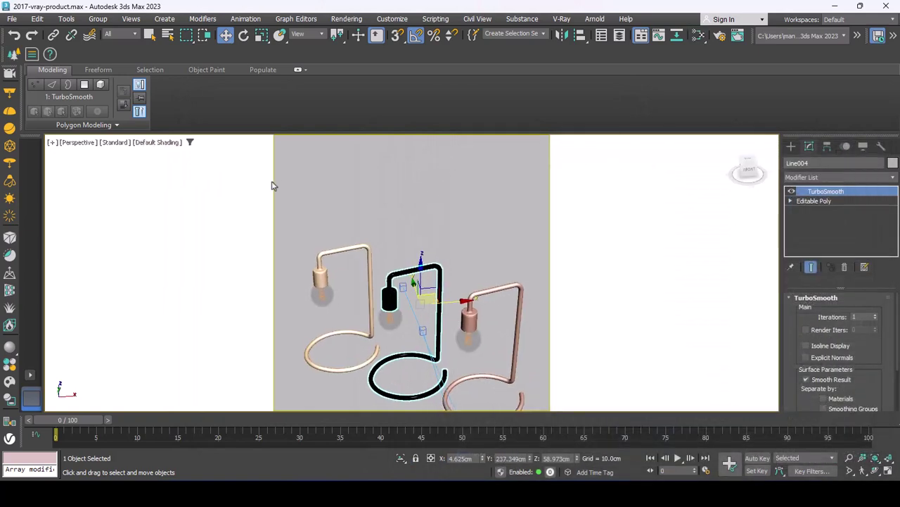
View through cam-front and hide the textured plane while keeping the lamps visible
right_click(427, 297)
key(c)
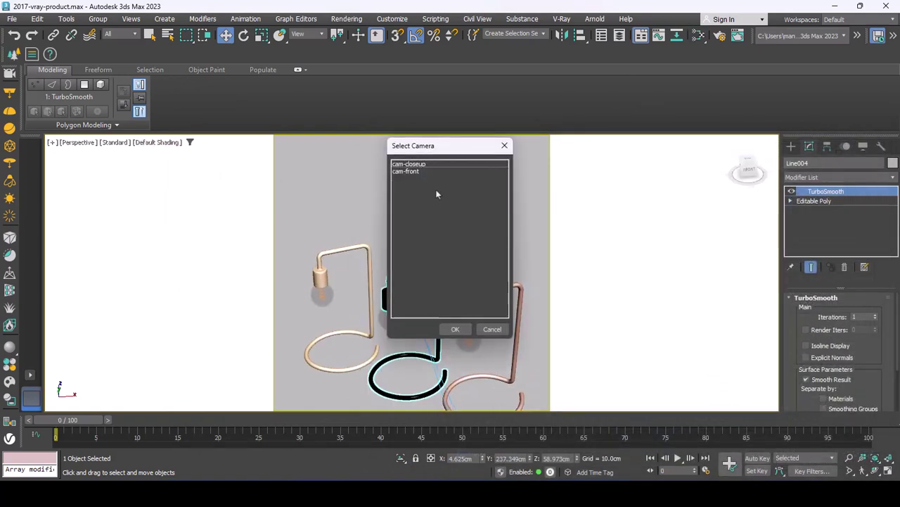
double_click(410, 171)
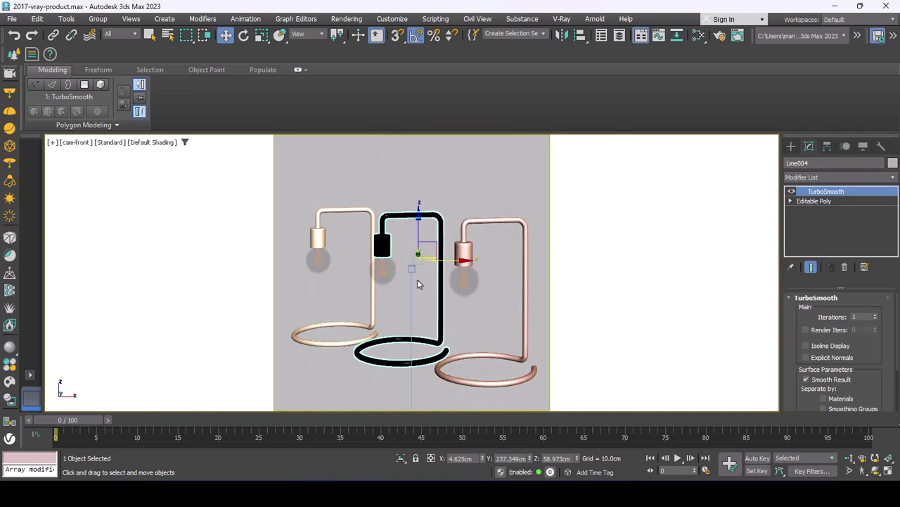
middle_drag(418, 284, 415, 279)
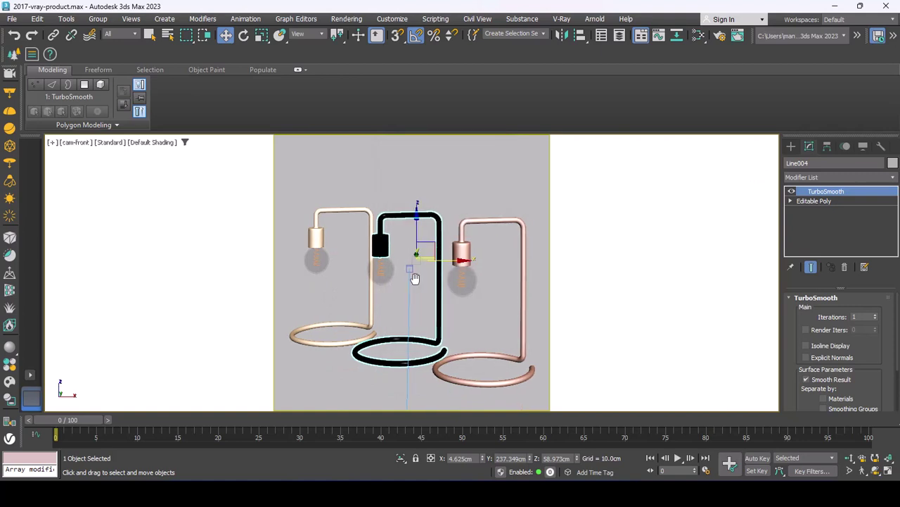
right_click(415, 278)
click(433, 221)
click(384, 304)
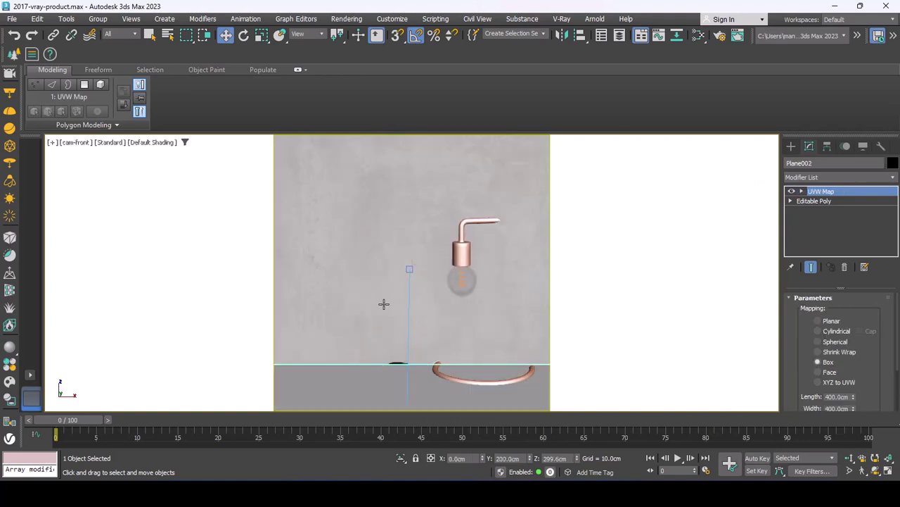
right_click(384, 304)
click(429, 277)
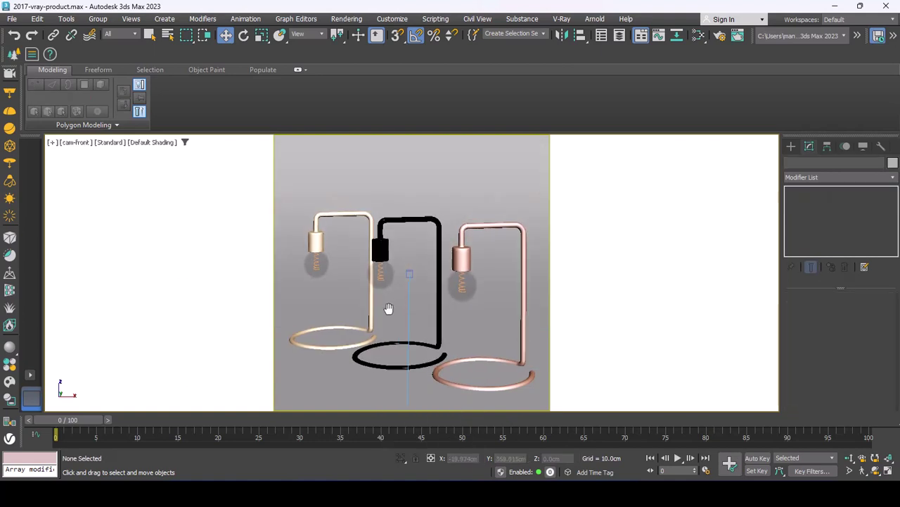
middle_drag(389, 308, 389, 311)
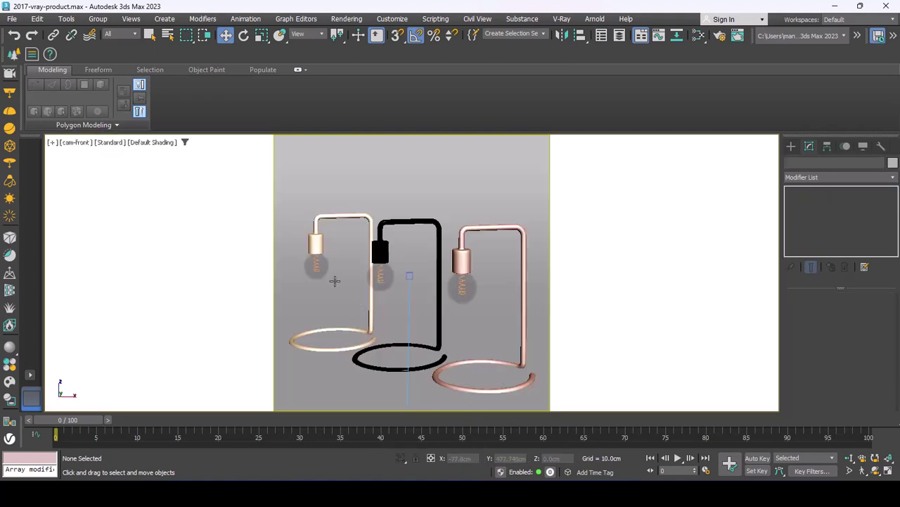
Select the base-plane backdrop and render the cam-front view with Shift+Q
click(314, 226)
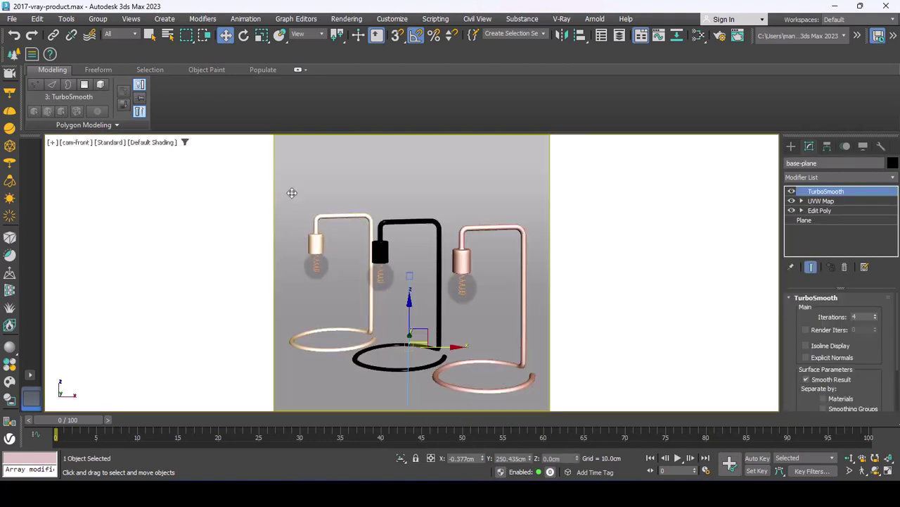
key(F3)
key(F3)
key(shift+q)
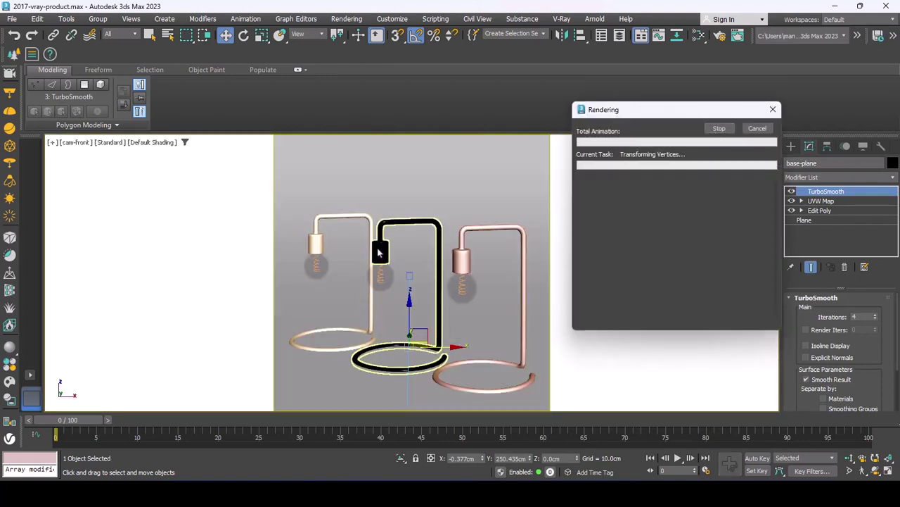
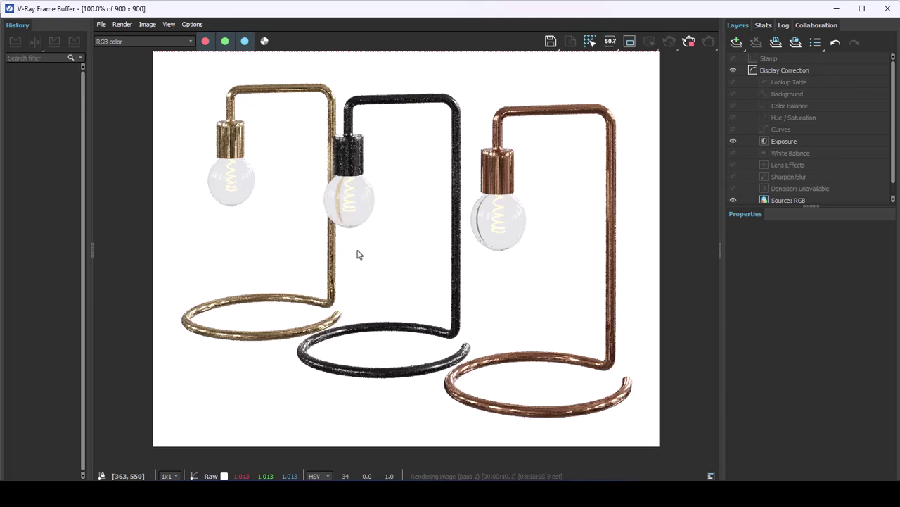
Inspect the finished three-lamp render, then close the V-Ray Frame Buffer
scroll(357, 254, down, 3)
scroll(434, 266, up, 3)
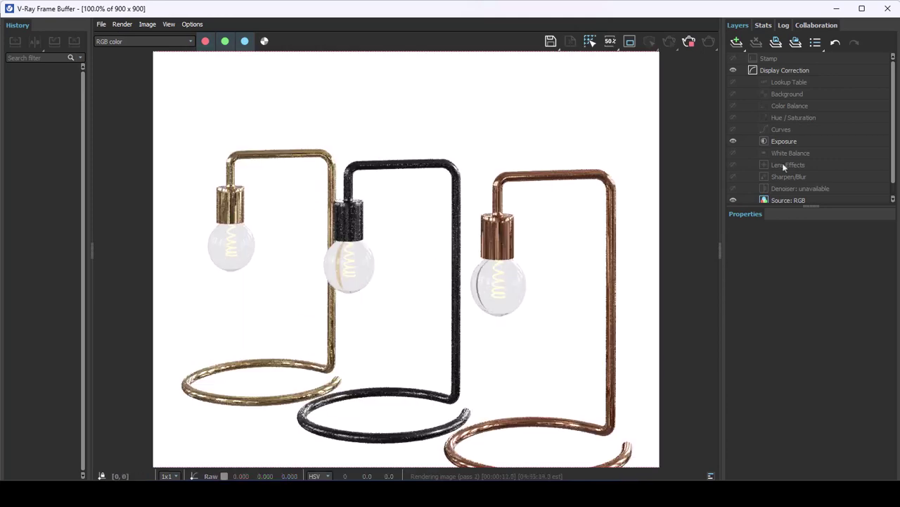
scroll(764, 190, down, 1)
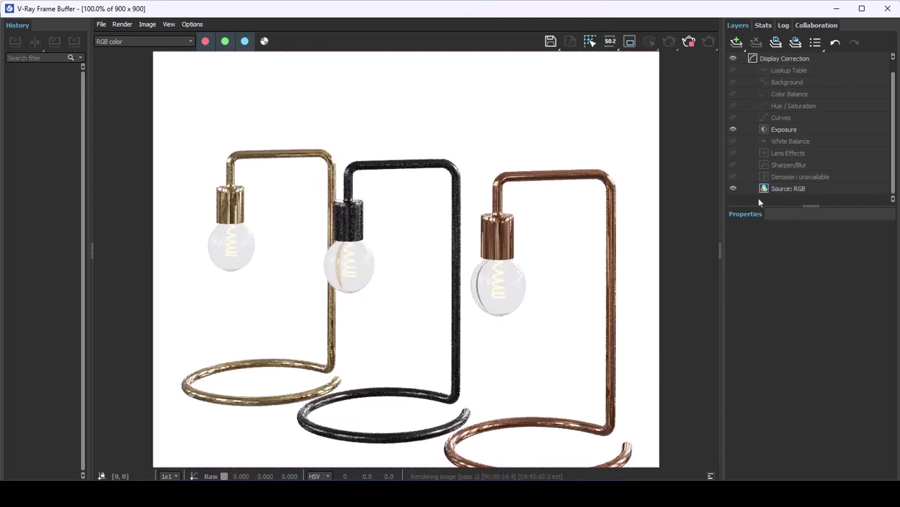
click(889, 9)
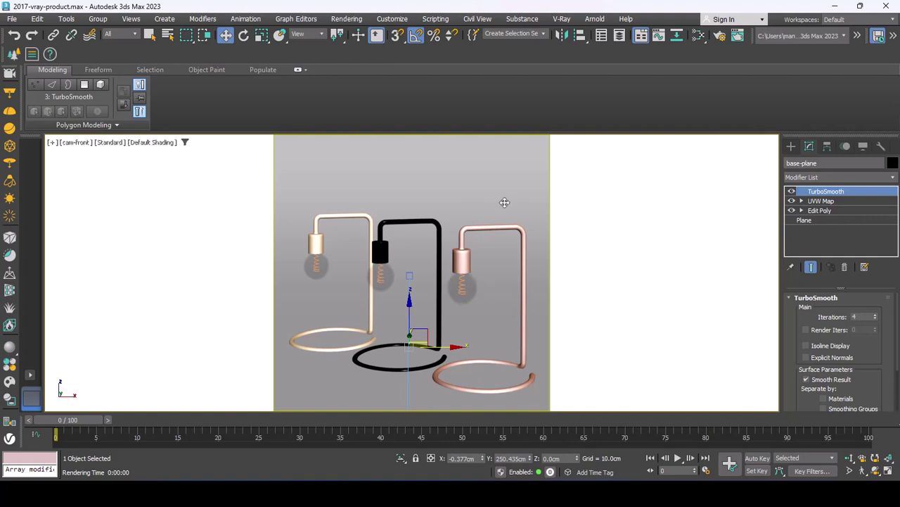
Select all the lamp objects and try lowering them, then cancel the move
key(F3)
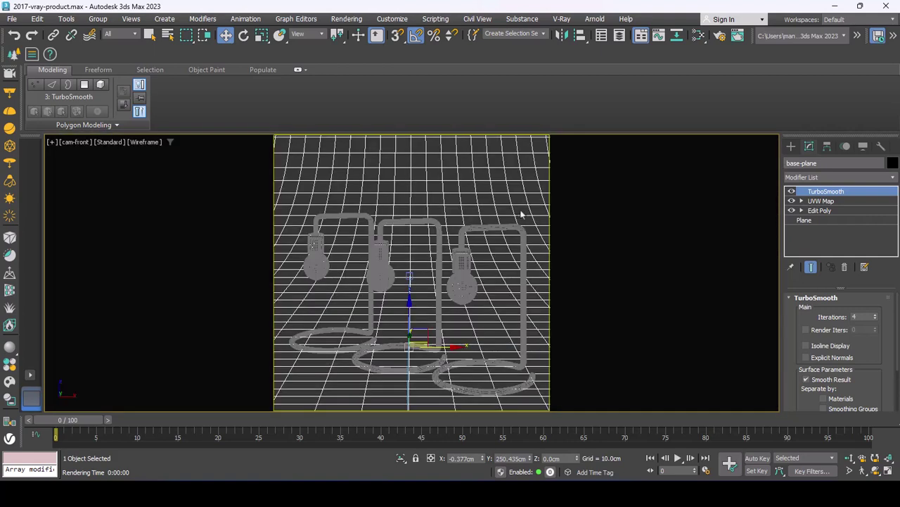
key(ctrl+i)
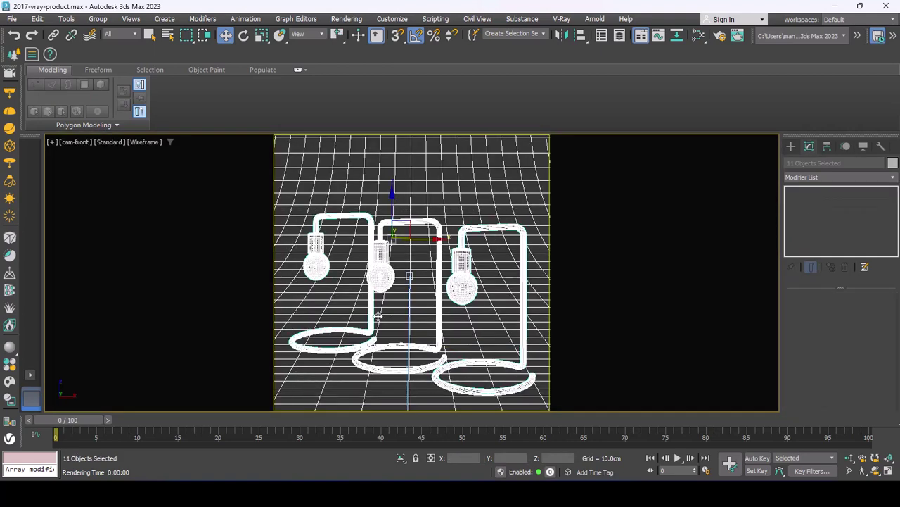
key(F3)
alt+click(410, 273)
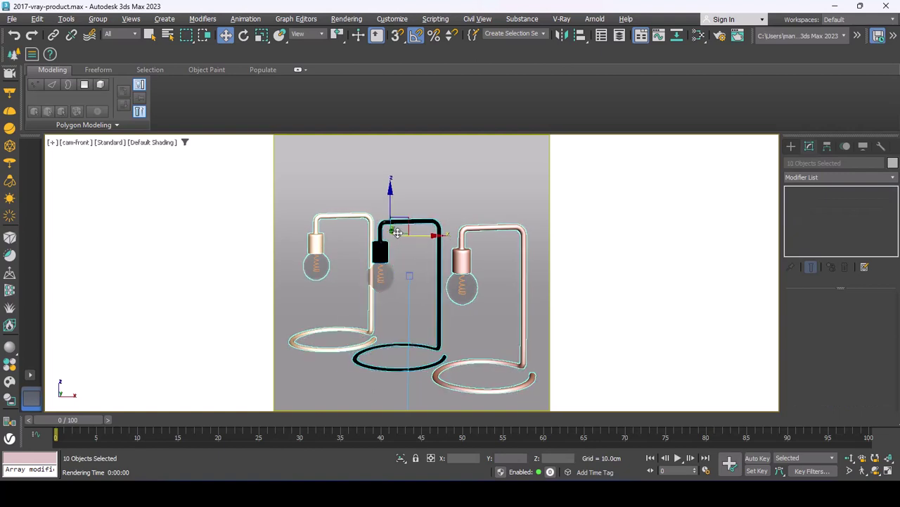
drag(391, 217, 390, 259)
key(F3)
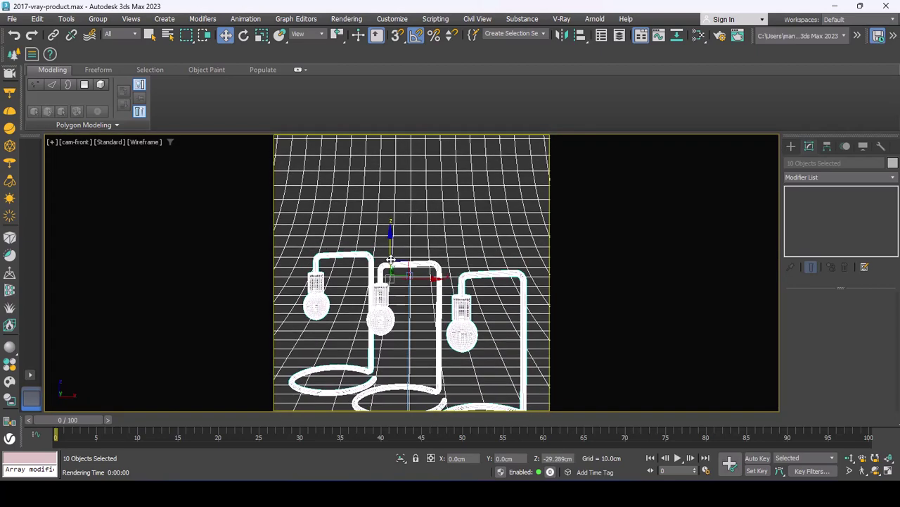
right_click(391, 259)
Drop the floor from the selection, raise the lamp parts slightly, and start grouping them
alt+click(356, 260)
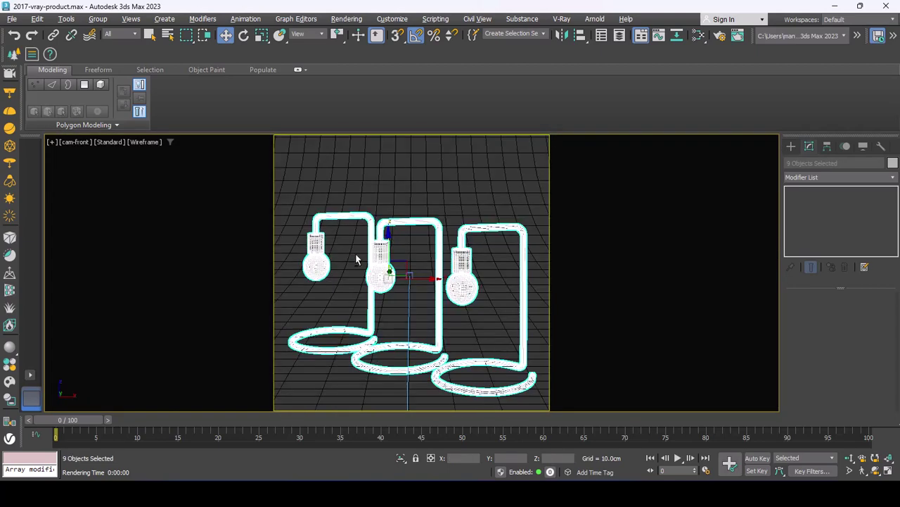
key(F3)
drag(391, 256, 389, 254)
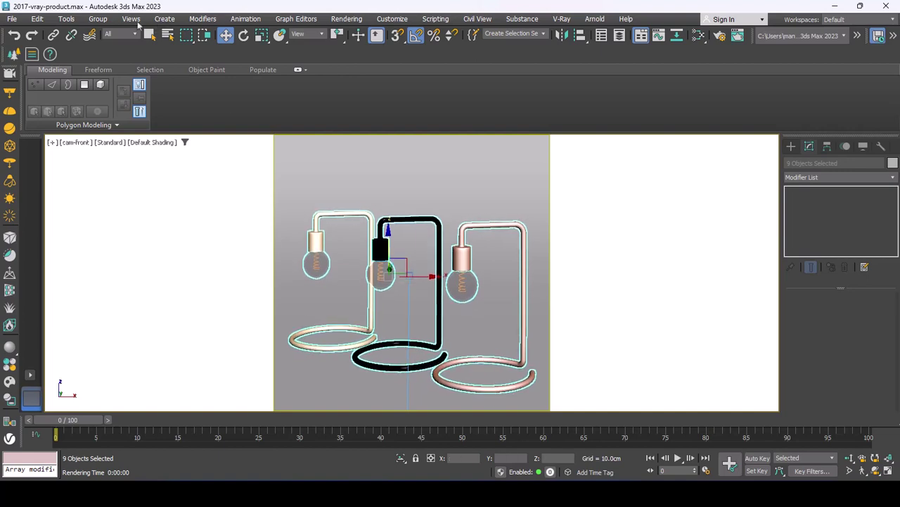
click(97, 19)
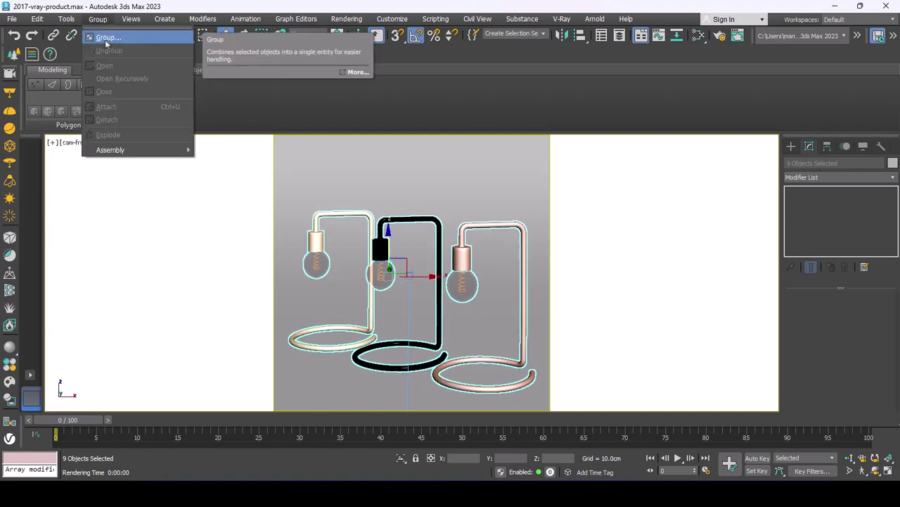
click(107, 38)
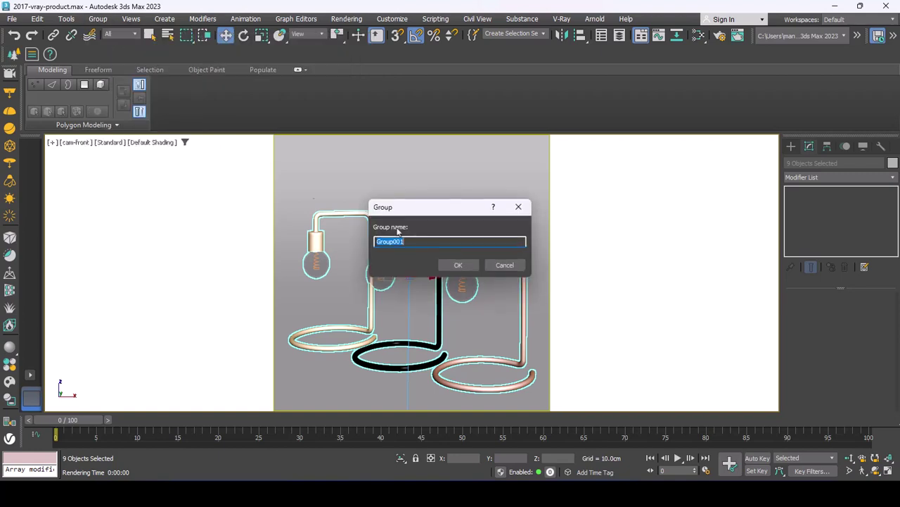
Confirm the group as Group001 and select Material #50 in the Slate material editor
click(458, 265)
key(m)
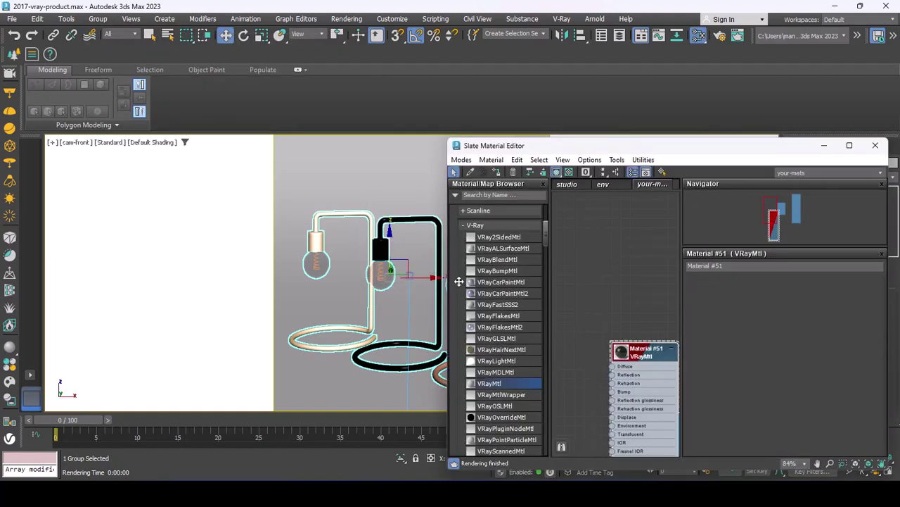
click(622, 268)
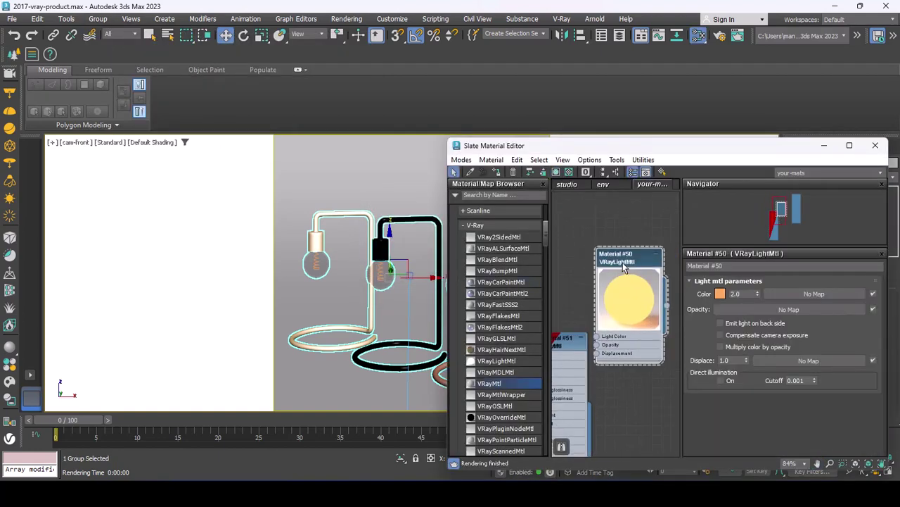
Shift Material #50's glow colour to lighter yellow-orange (RGB 253, 133, 29) and close the editor
click(719, 294)
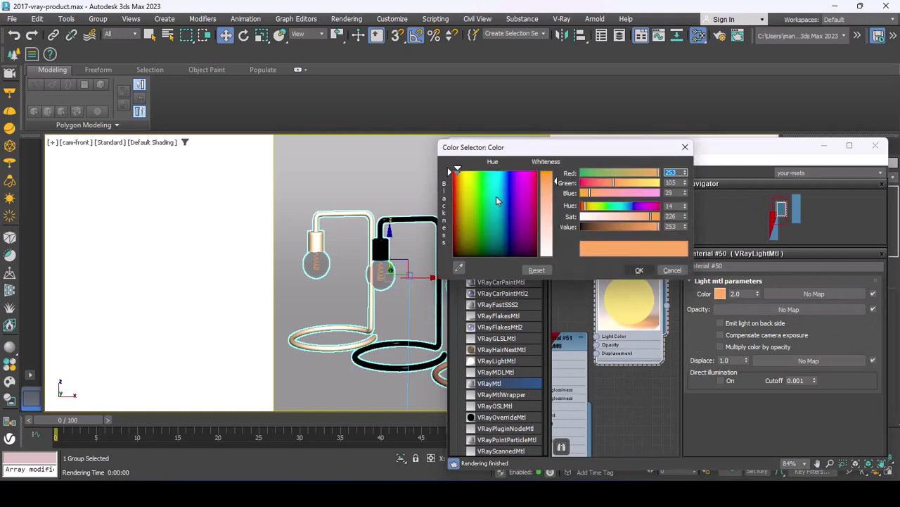
drag(613, 182, 623, 183)
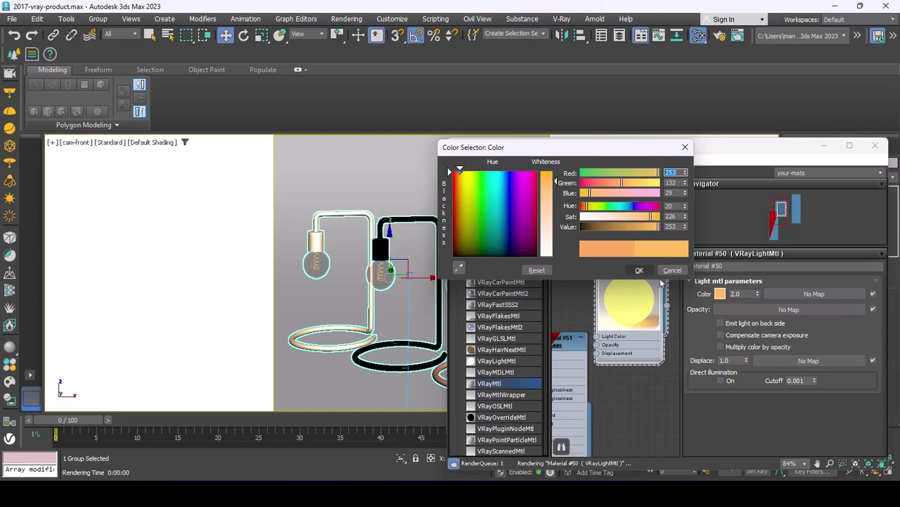
click(640, 269)
click(456, 146)
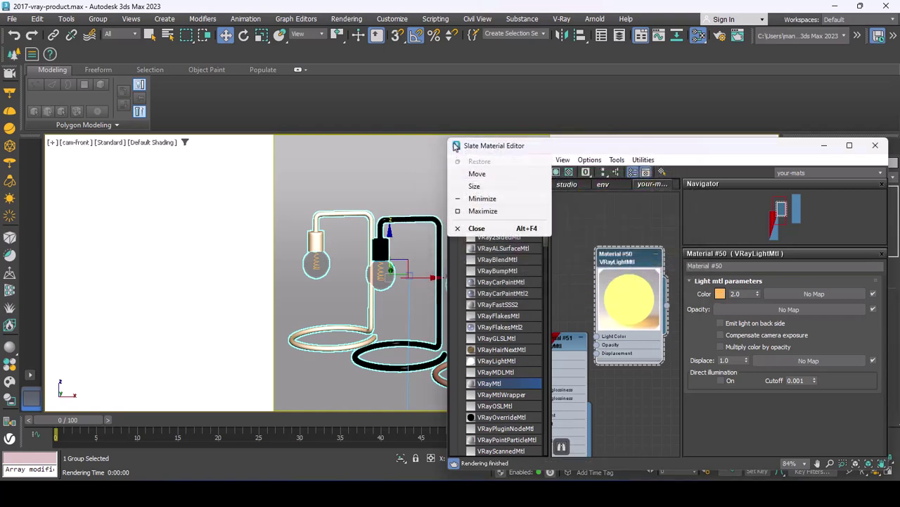
click(454, 146)
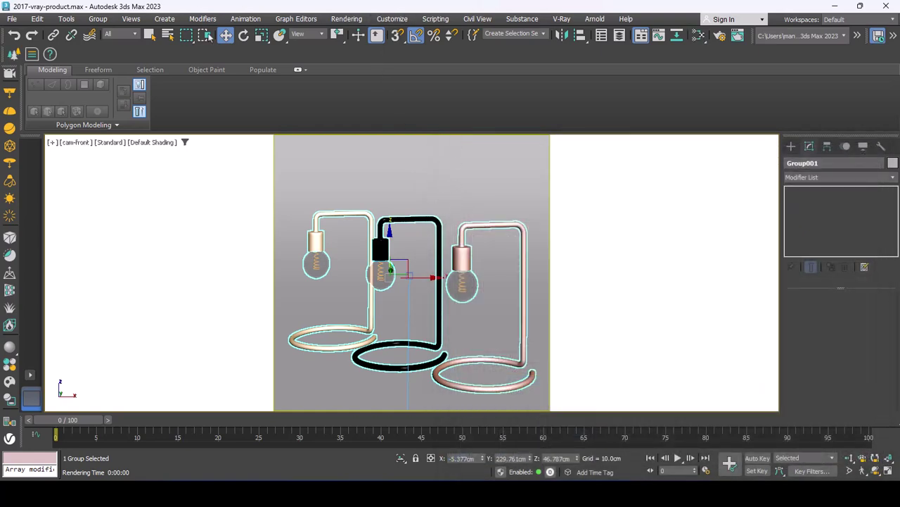
In Render Setup, add a VRayDenoiser element, set output to 2500 × 2500, and render
click(347, 19)
click(360, 79)
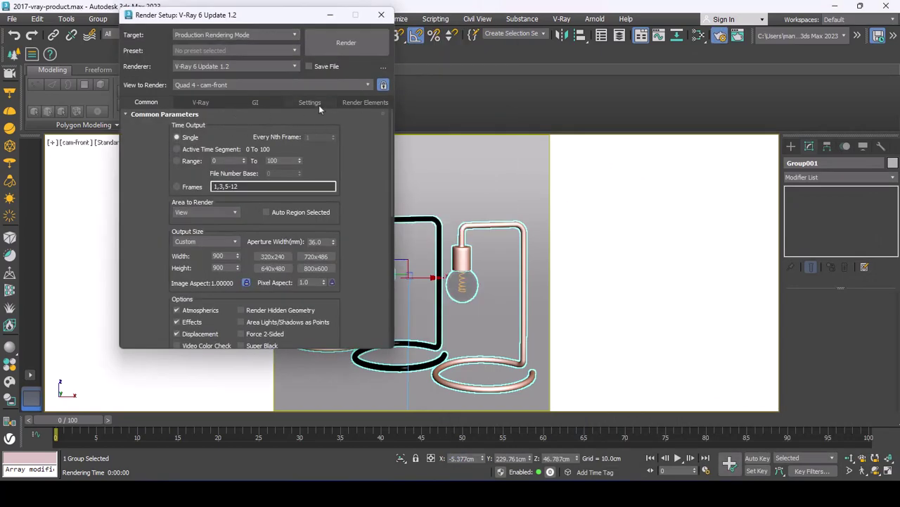
click(360, 102)
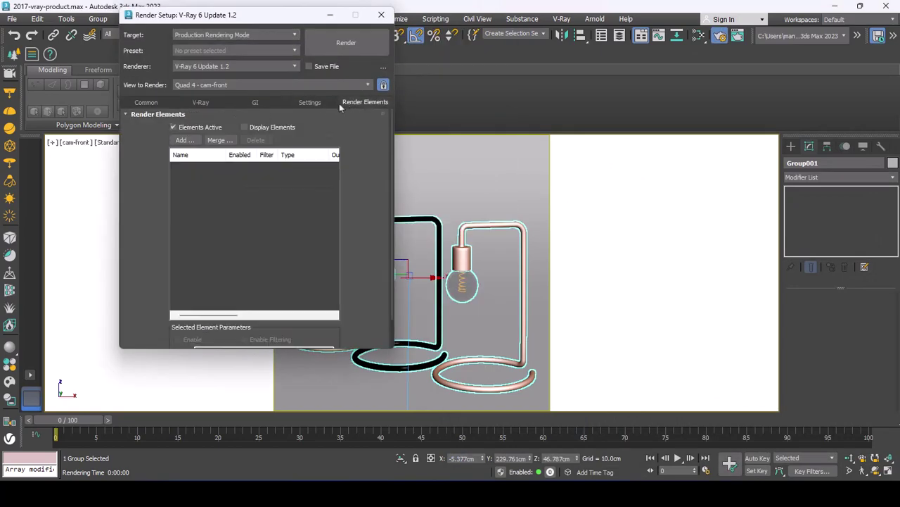
click(182, 140)
double_click(201, 194)
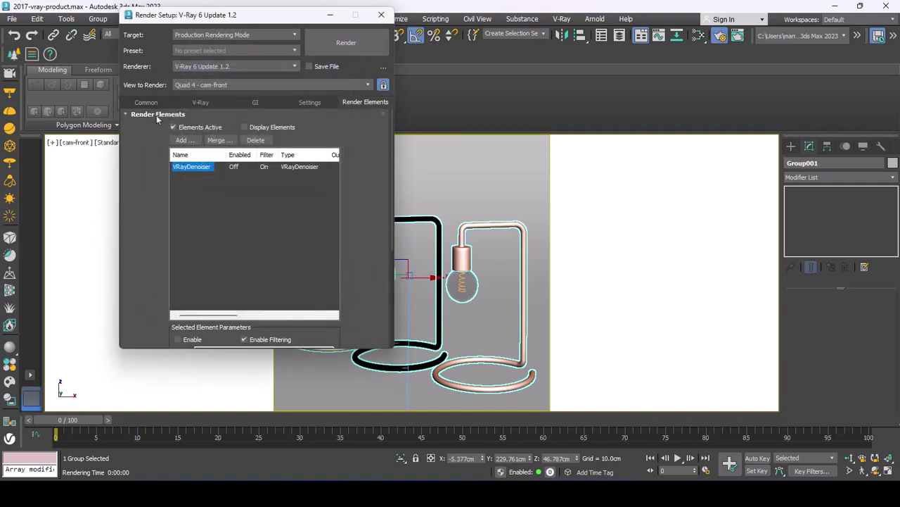
click(148, 103)
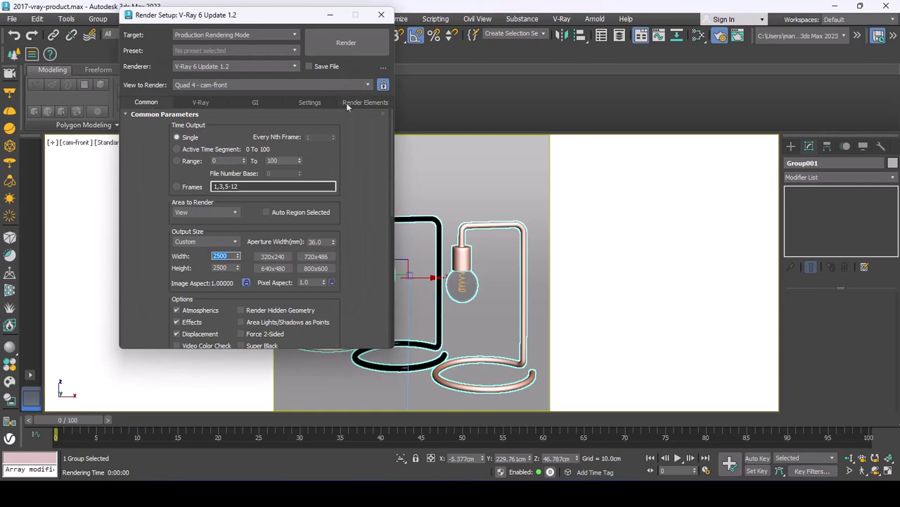
click(365, 41)
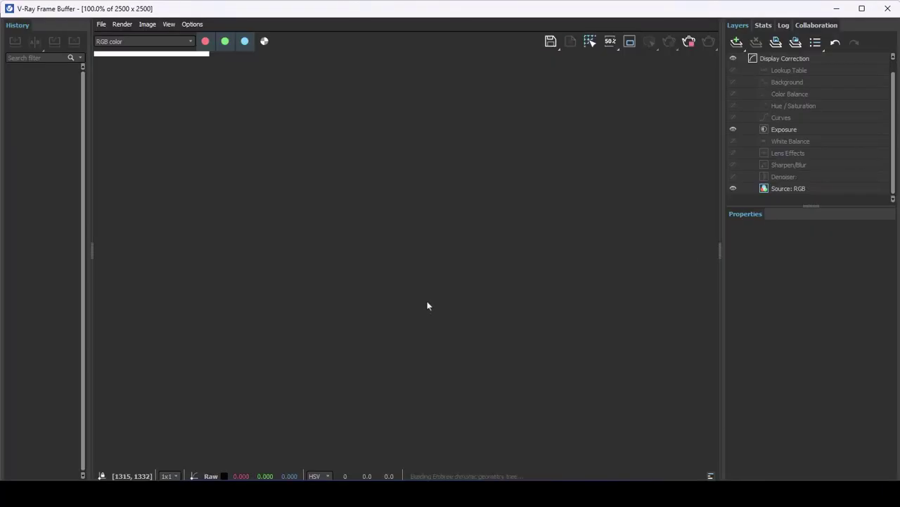
scroll(416, 304, down, 1)
scroll(415, 304, down, 1)
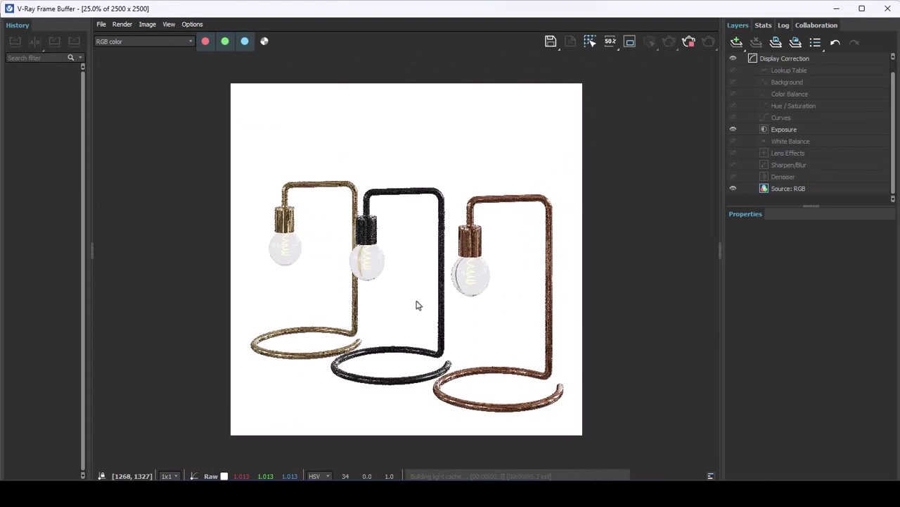
scroll(476, 285, up, 1)
scroll(478, 285, up, 1)
scroll(478, 285, down, 1)
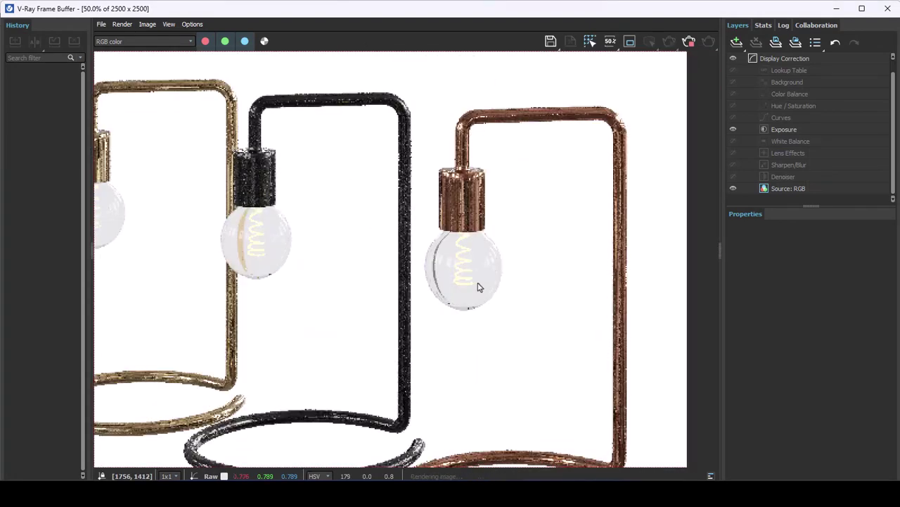
scroll(475, 288, down, 1)
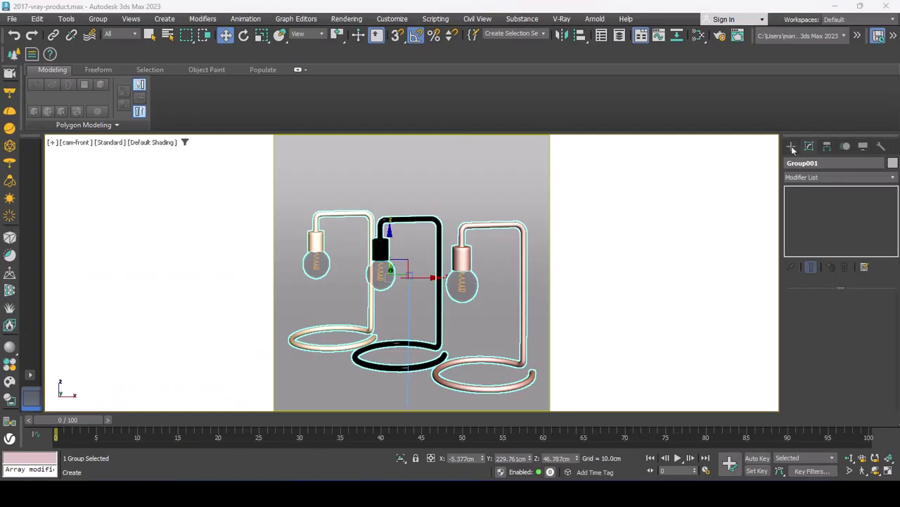
Choose a V-Ray VRayLight of Sphere type from the Create panel's Lights
click(806, 163)
click(819, 163)
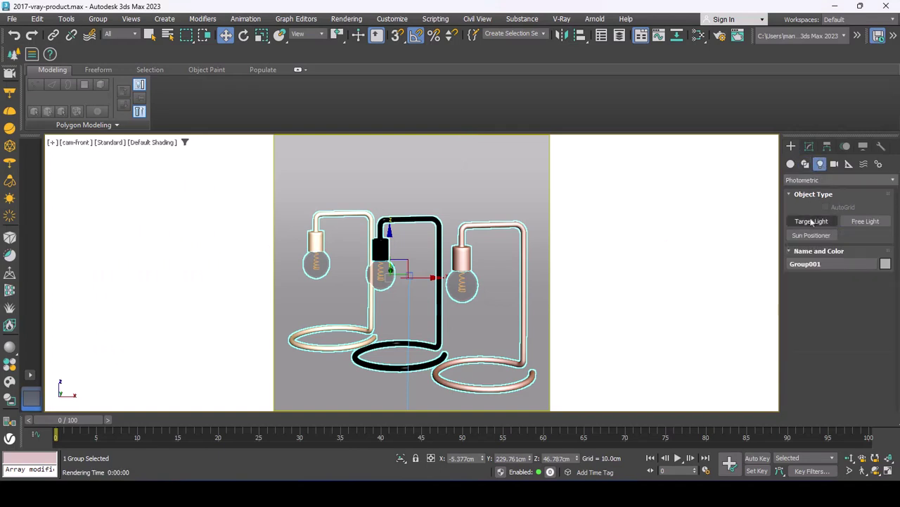
click(802, 180)
click(798, 186)
click(800, 181)
click(799, 209)
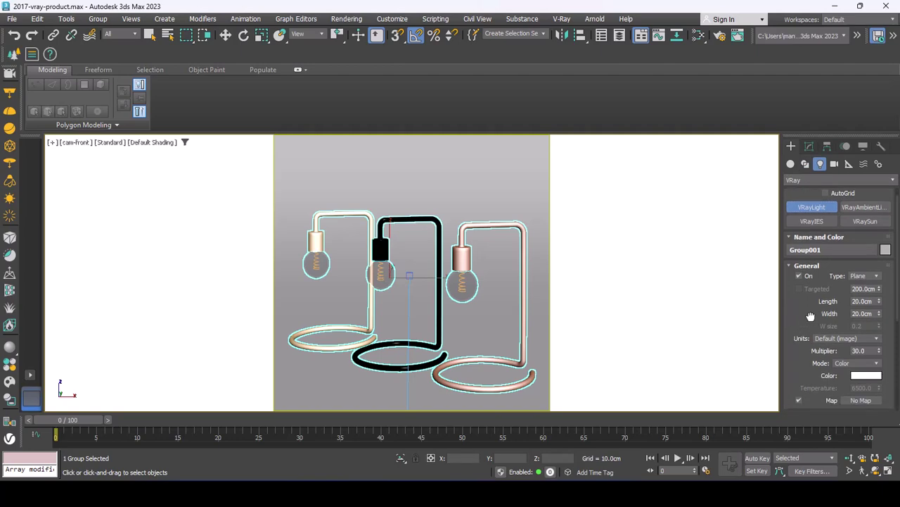
click(861, 275)
click(867, 308)
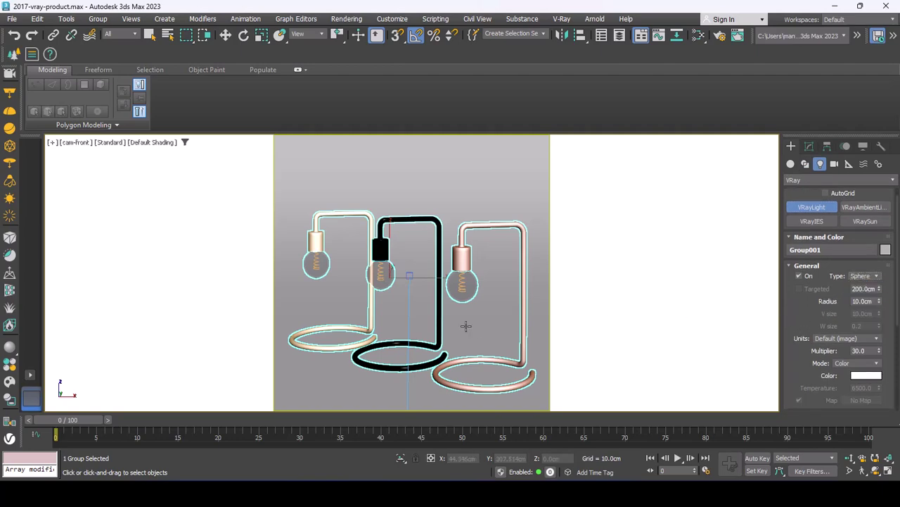
Draw VRayLight001, about 8.45 cm radius, over the copper lamp's bulb in the Front view
key(alt+w)
right_click(363, 261)
key(alt+w)
scroll(411, 285, up, 5)
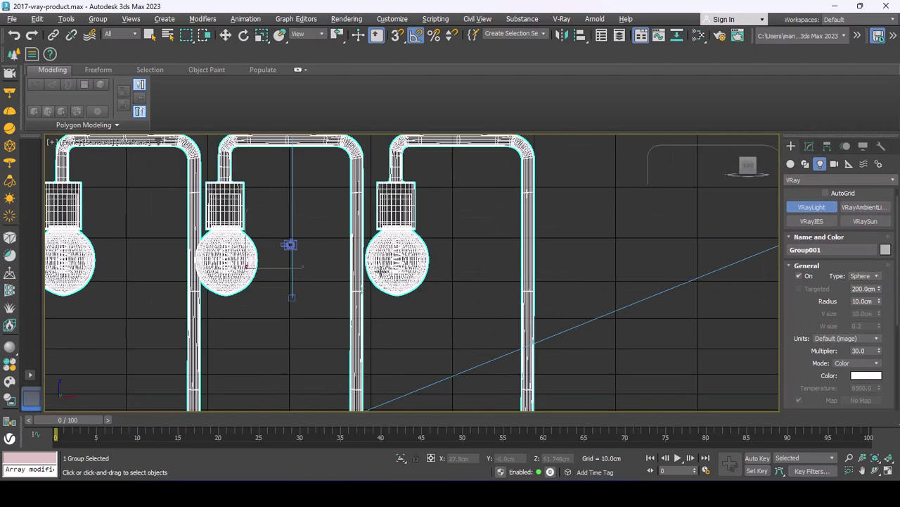
scroll(410, 285, up, 5)
drag(414, 255, 416, 310)
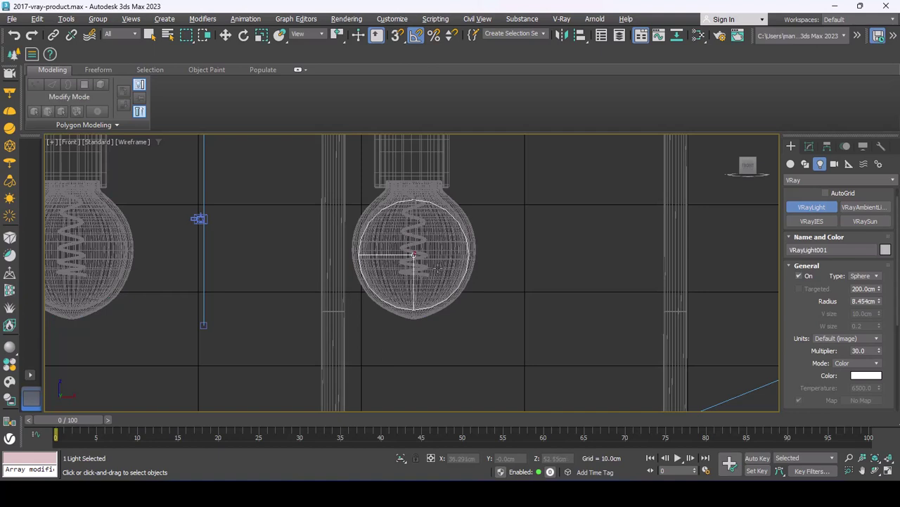
key(alt+w)
right_click(598, 376)
key(alt+w)
key(w)
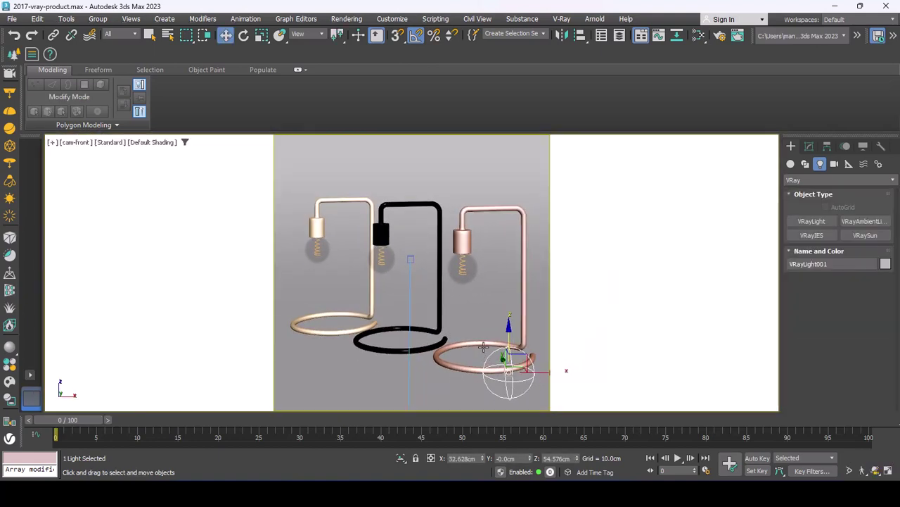
Place VRayLight001 inside the copper bulb using the Perspective view, then return to cam-front
key(p)
mouse_move(483, 346)
alt+middle_down()
mouse_move(506, 359)
mouse_move(360, 336)
mouse_move(297, 342)
alt+middle_up()
key(z)
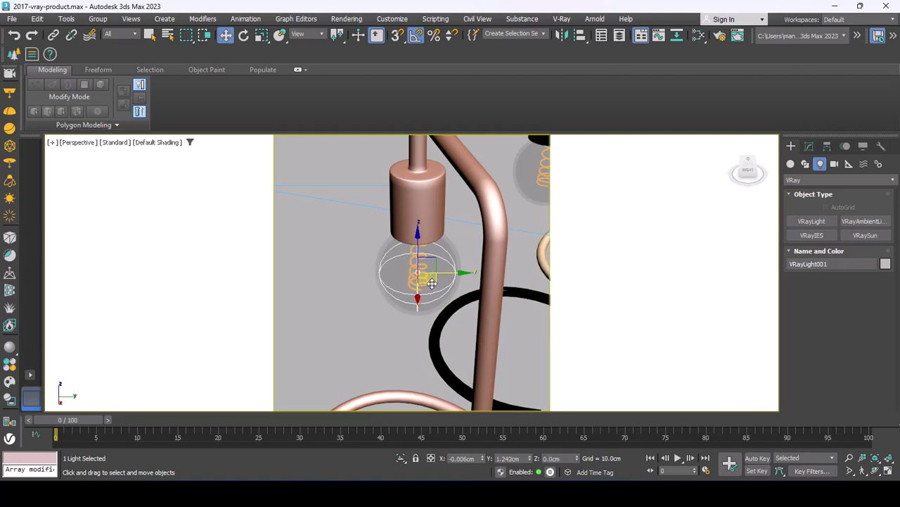
scroll(432, 282, down, 5)
mouse_move(432, 283)
alt+middle_down()
mouse_move(433, 275)
mouse_move(430, 316)
alt+middle_up()
scroll(430, 305, up, 3)
scroll(430, 316, up, 3)
click(809, 146)
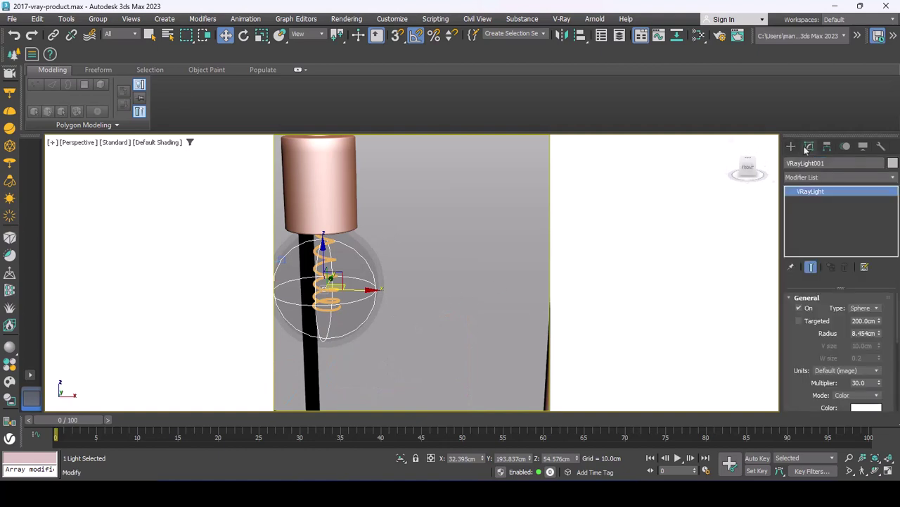
scroll(798, 338, down, 2)
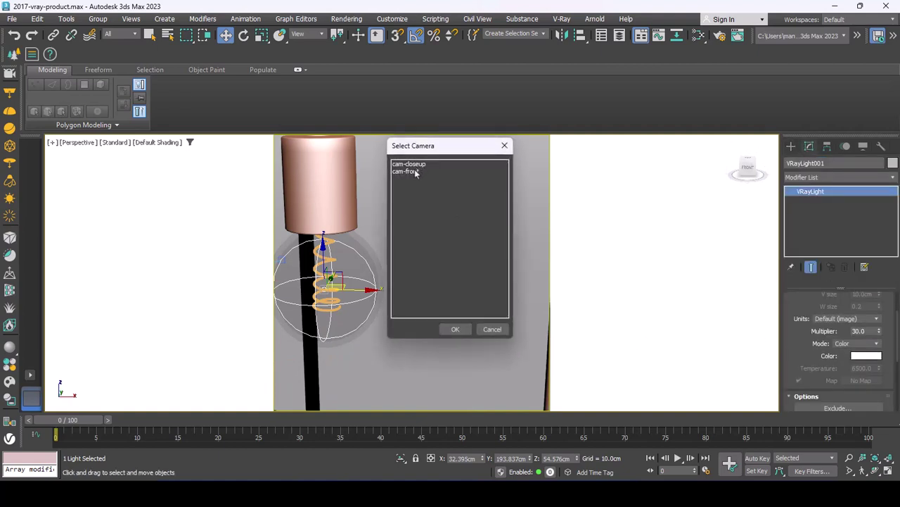
double_click(413, 171)
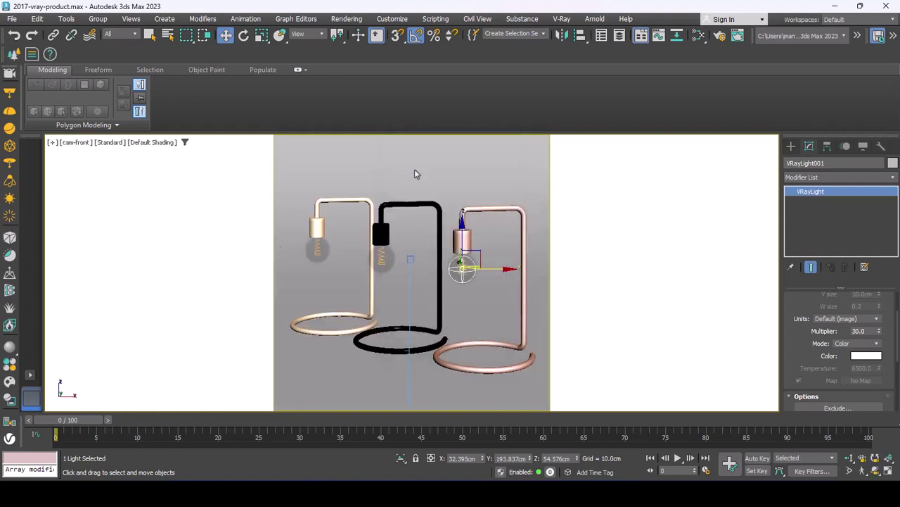
Set VRayLight001's colour to warm orange (RGB 220, 88, 0)
click(867, 356)
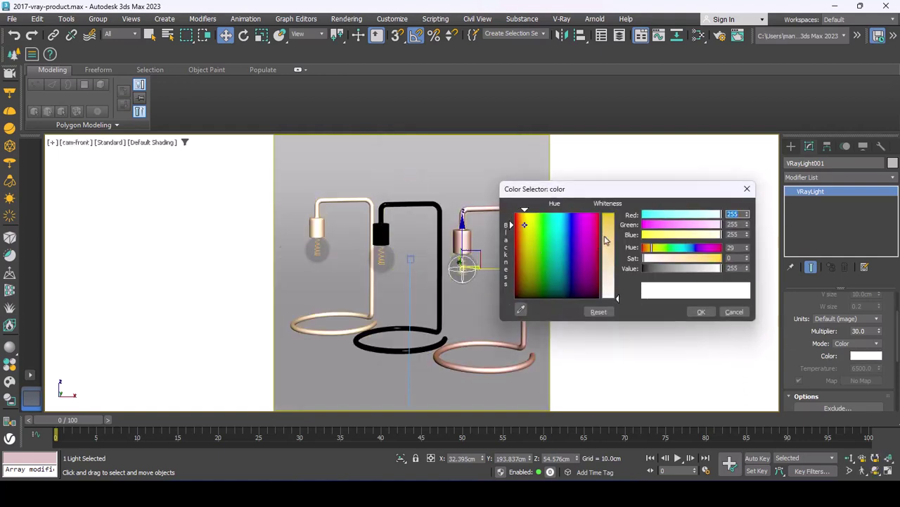
drag(605, 240, 607, 212)
drag(667, 236, 660, 234)
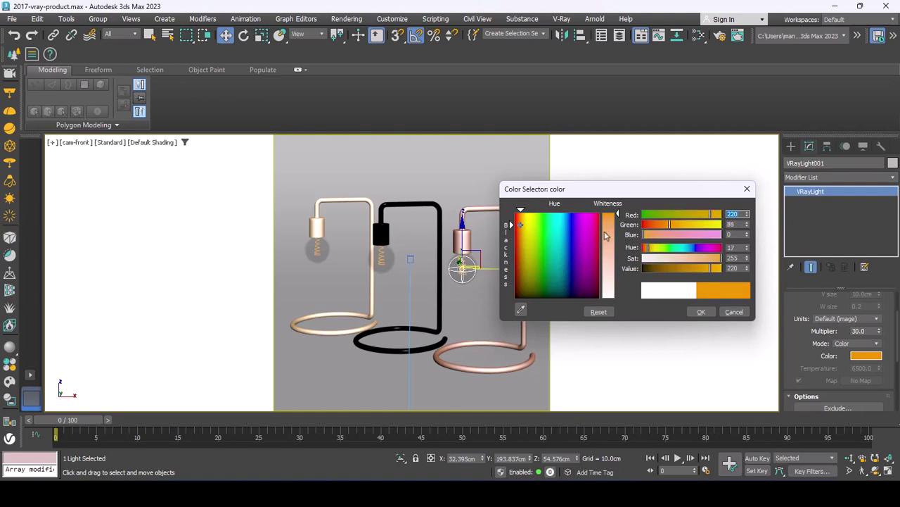
click(700, 312)
Run a test render to check the bulb, then close the render window
key(shift+q)
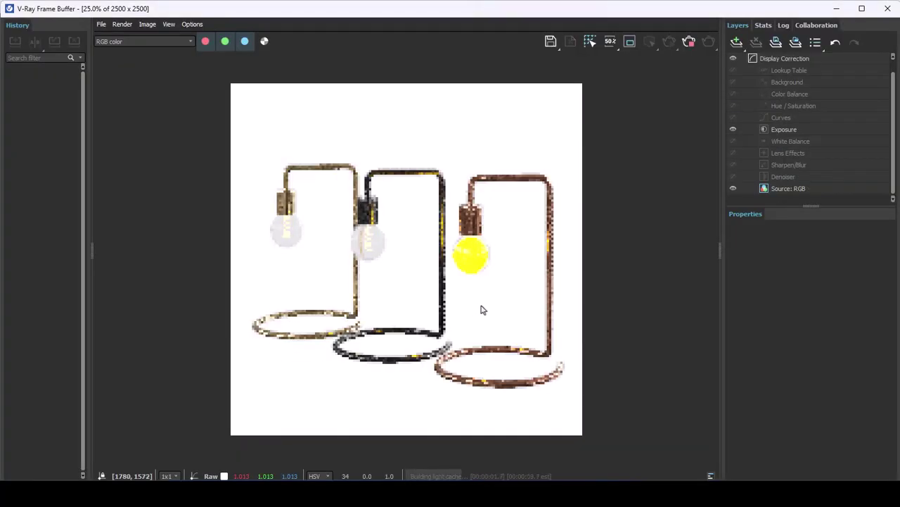
click(887, 9)
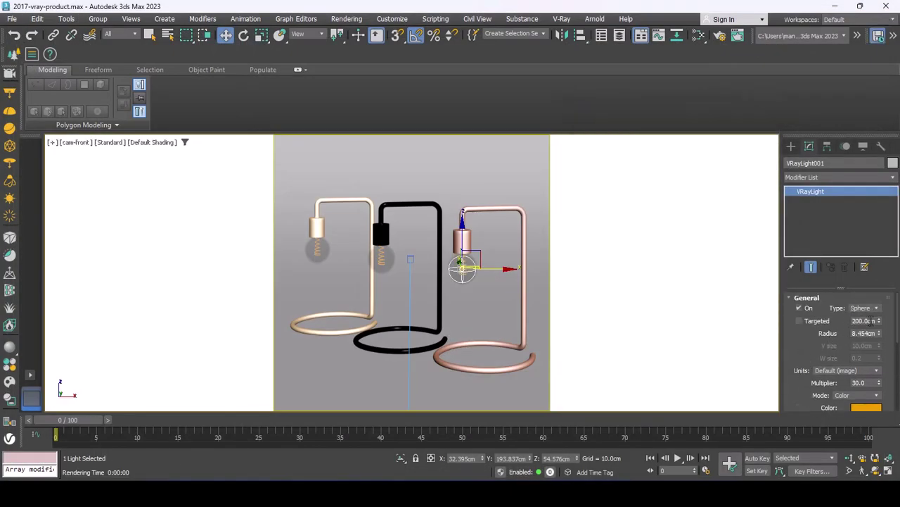
scroll(800, 359, down, 2)
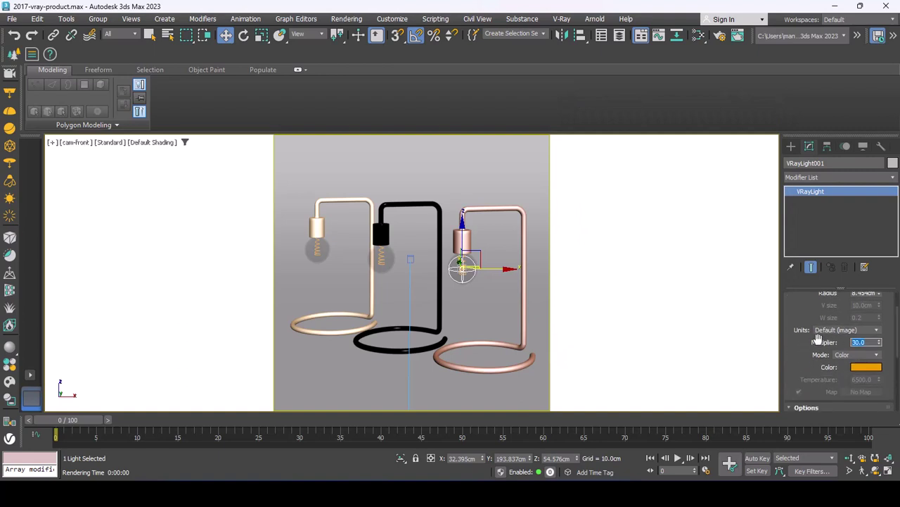
Render the lamps, then close the frame buffer and cancel the render
click(347, 19)
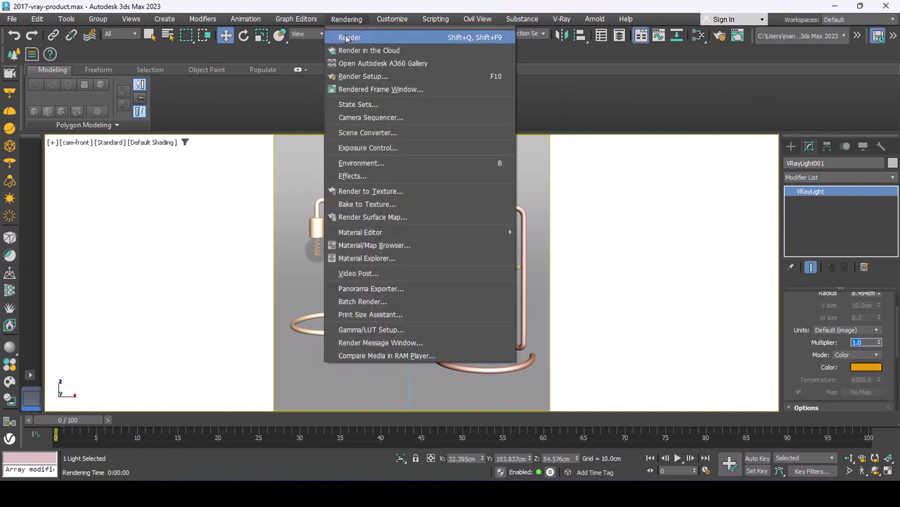
click(346, 34)
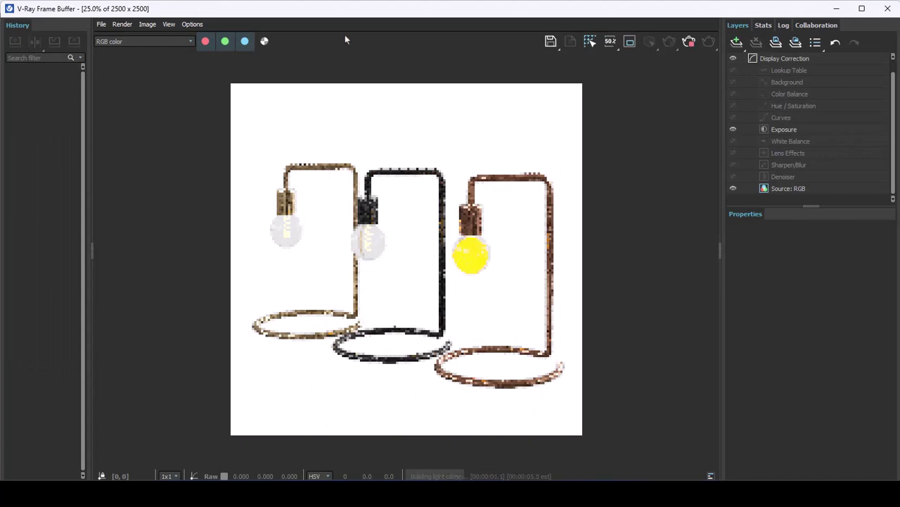
click(888, 9)
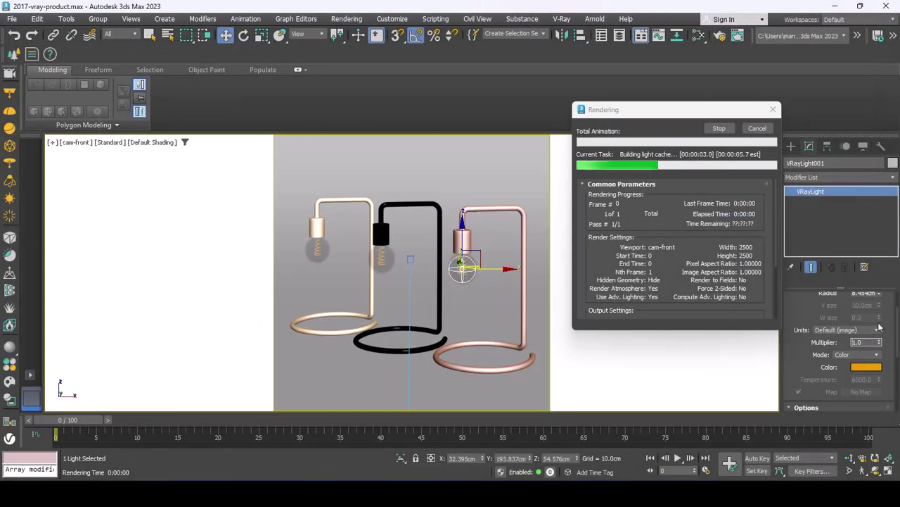
click(756, 130)
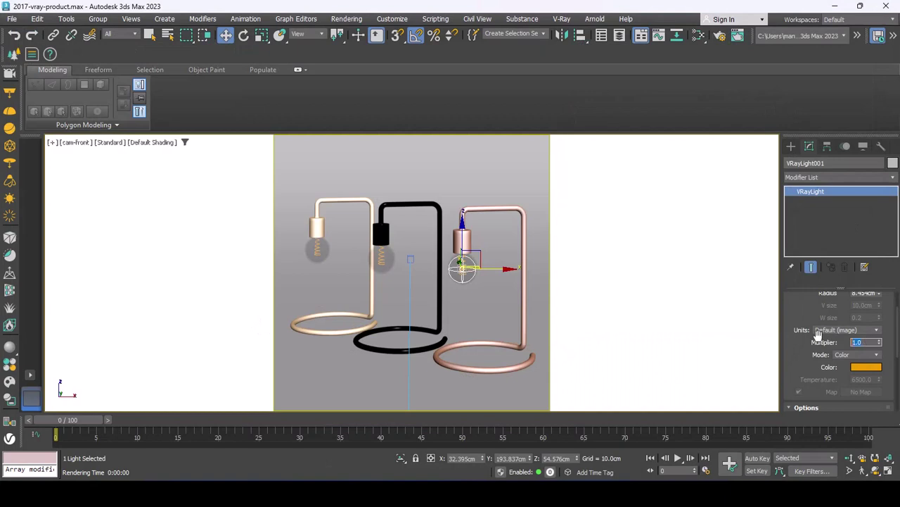
Render again, close and cancel it, and expand the VRayLight Options rollout
click(346, 18)
click(348, 34)
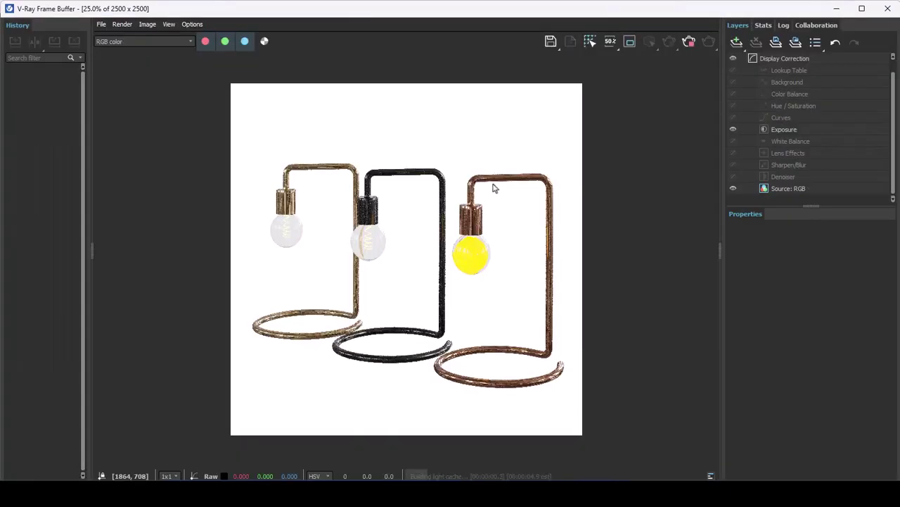
scroll(477, 249, up, 2)
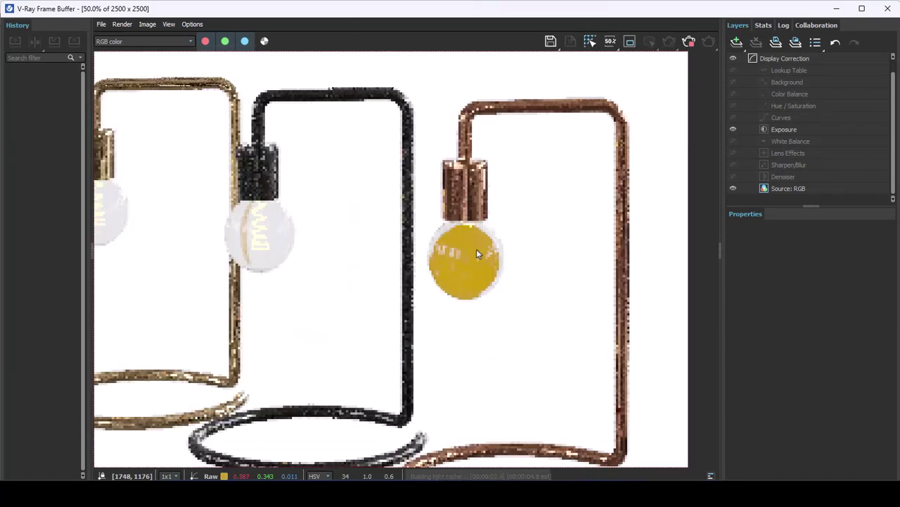
scroll(477, 250, down, 2)
click(880, 14)
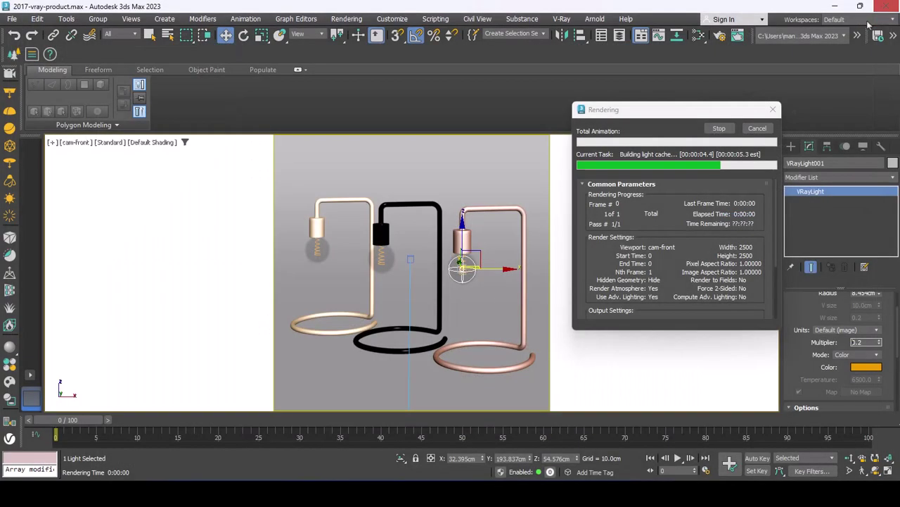
click(758, 129)
click(806, 406)
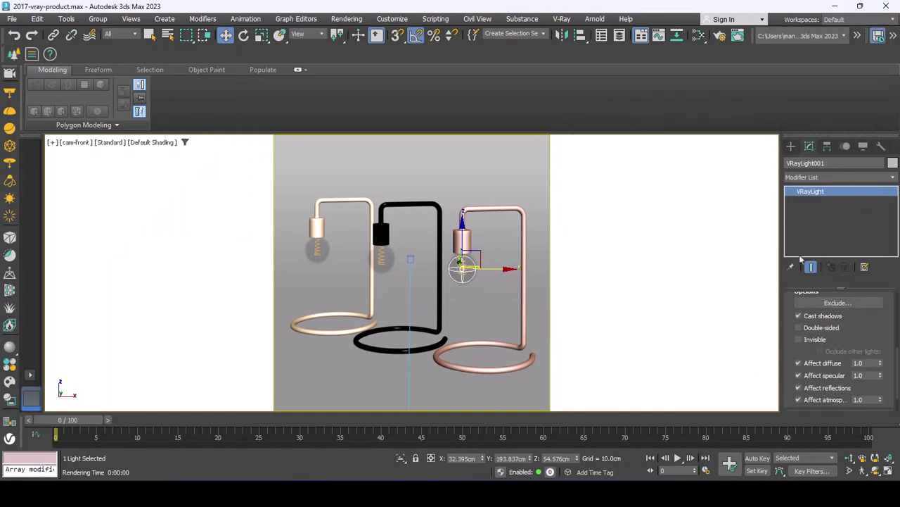
Make VRayLight001 invisible in renders and turn off one of its Affect toggles
click(810, 343)
drag(850, 334, 848, 327)
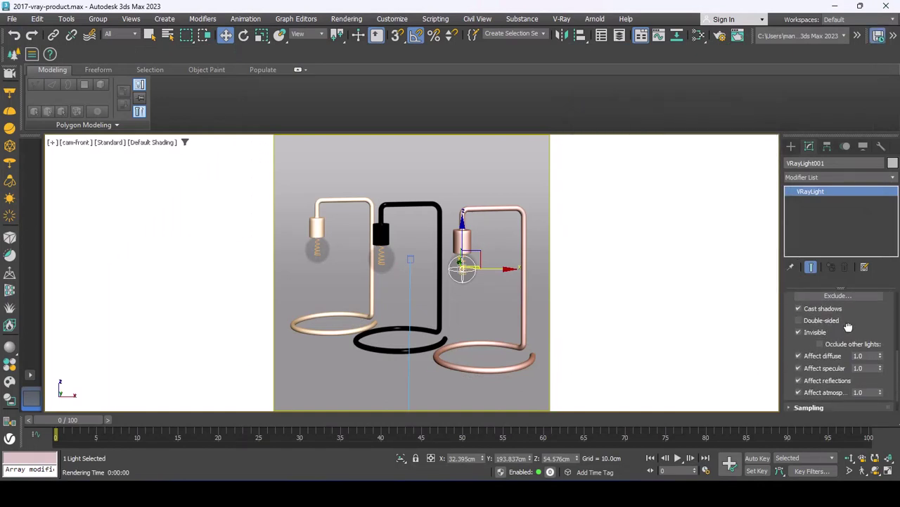
click(798, 354)
drag(792, 334, 819, 436)
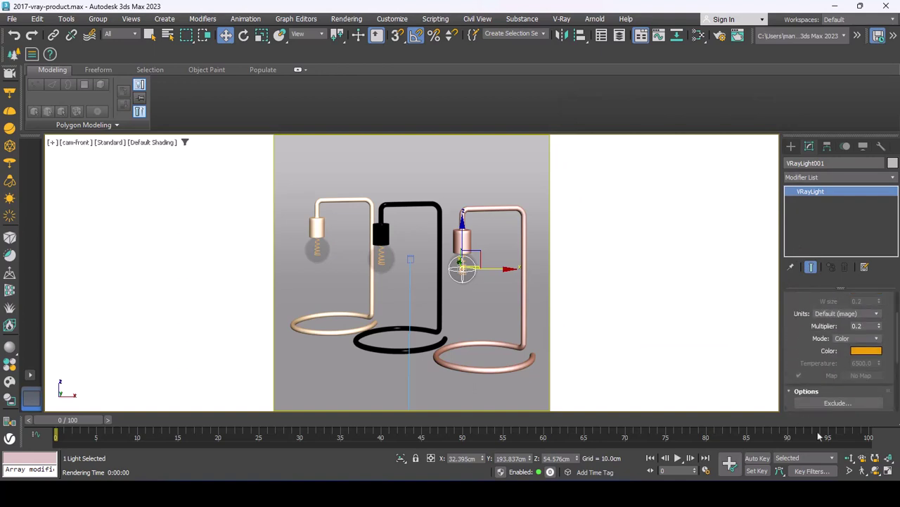
Render the camera view of the three lamps and close the preview
click(347, 19)
click(350, 39)
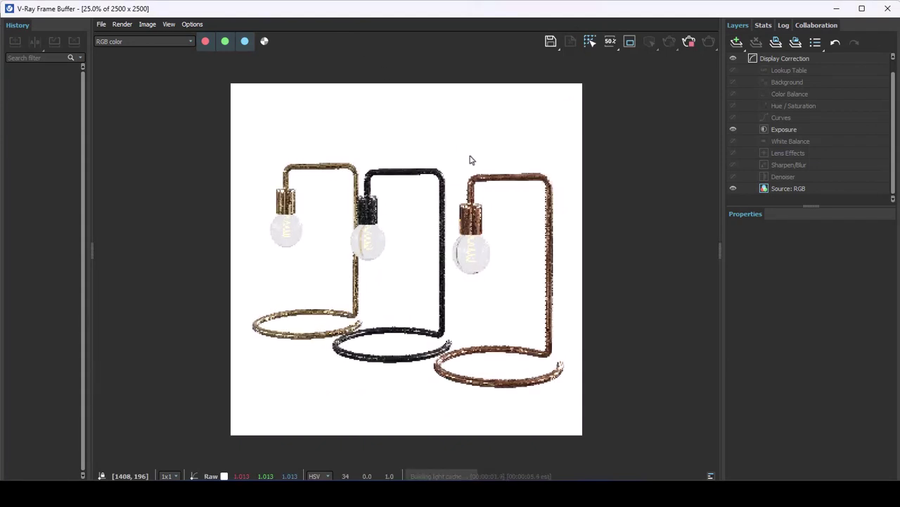
click(888, 10)
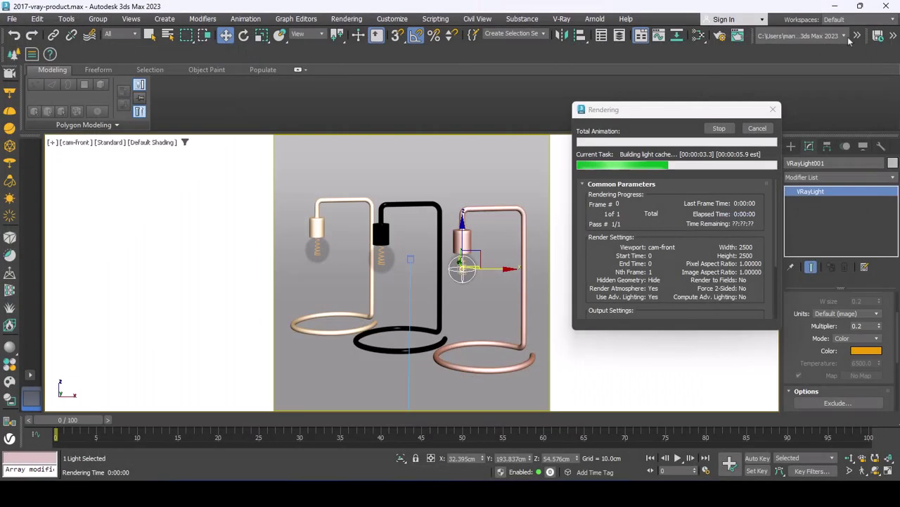
Cancel the render, test-render with multiplier 2.0, then cancel that render
click(758, 128)
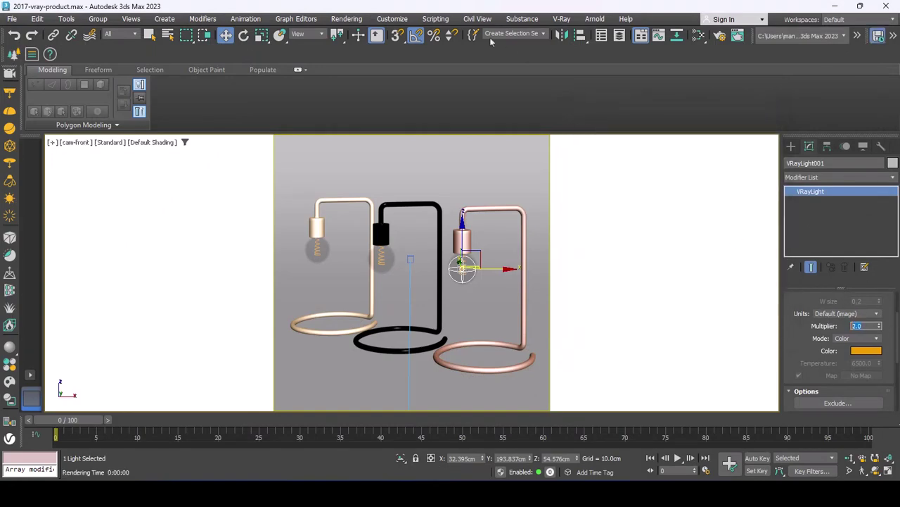
click(347, 19)
click(349, 37)
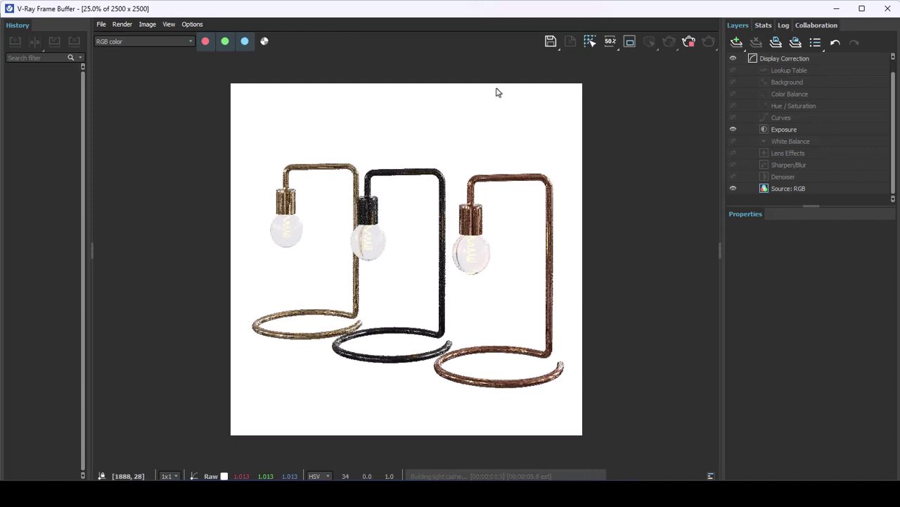
scroll(480, 275, up, 1)
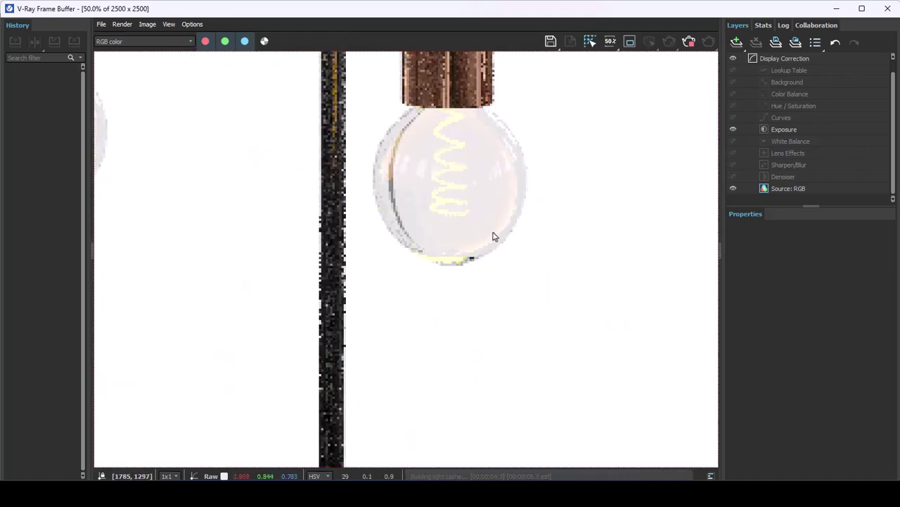
scroll(493, 237, down, 1)
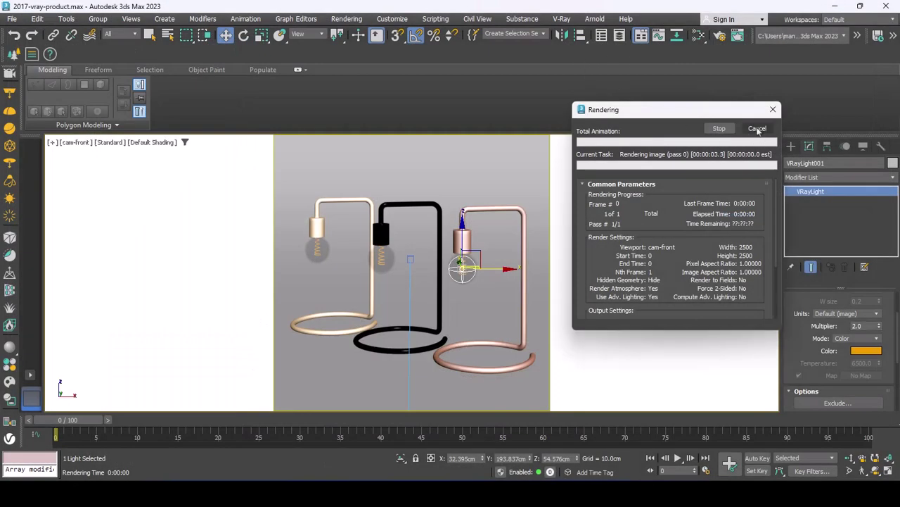
click(758, 130)
Set the light radius to 8.354cm and multiplier to 3.0, render, and close the frame buffer
scroll(813, 362, up, 2)
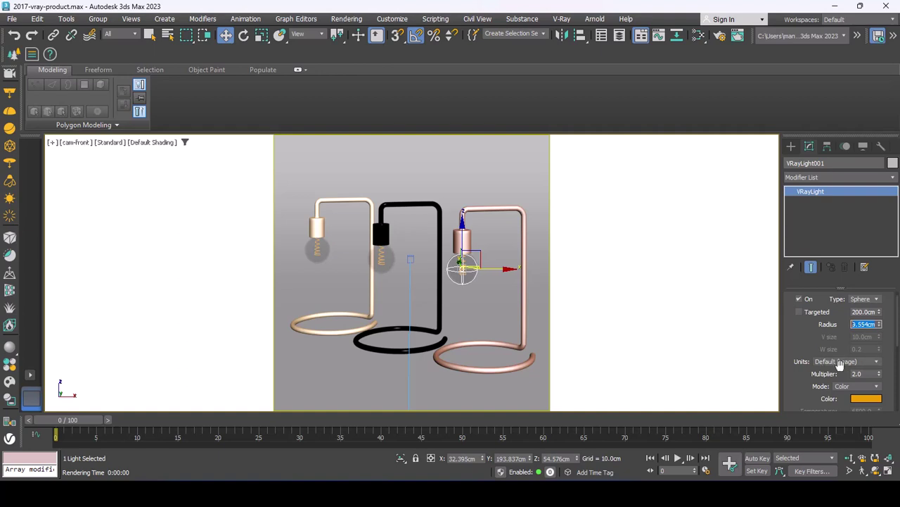
key(Tab)
text(3)
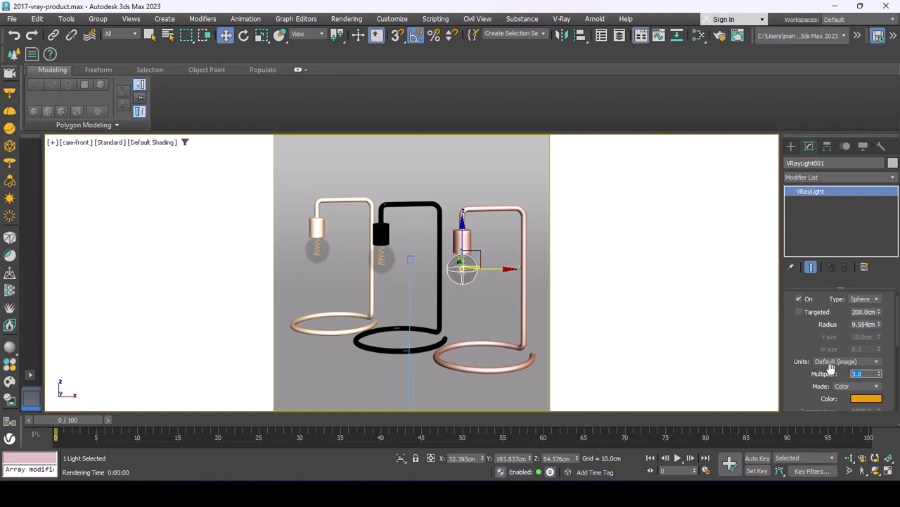
click(346, 18)
click(348, 28)
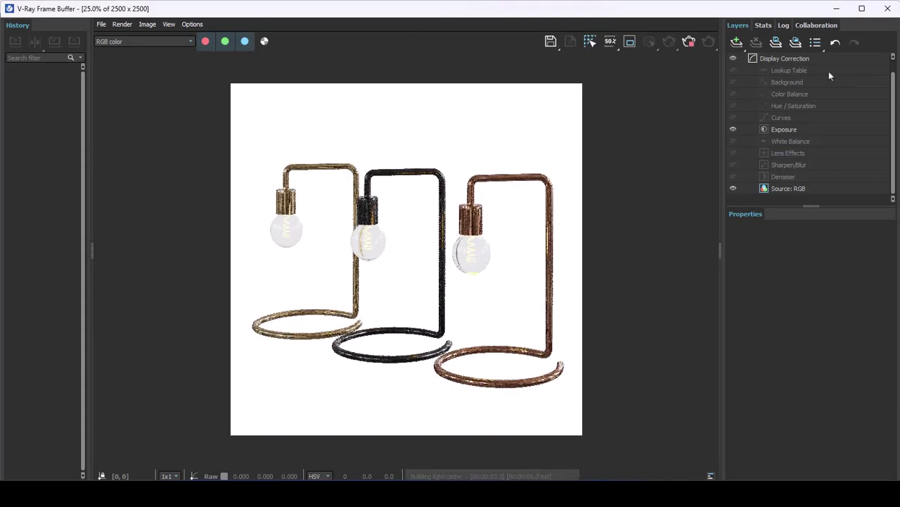
click(887, 9)
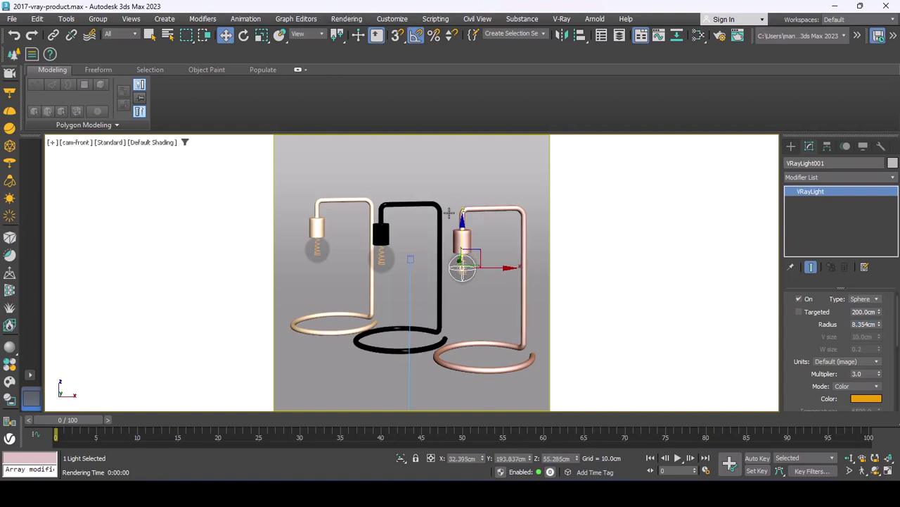
Render the lamps, inspect the V-Ray Frame Buffer, then close it and cancel the render
click(347, 19)
click(350, 39)
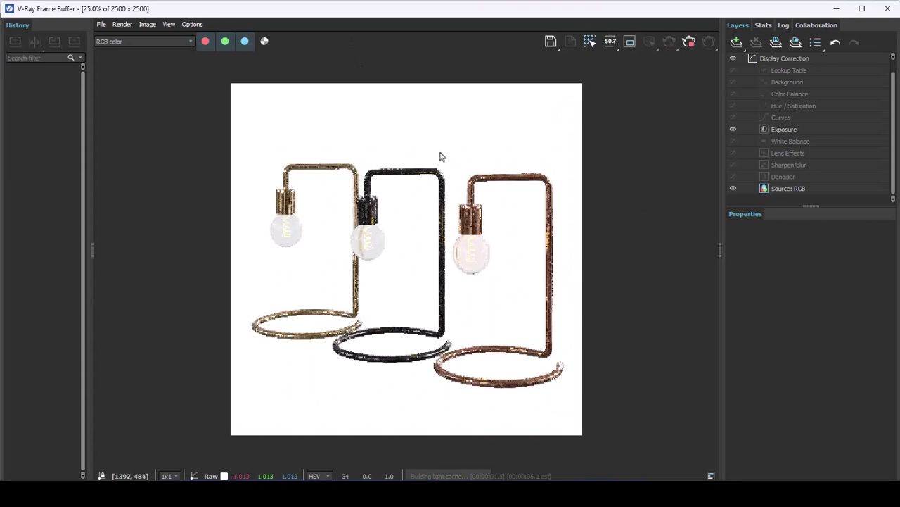
scroll(476, 253, up, 1)
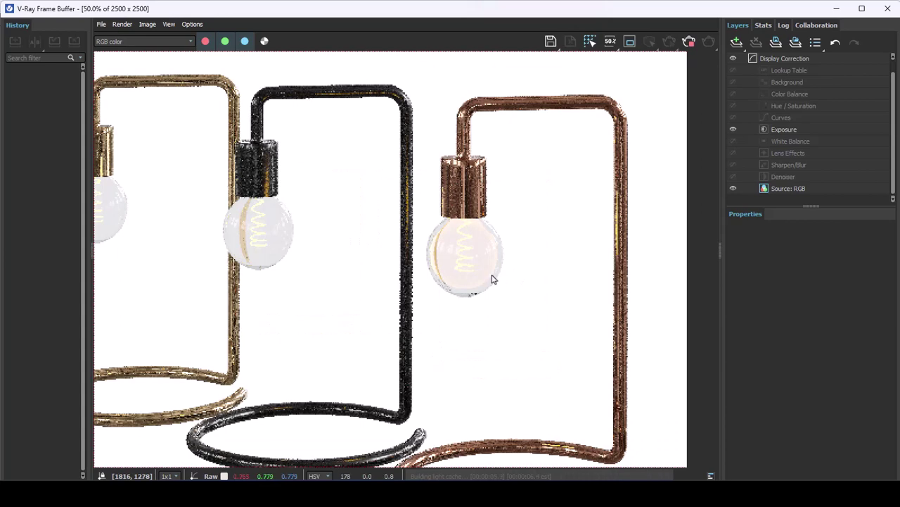
scroll(490, 278, down, 1)
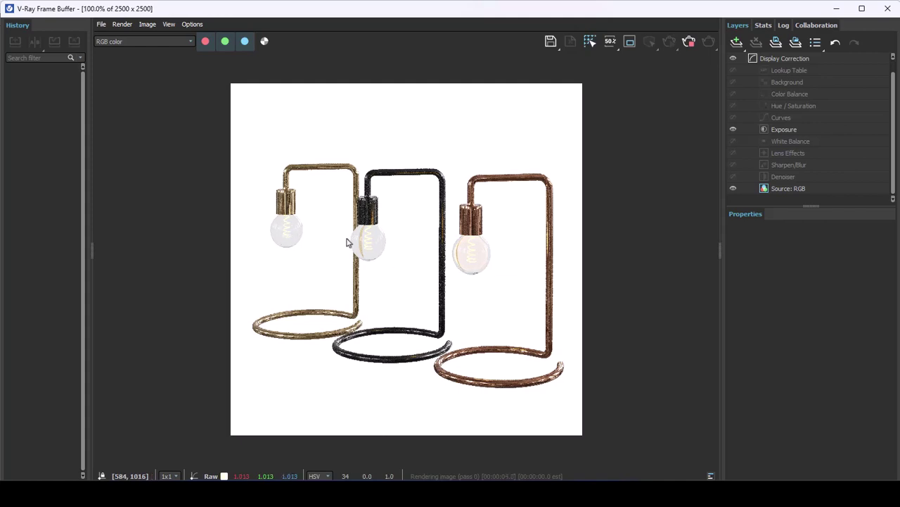
scroll(344, 237, up, 2)
scroll(268, 238, down, 1)
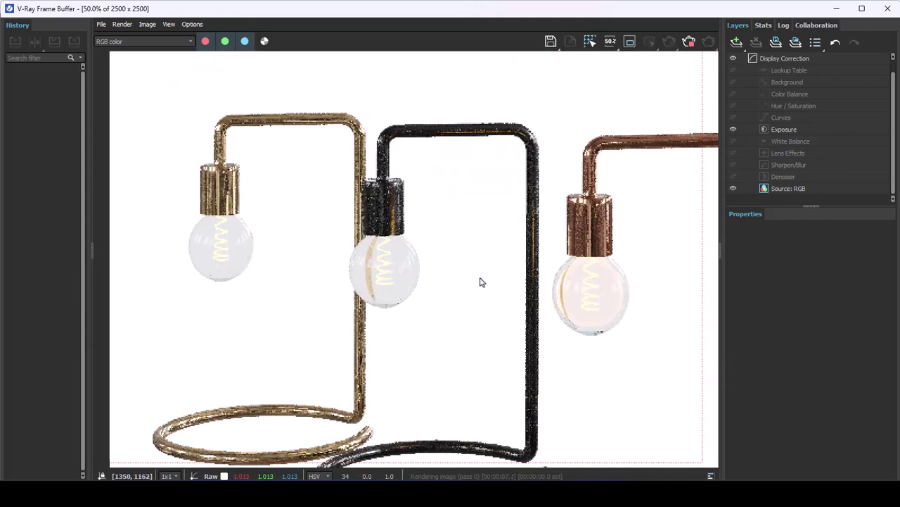
scroll(506, 285, down, 1)
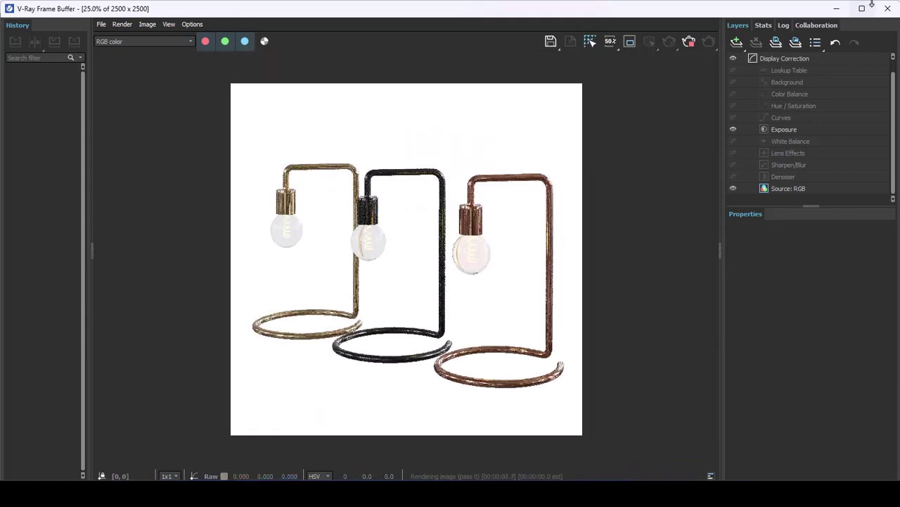
click(887, 9)
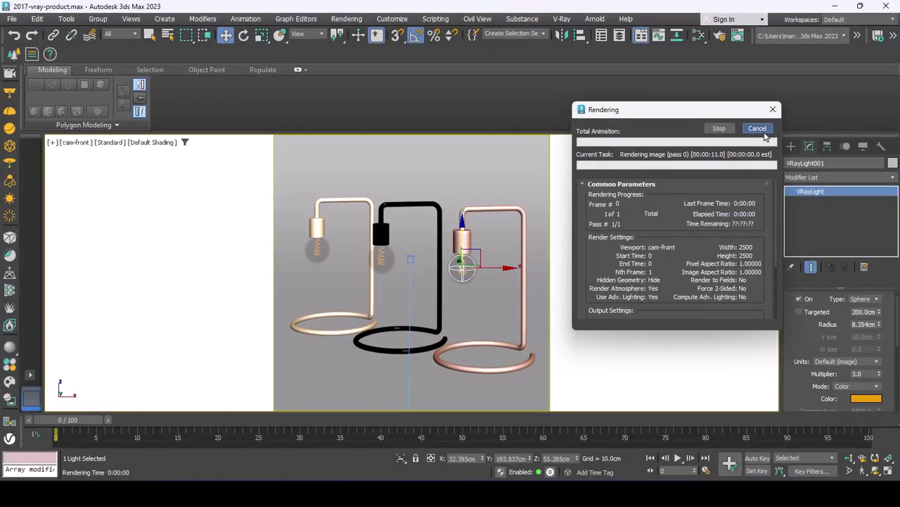
click(759, 128)
Set VRayLight001's multiplier to 6.0 and render the lamps again
click(865, 374)
text(6)
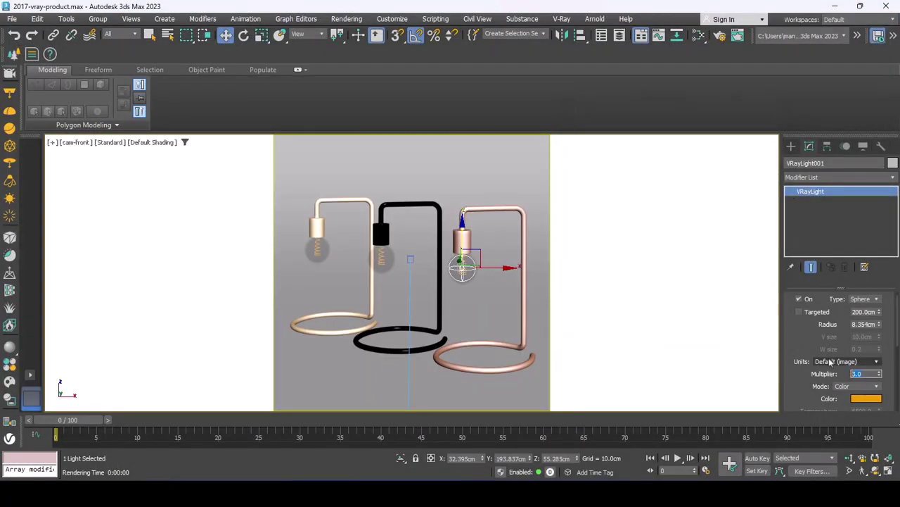
click(346, 18)
click(348, 30)
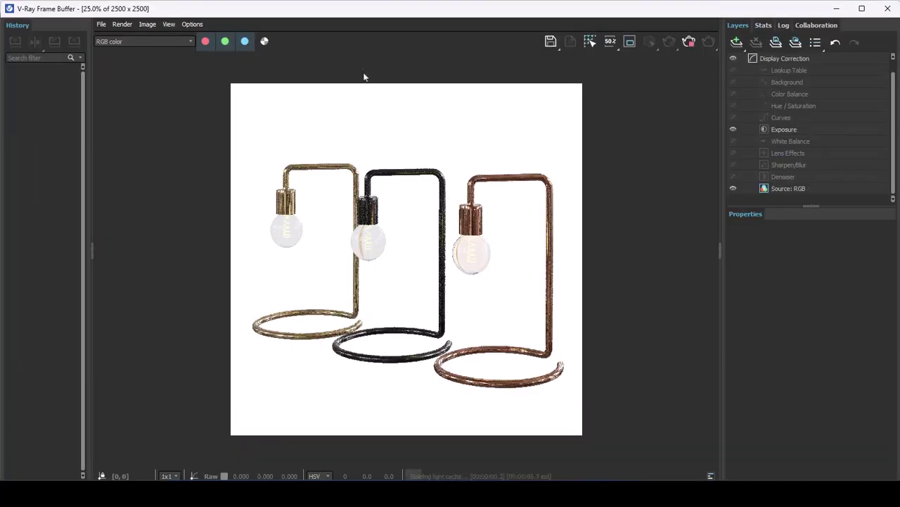